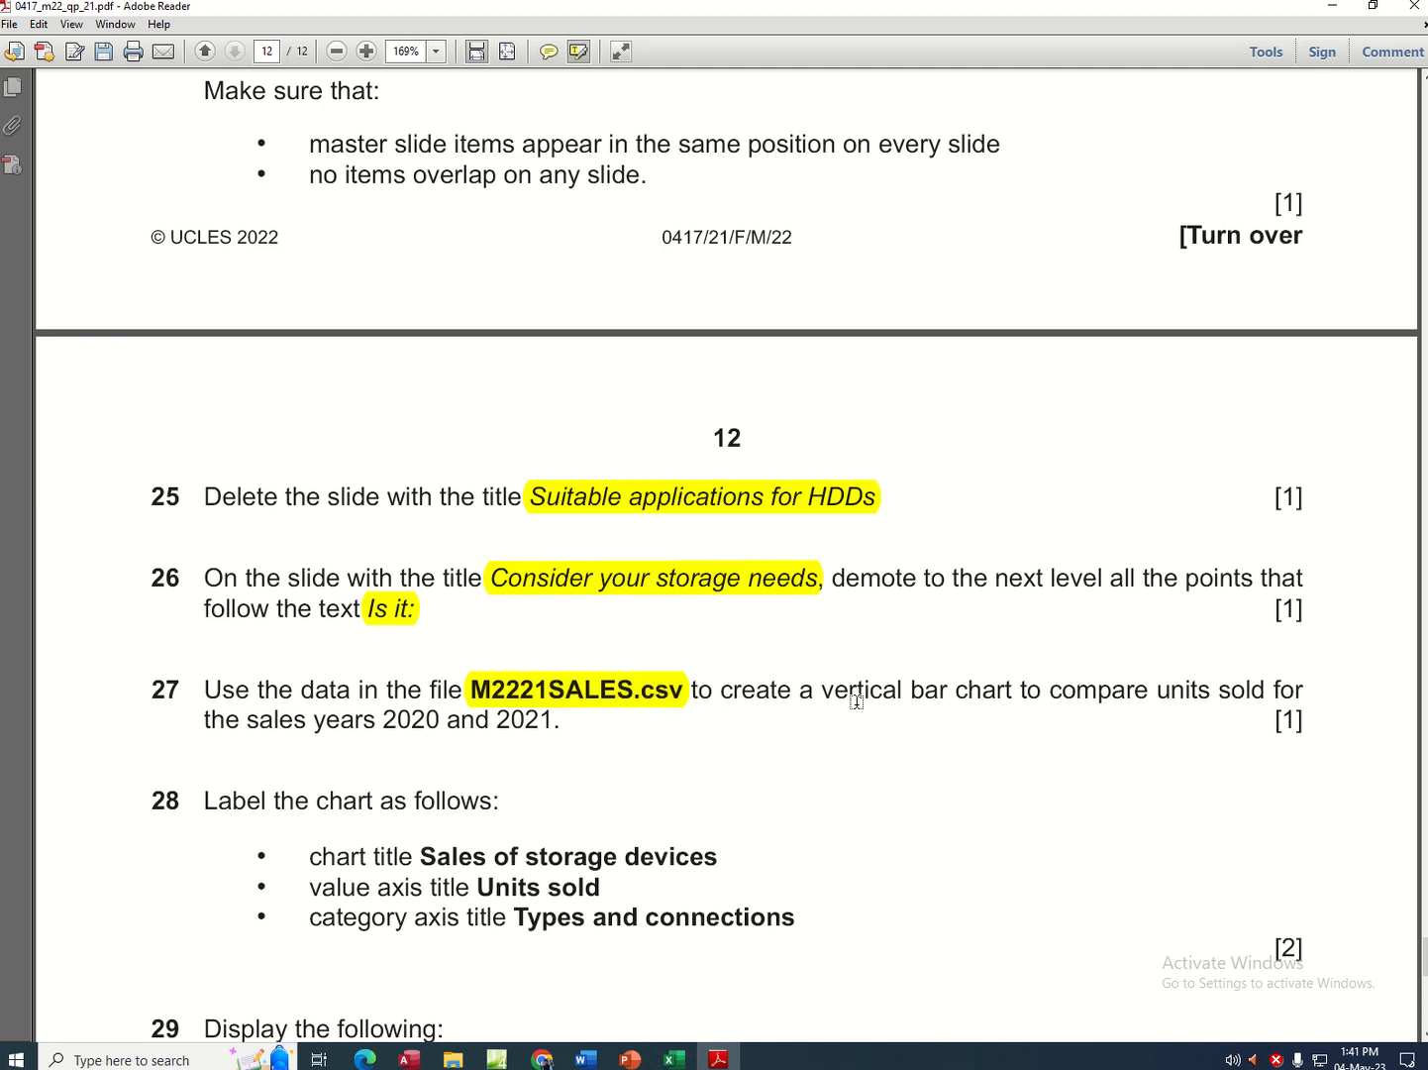
- Highlight "vertical bar chart to compare", "sold for", "sales" and "2020 and 2021" in question 27
{"action": "left_click_drag", "start_coordinate": [821, 696], "coordinate": [1121, 693]}
{"action": "left_click_drag", "start_coordinate": [1220, 696], "coordinate": [1305, 692]}
{"action": "left_click_drag", "start_coordinate": [232, 734], "coordinate": [311, 724]}
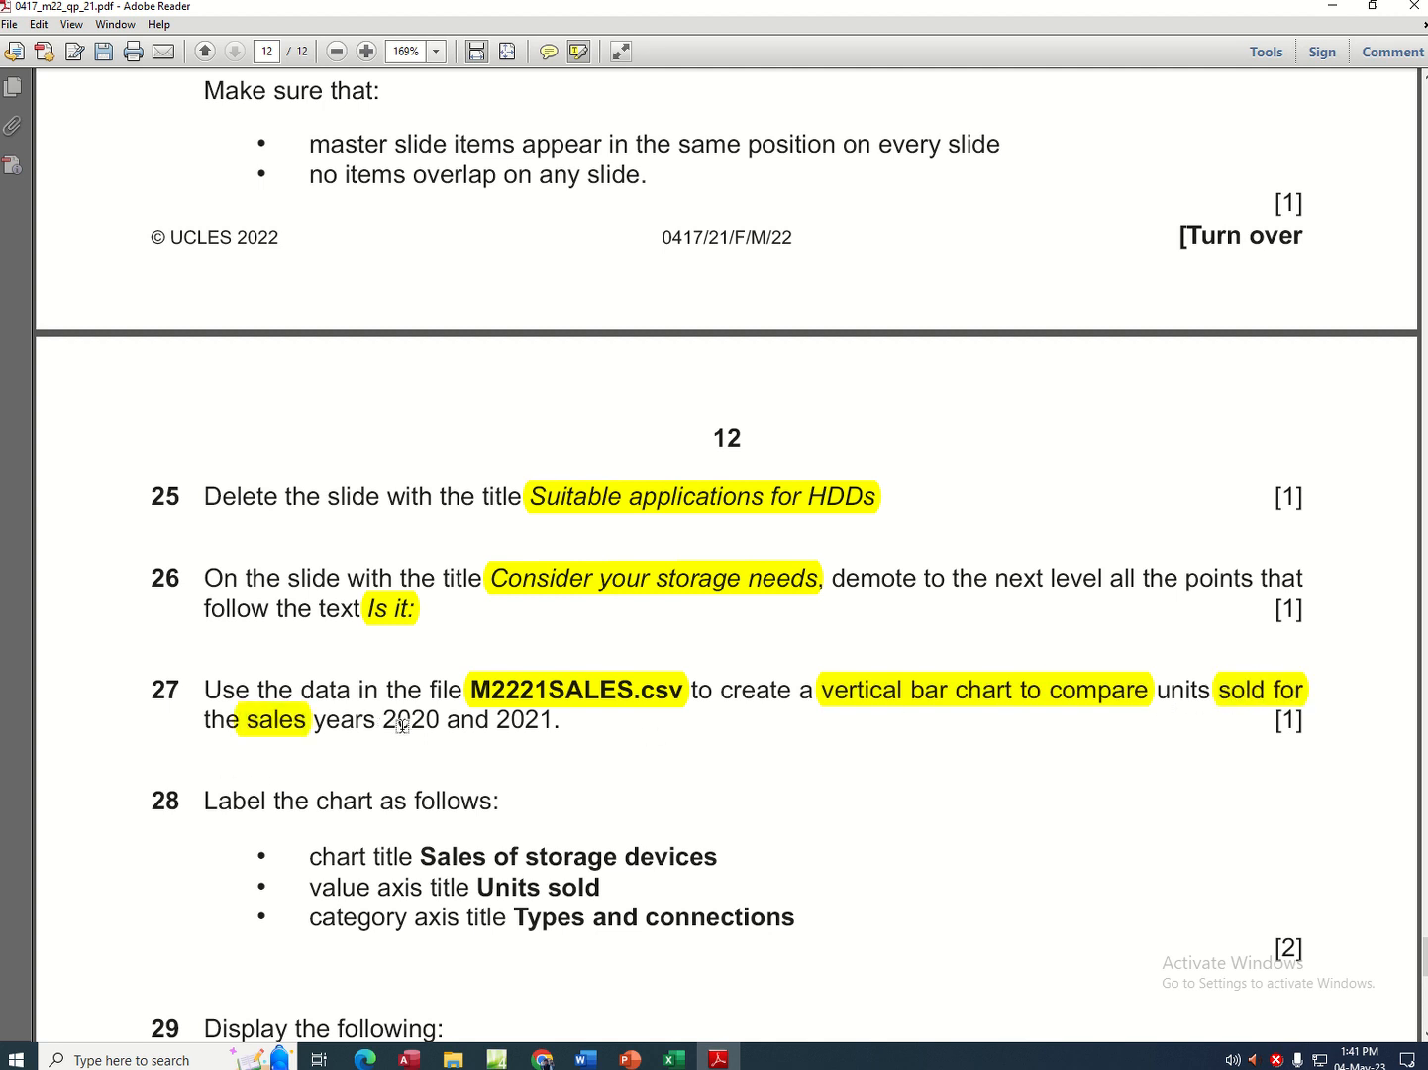
{"action": "left_click_drag", "start_coordinate": [402, 726], "coordinate": [550, 733]}
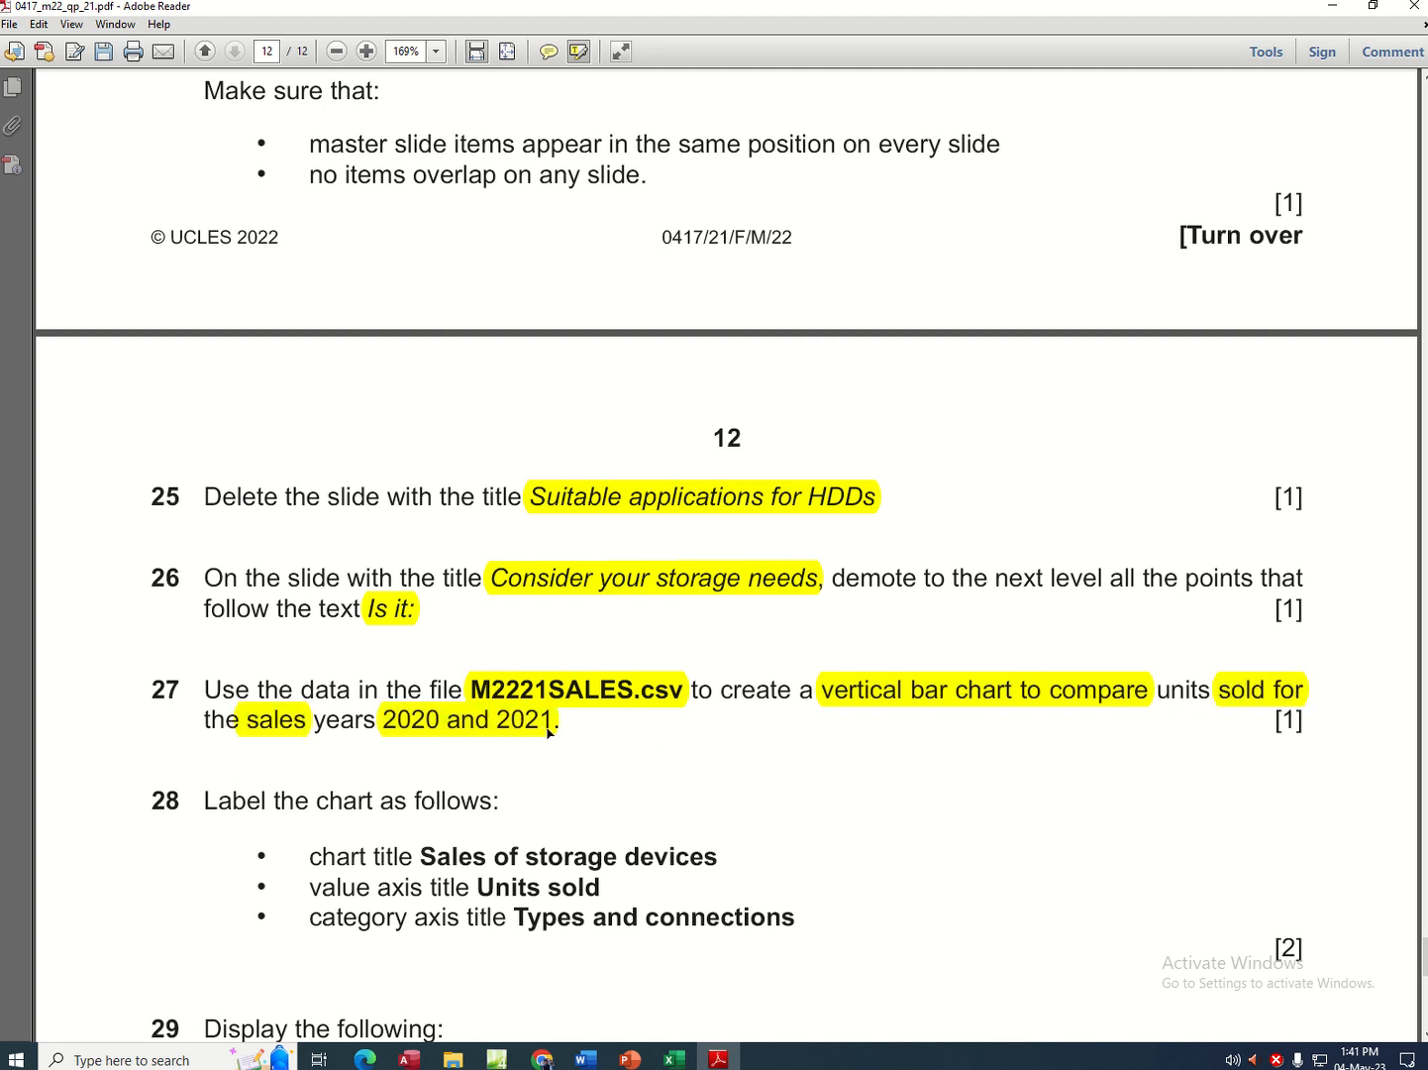
- Open M2221SALES.csv in Excel from the 03_0417_21 folder inside Feb MARCH 2022 21
{"action": "left_click", "coordinate": [1336, 10]}
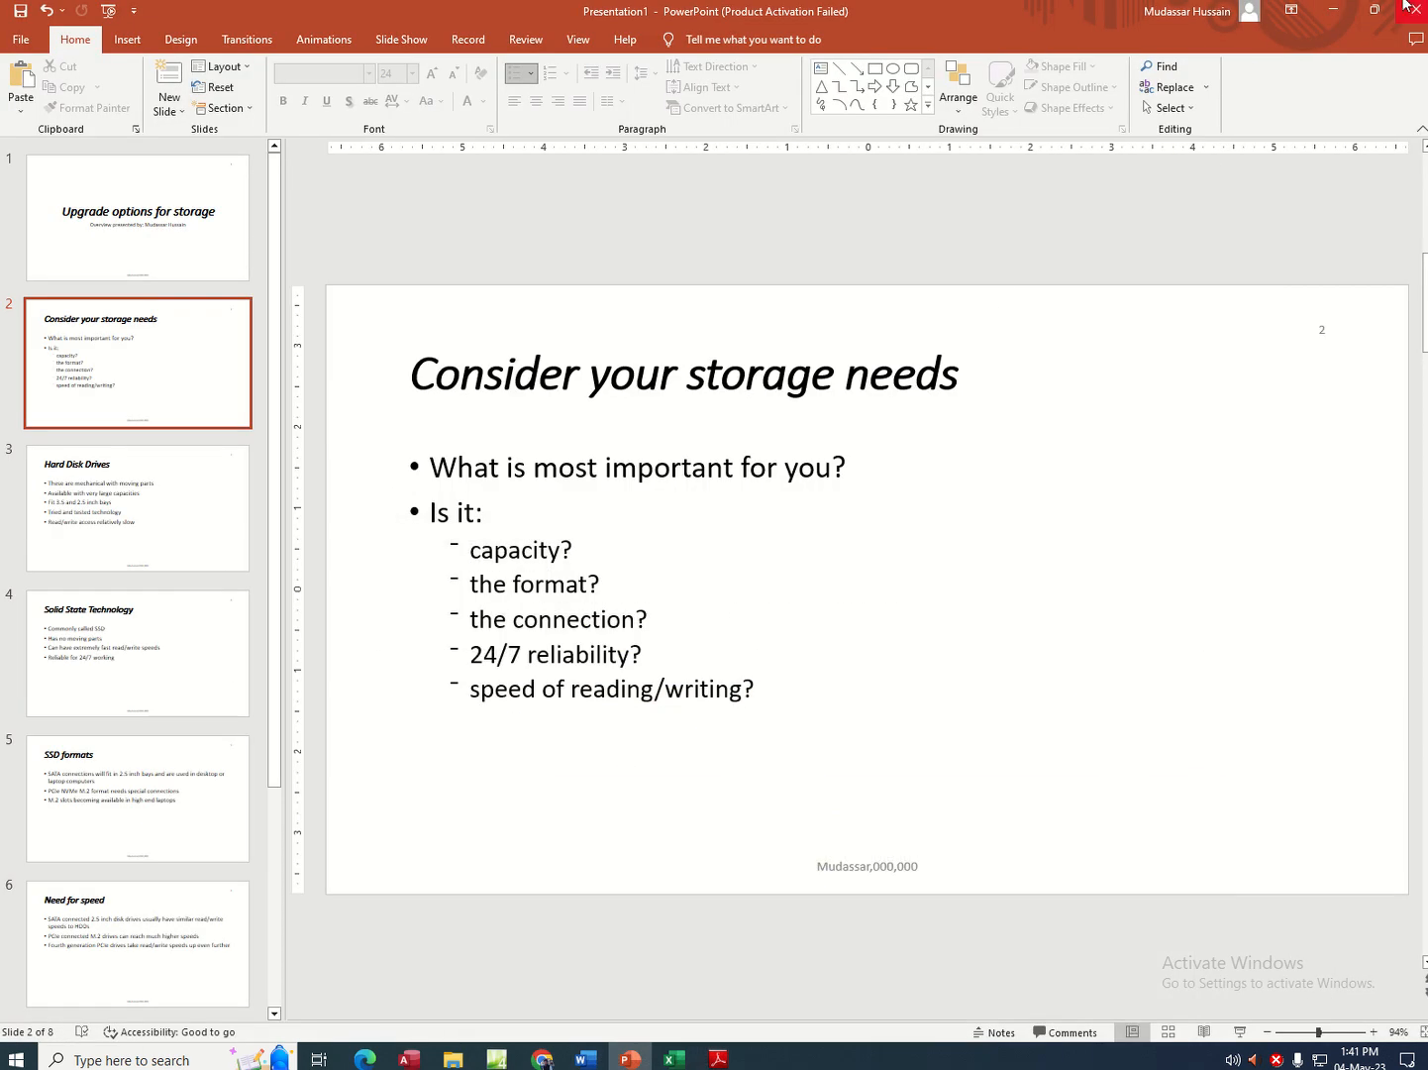
{"action": "left_click", "coordinate": [1337, 11]}
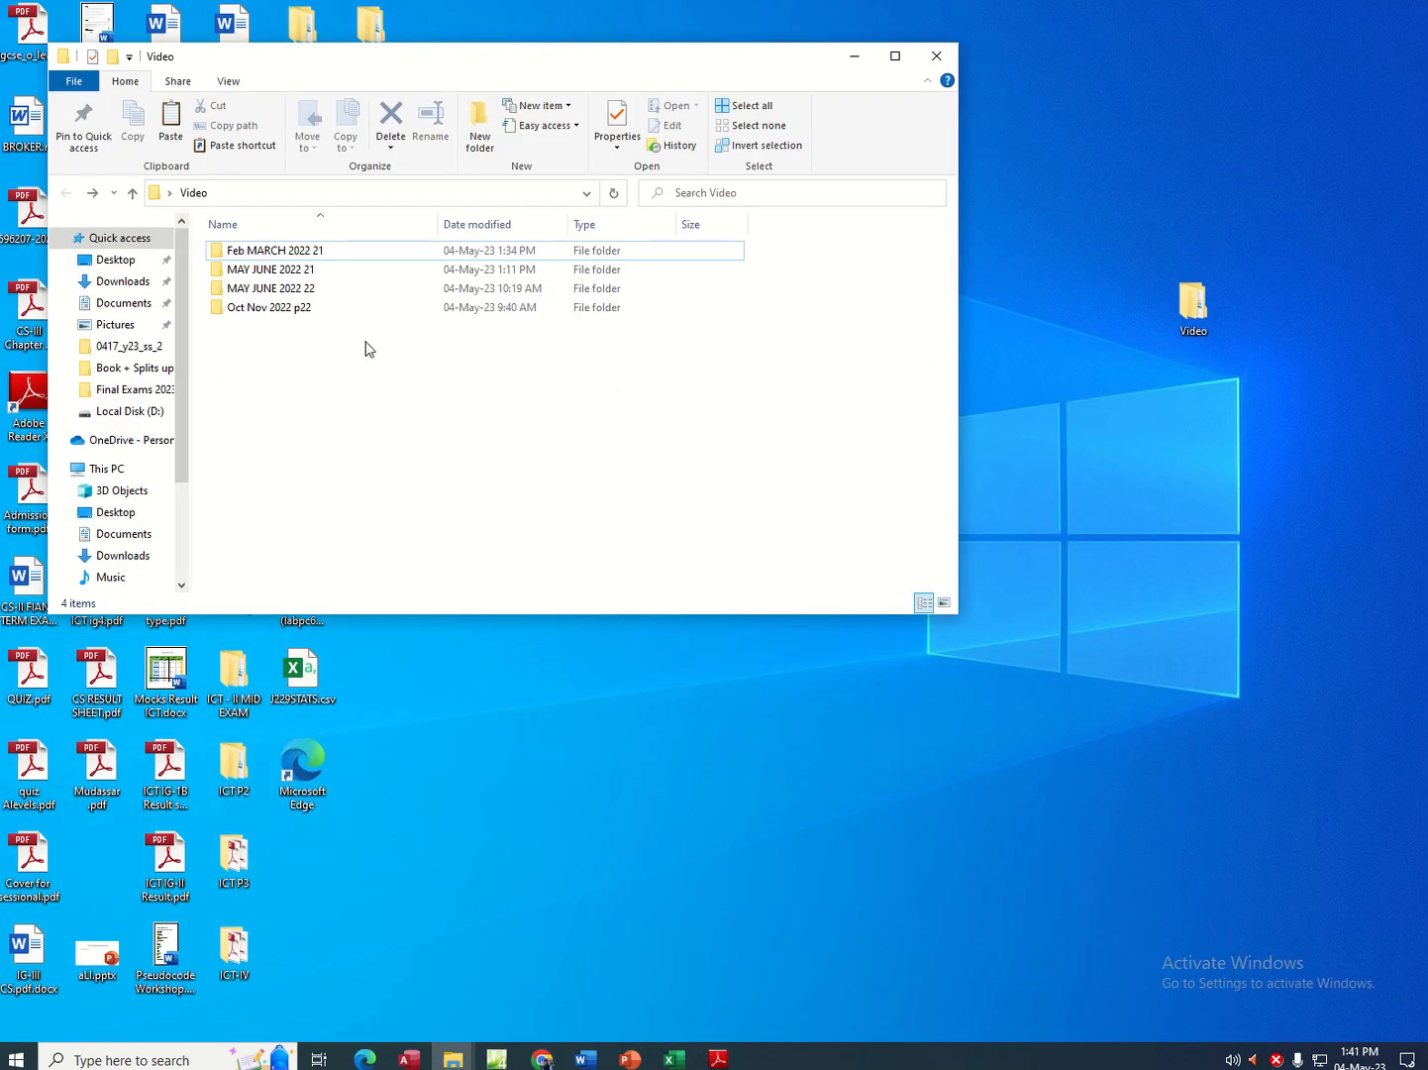
{"action": "double_click", "coordinate": [320, 250]}
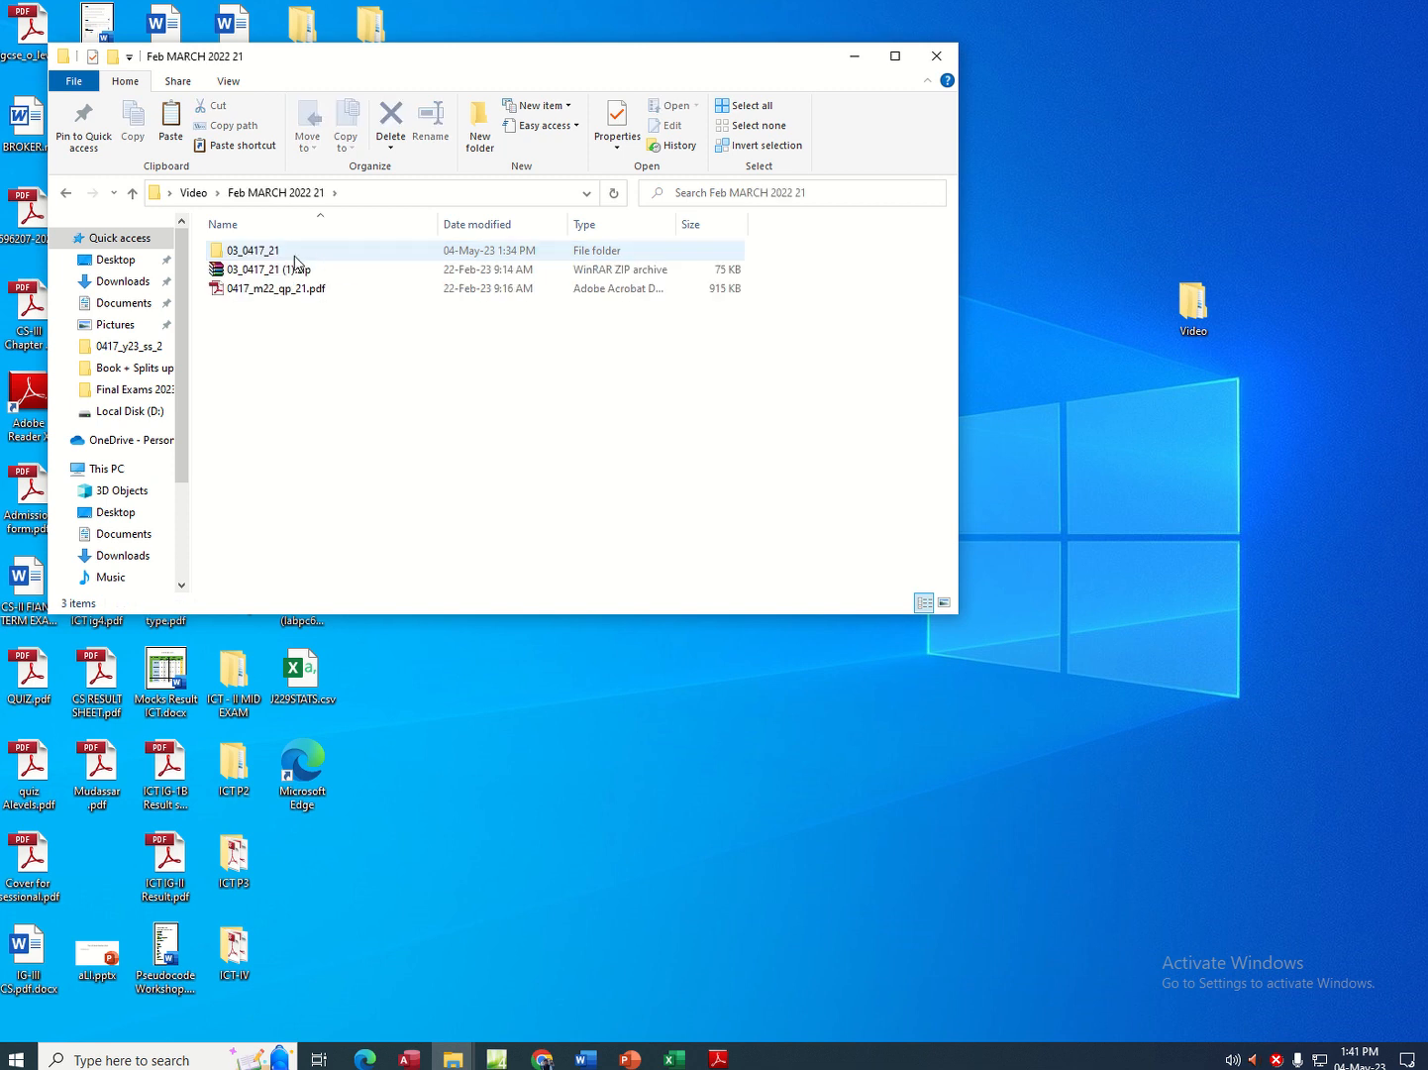
{"action": "double_click", "coordinate": [296, 253]}
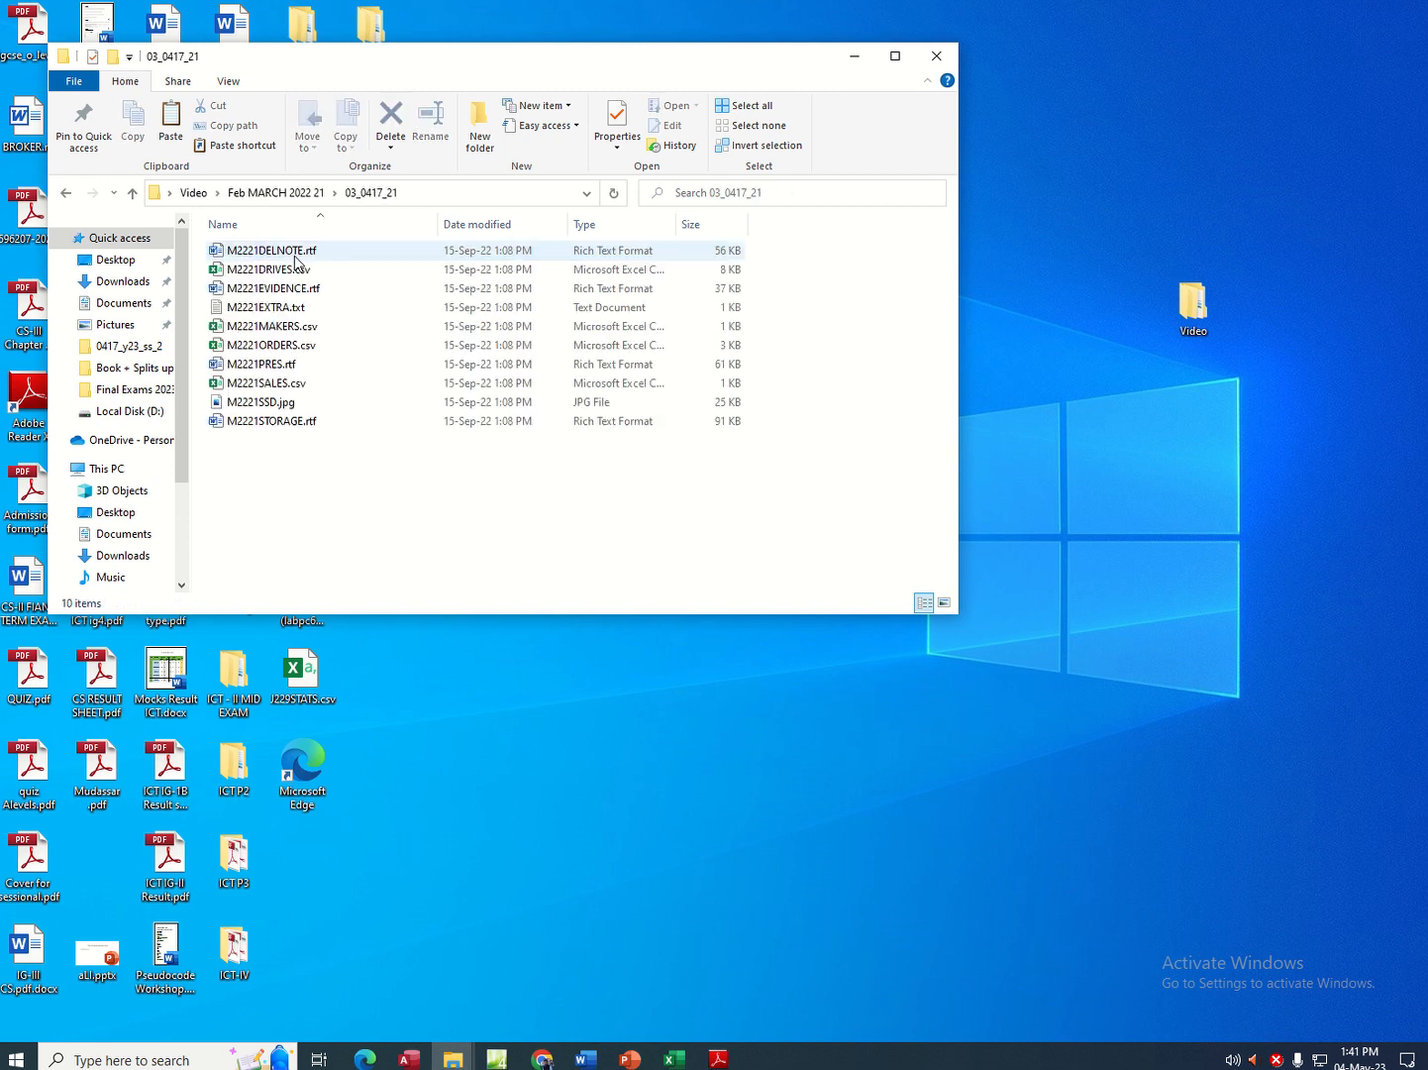
{"action": "left_click", "coordinate": [289, 387]}
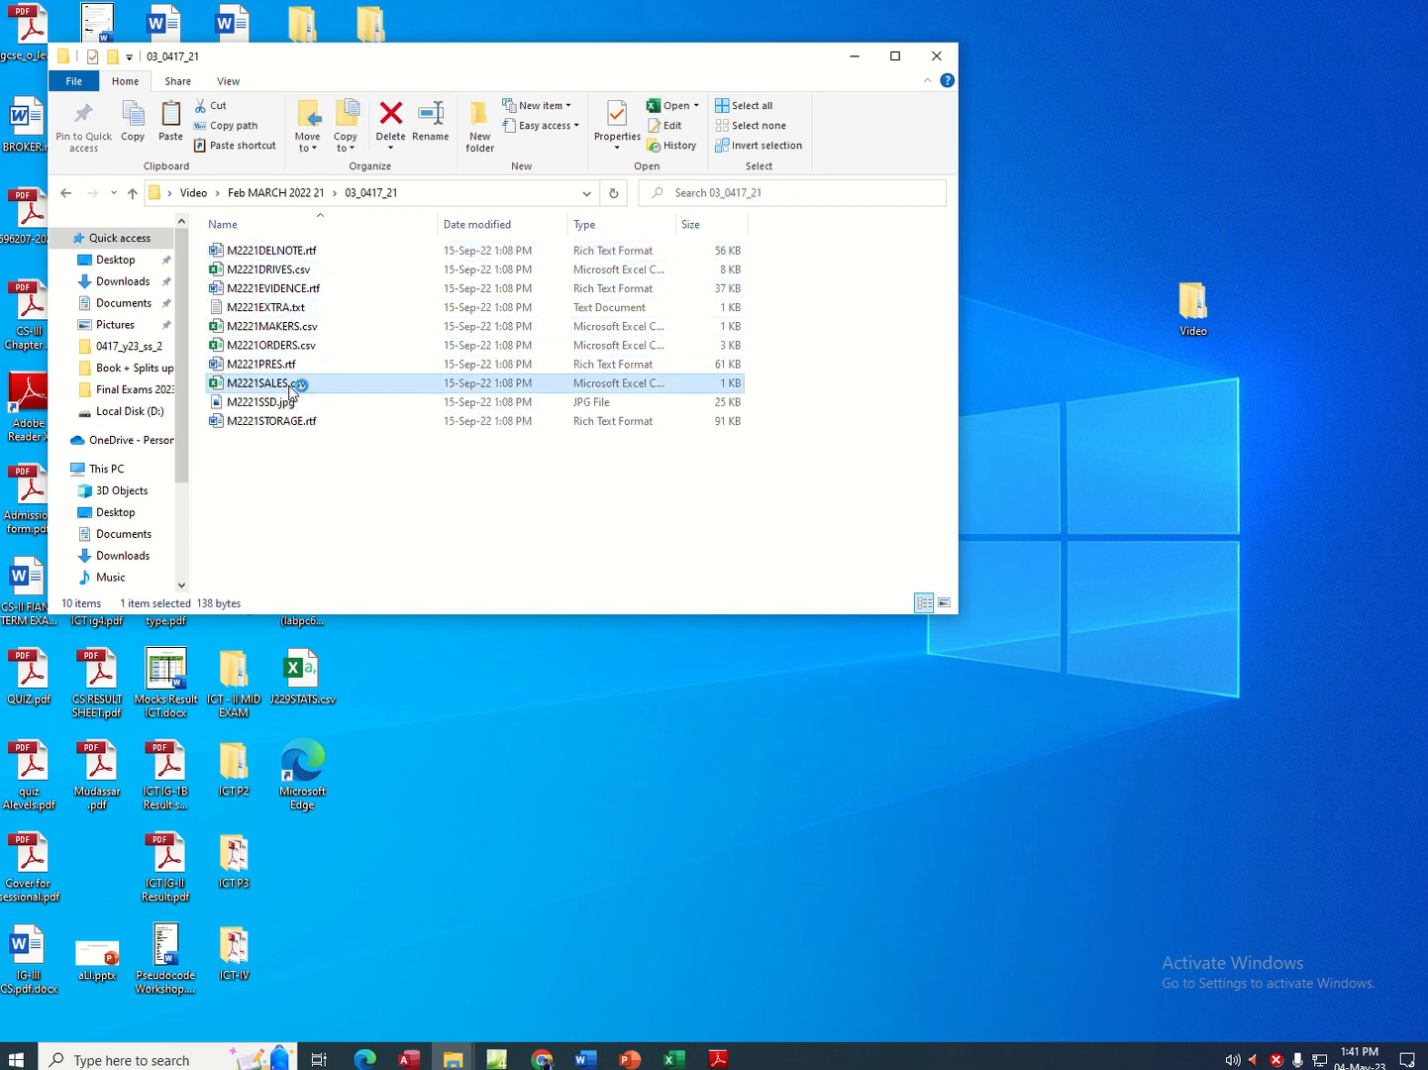
{"action": "double_click", "coordinate": [290, 388]}
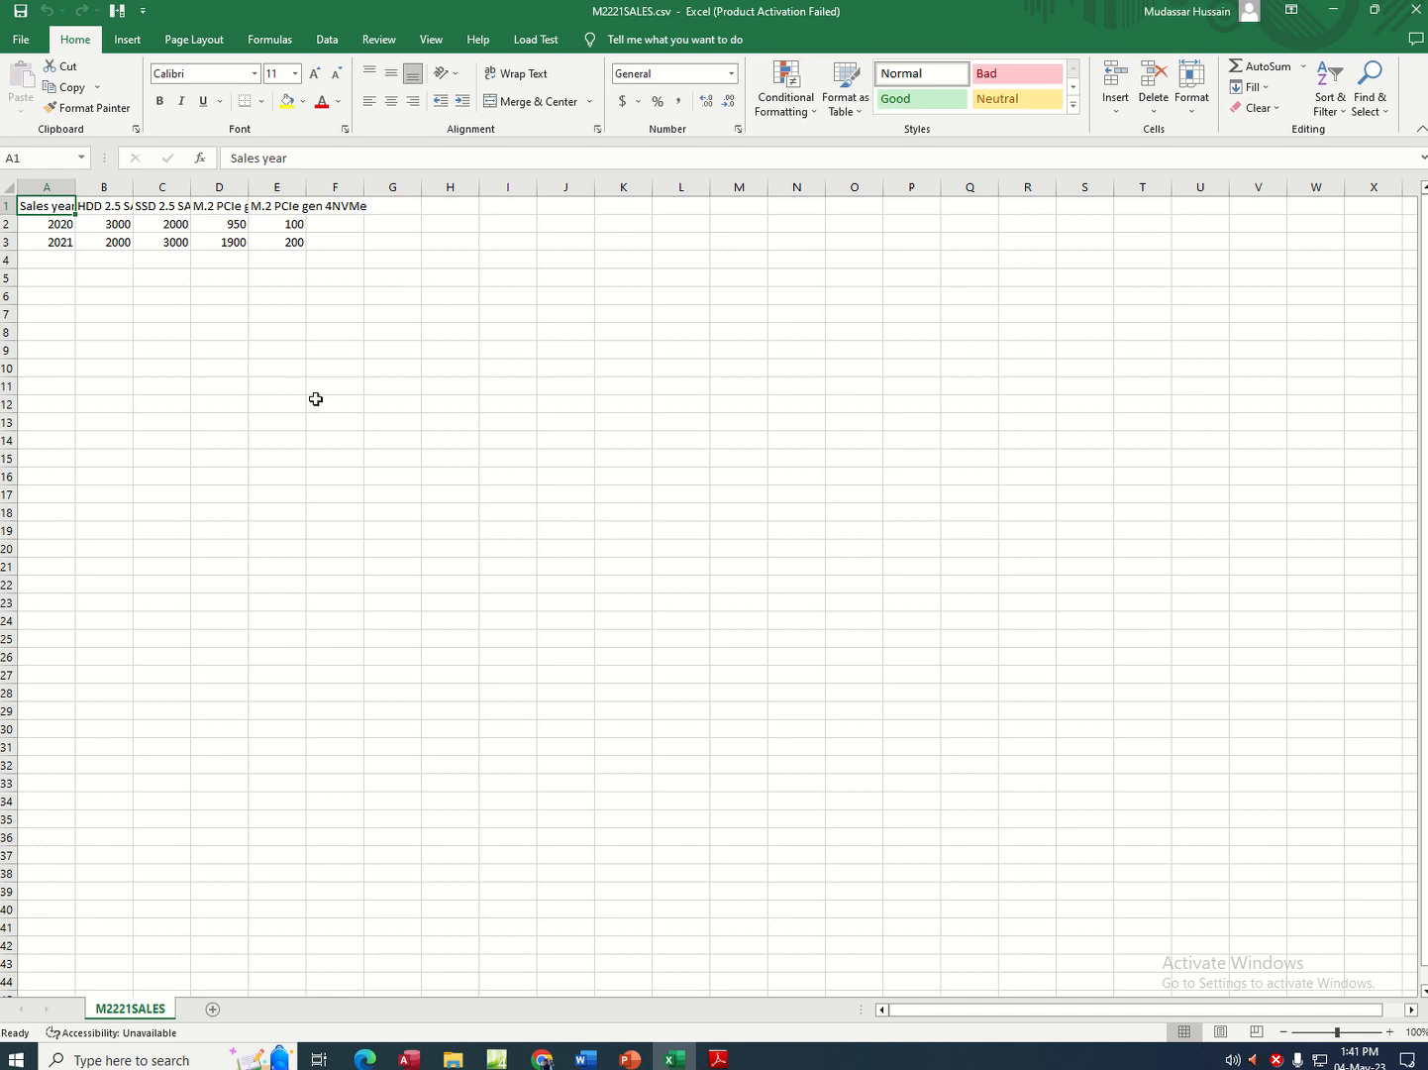
- Widen columns B to E so the storage device headings fit, dismissing the Office activation wizard
{"action": "double_click", "coordinate": [133, 188]}
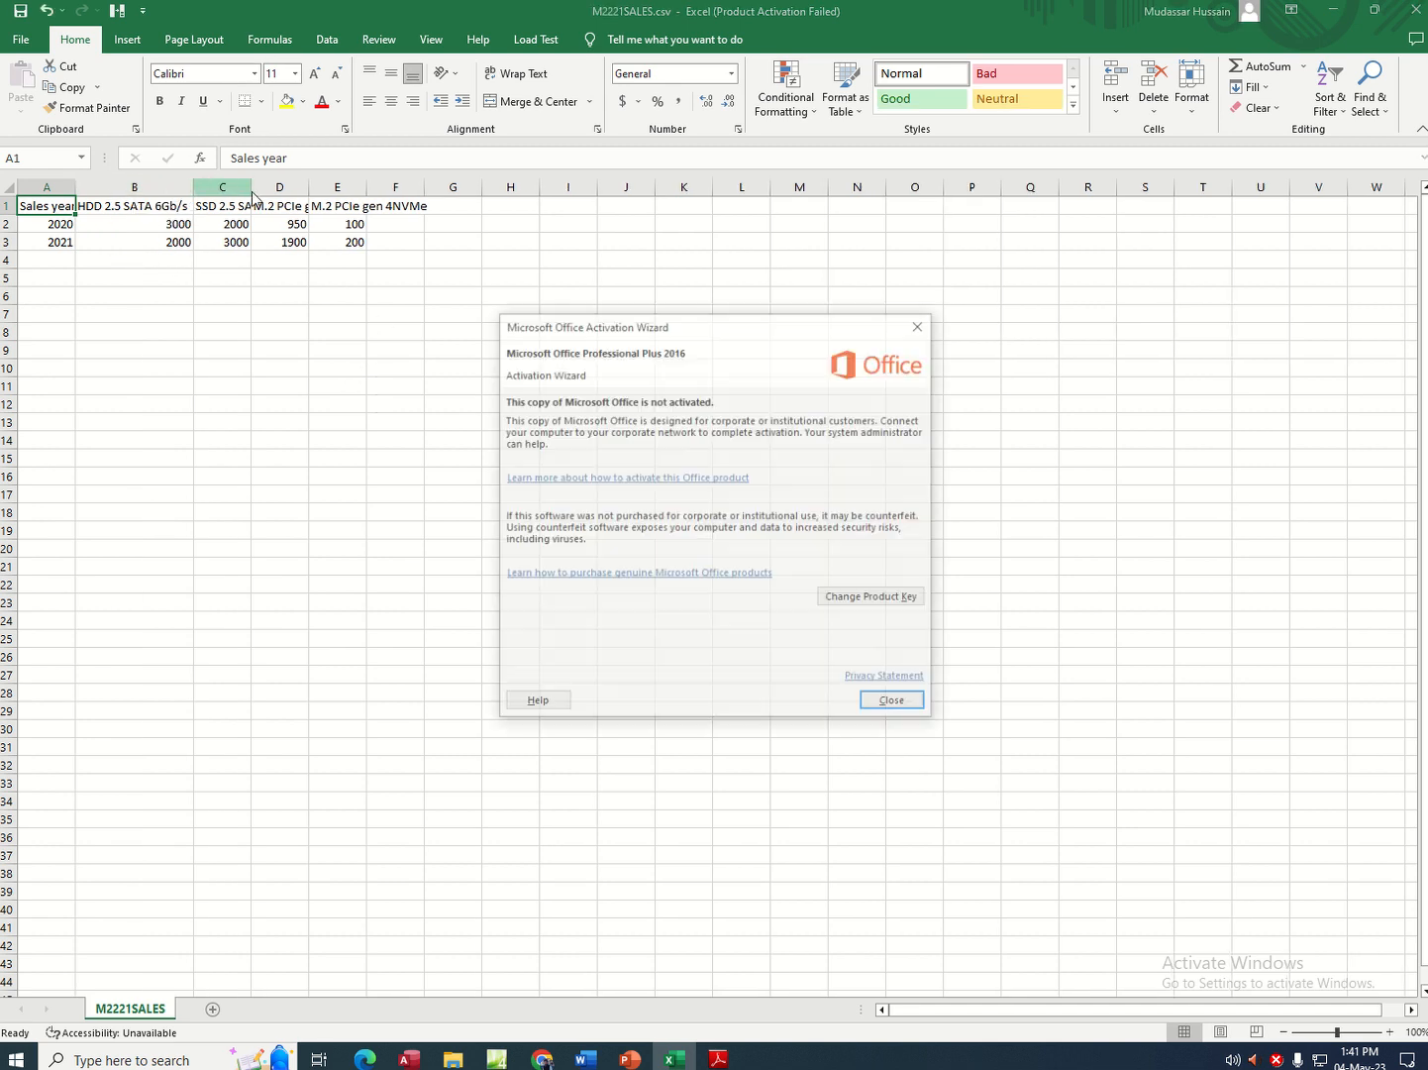
{"action": "left_click", "coordinate": [891, 700]}
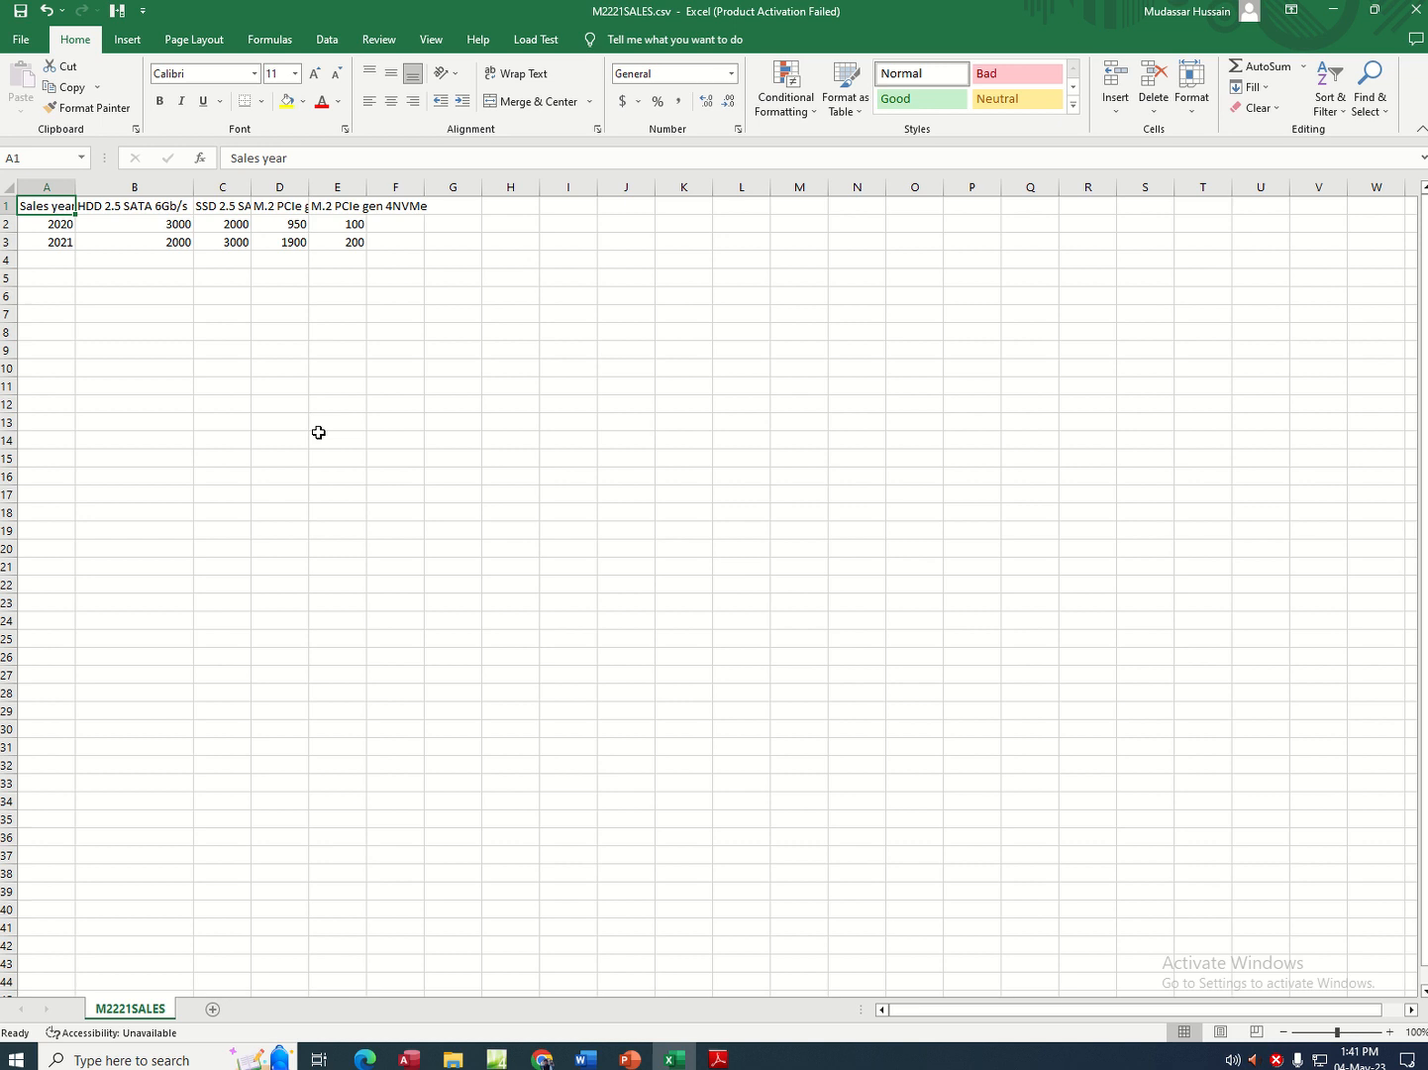
{"action": "double_click", "coordinate": [251, 187]}
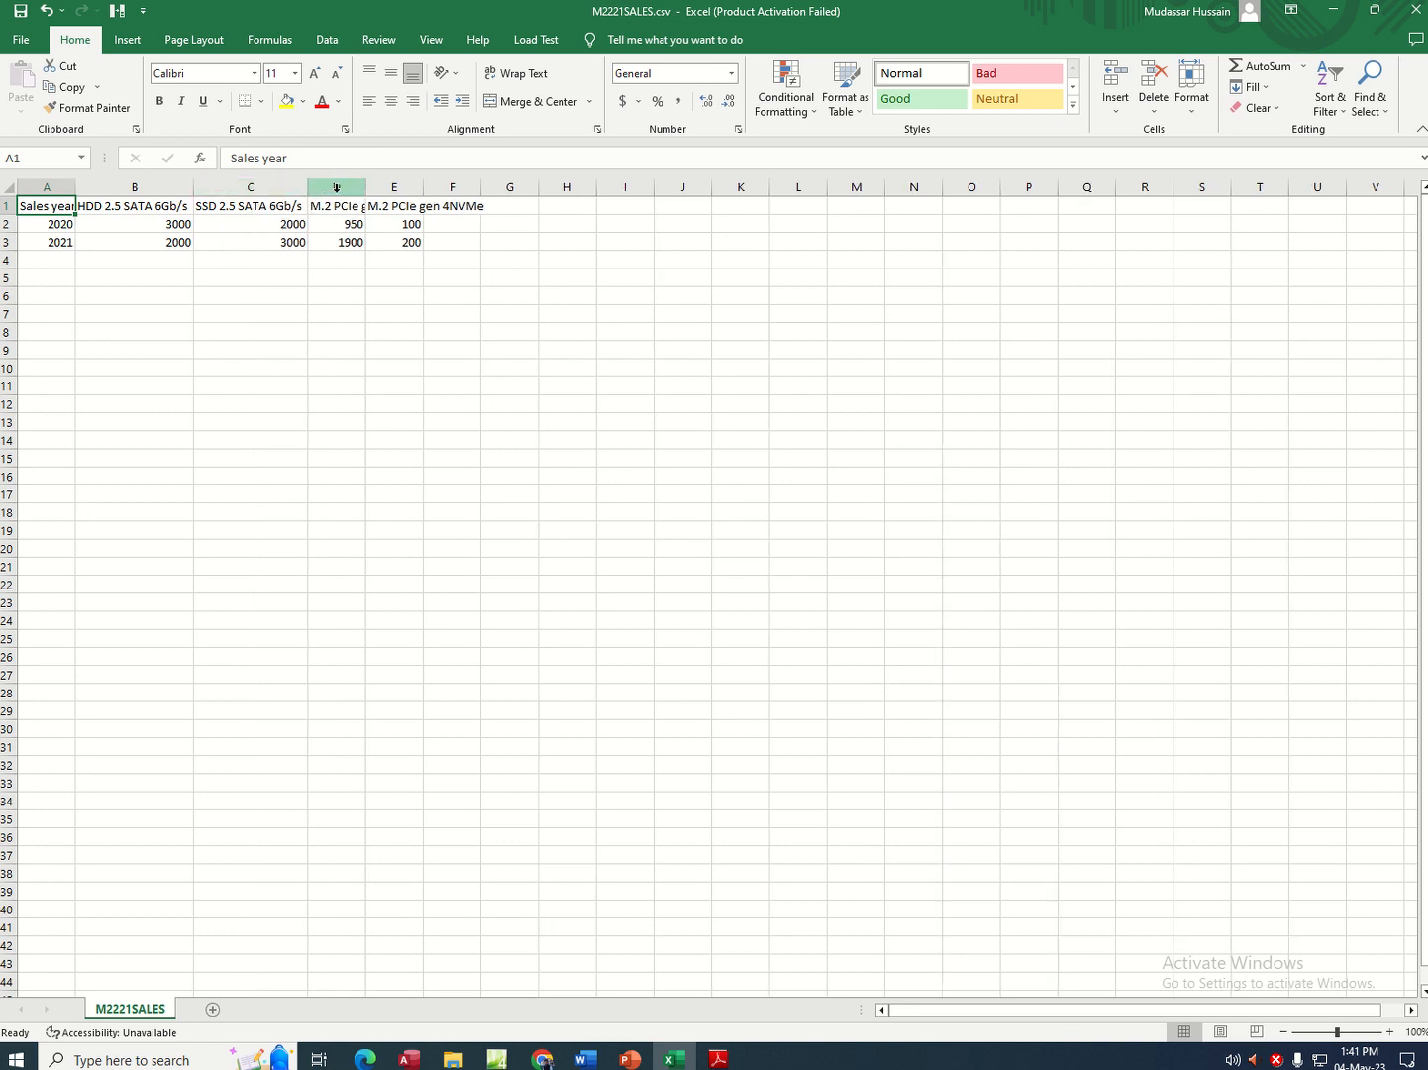
{"action": "double_click", "coordinate": [365, 186]}
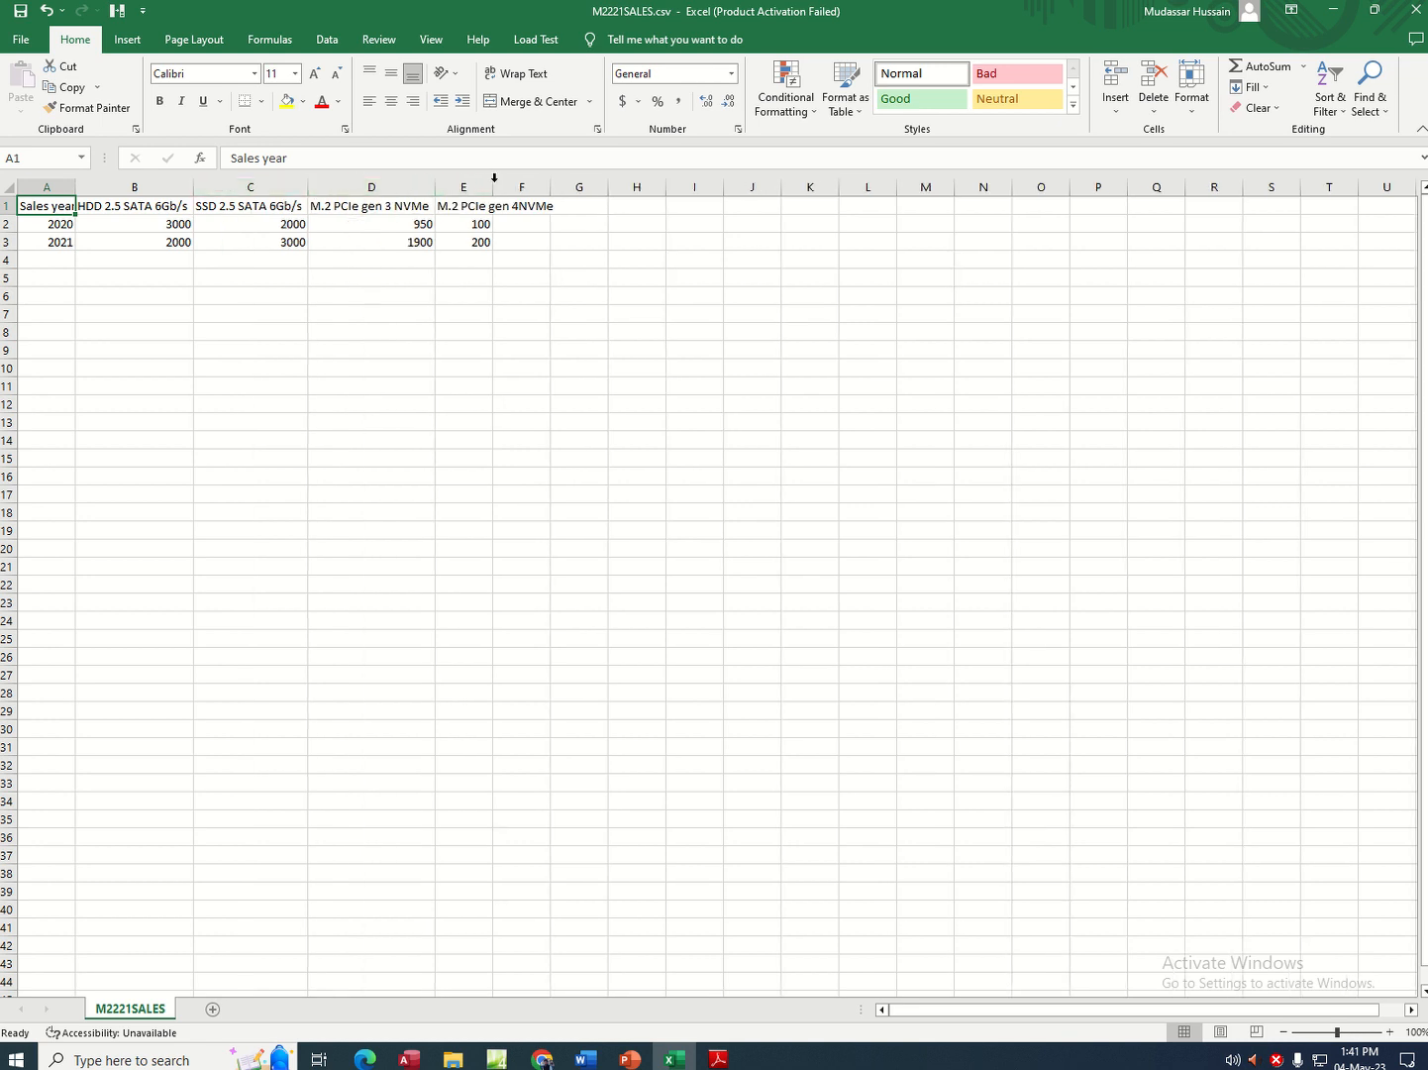
{"action": "left_click_drag", "start_coordinate": [493, 180], "coordinate": [564, 181]}
{"action": "left_click", "coordinate": [298, 399]}
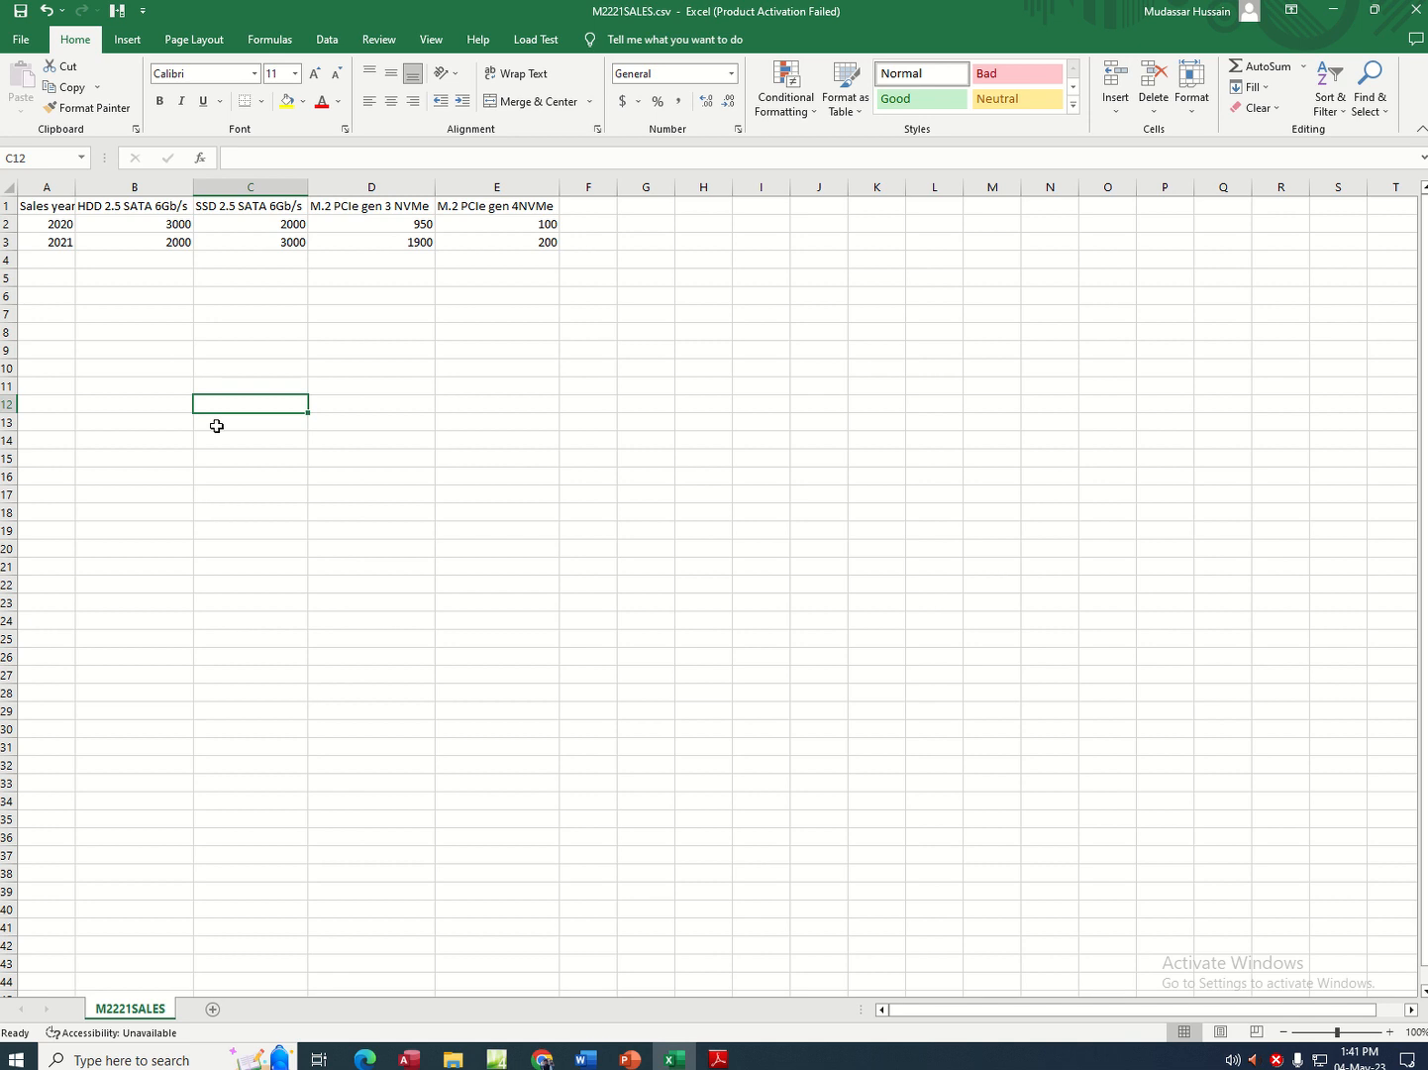
- Insert a clustered column chart from the sales figures in B2:E3 and enlarge it slightly
{"action": "left_click_drag", "start_coordinate": [100, 223], "coordinate": [493, 241]}
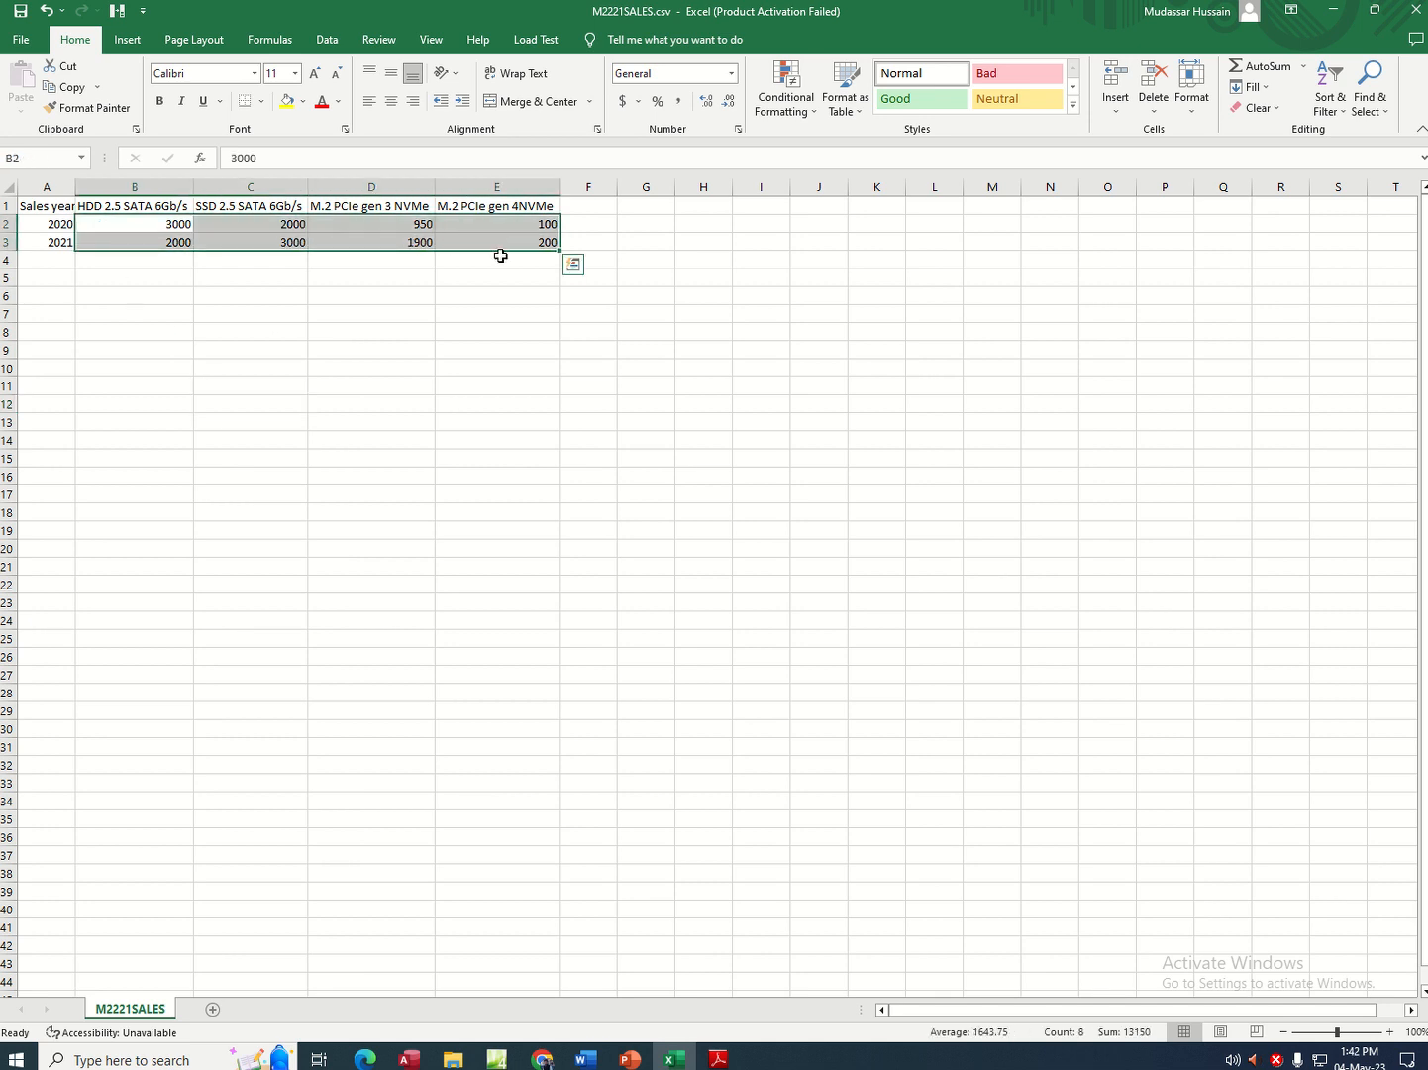
{"action": "left_click", "coordinate": [131, 40]}
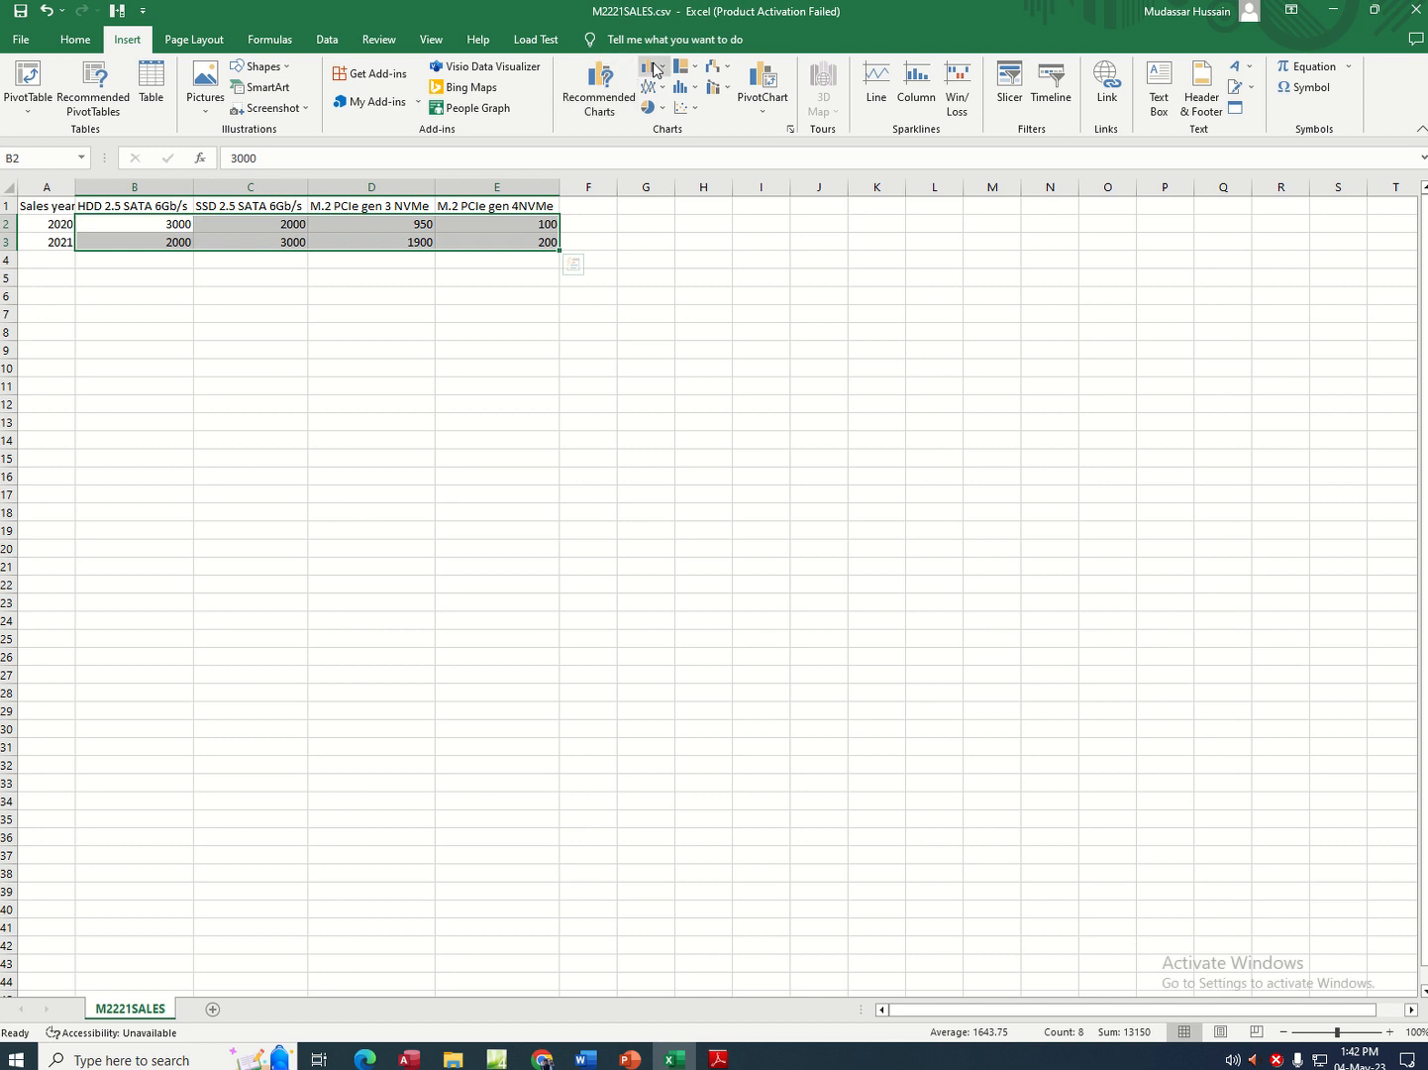
{"action": "left_click", "coordinate": [654, 69]}
{"action": "left_click", "coordinate": [666, 124]}
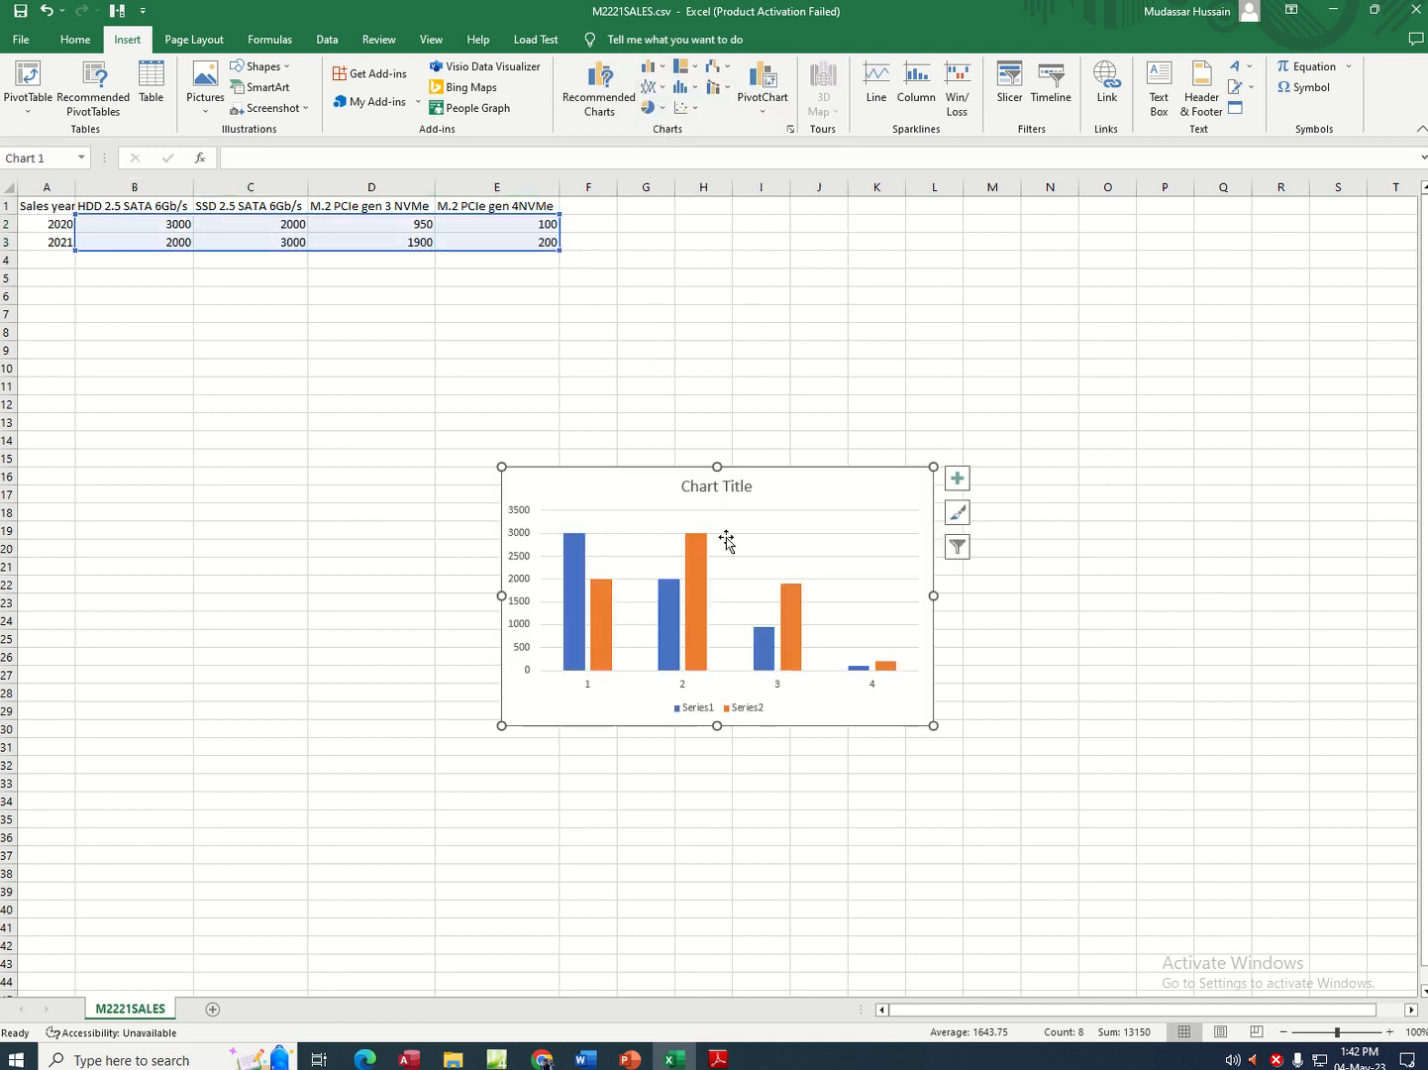
{"action": "left_click_drag", "start_coordinate": [934, 465], "coordinate": [979, 431]}
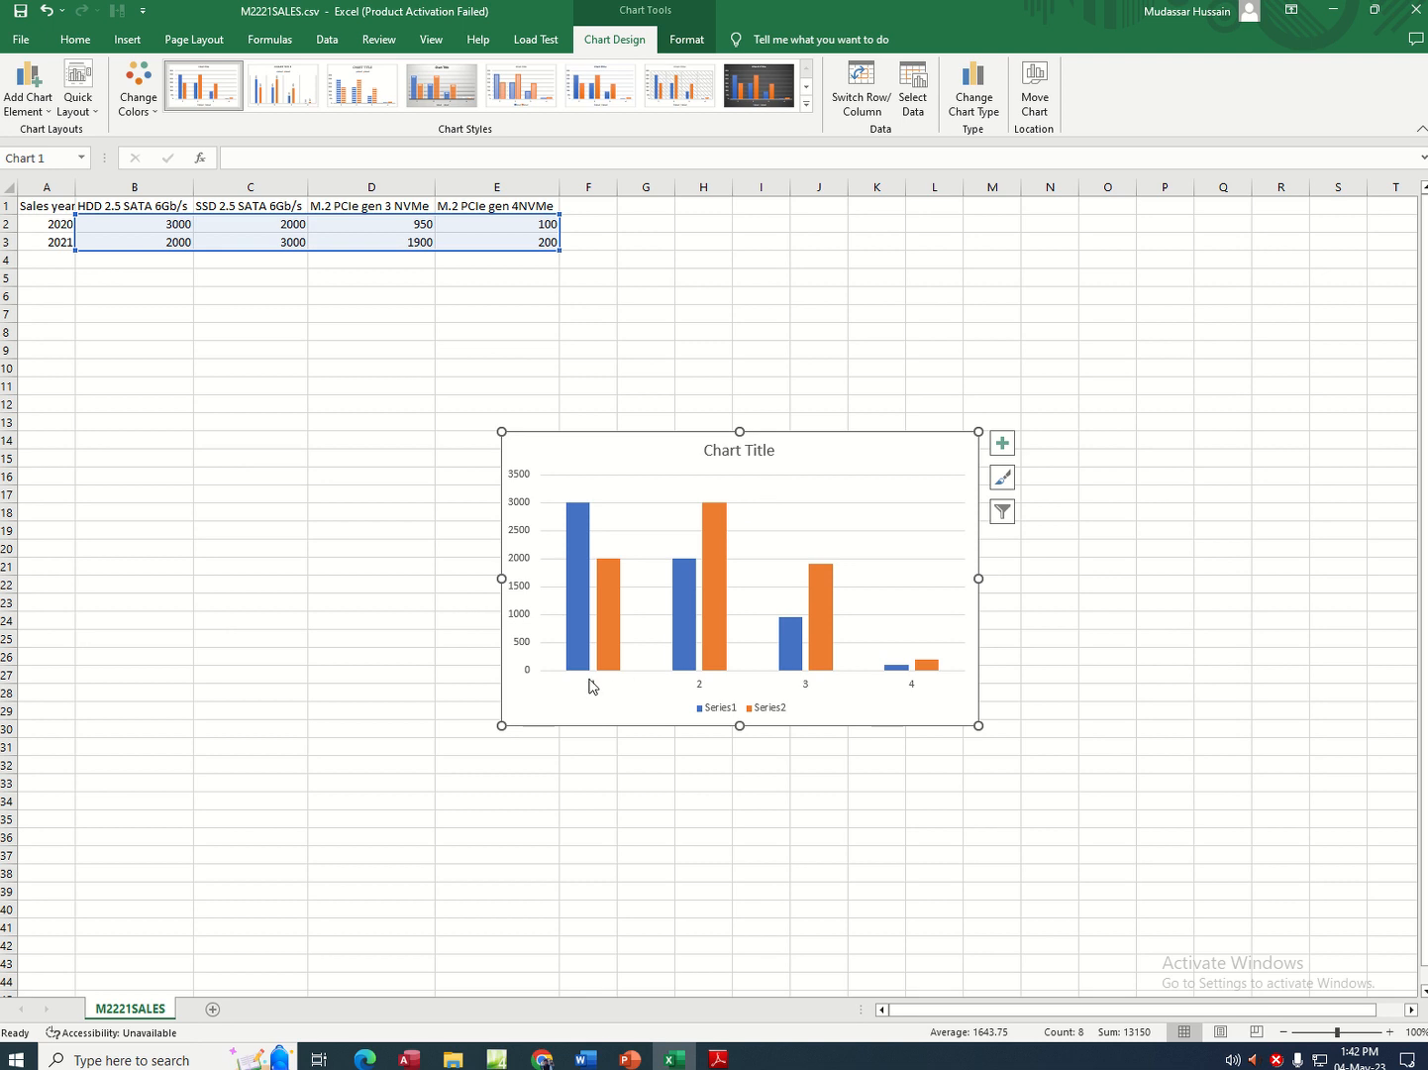
- Edit the chart's data source so the first series takes its name from cell A2 (2020)
{"action": "left_click", "coordinate": [710, 711]}
{"action": "right_click", "coordinate": [715, 705]}
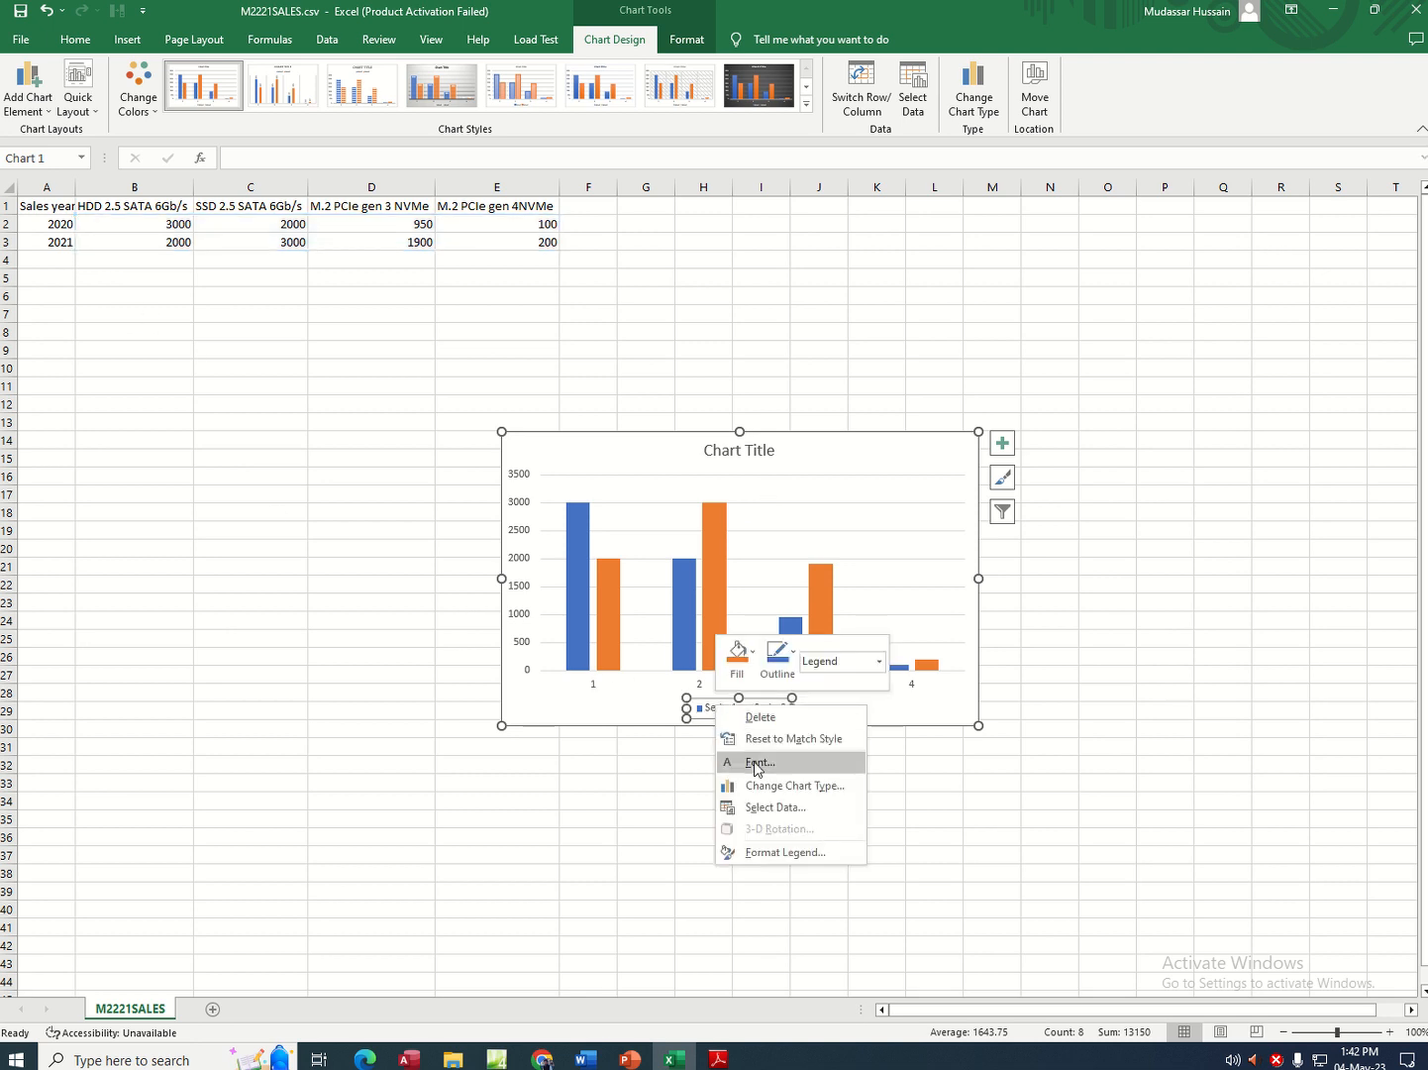
{"action": "left_click", "coordinate": [769, 808]}
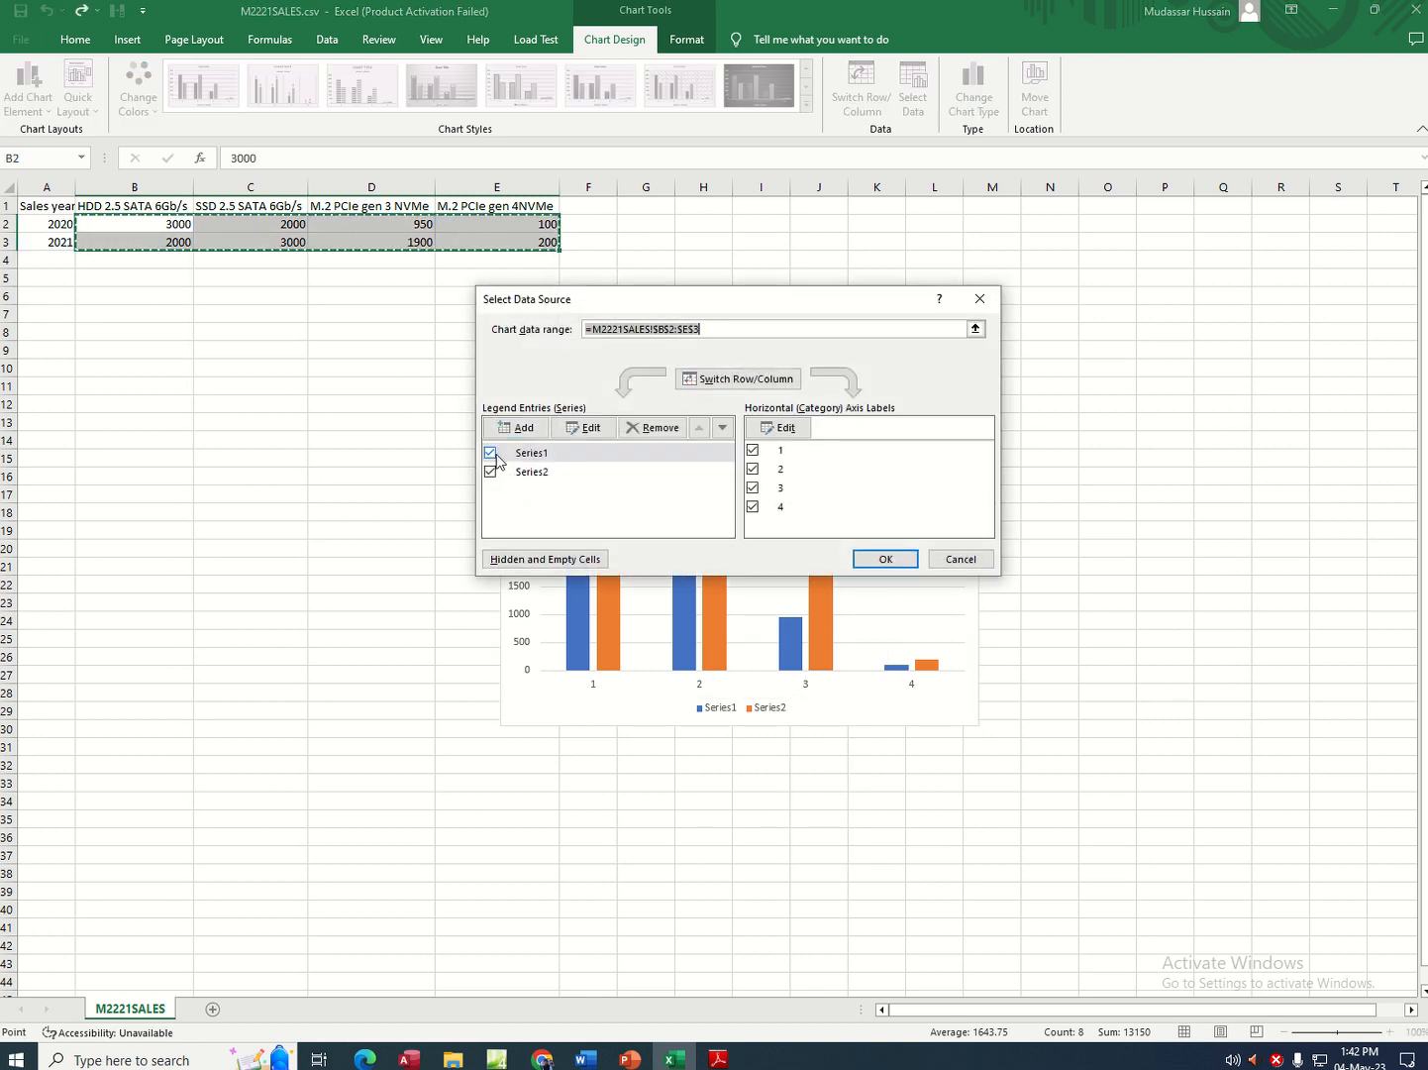
{"action": "left_click", "coordinate": [527, 455]}
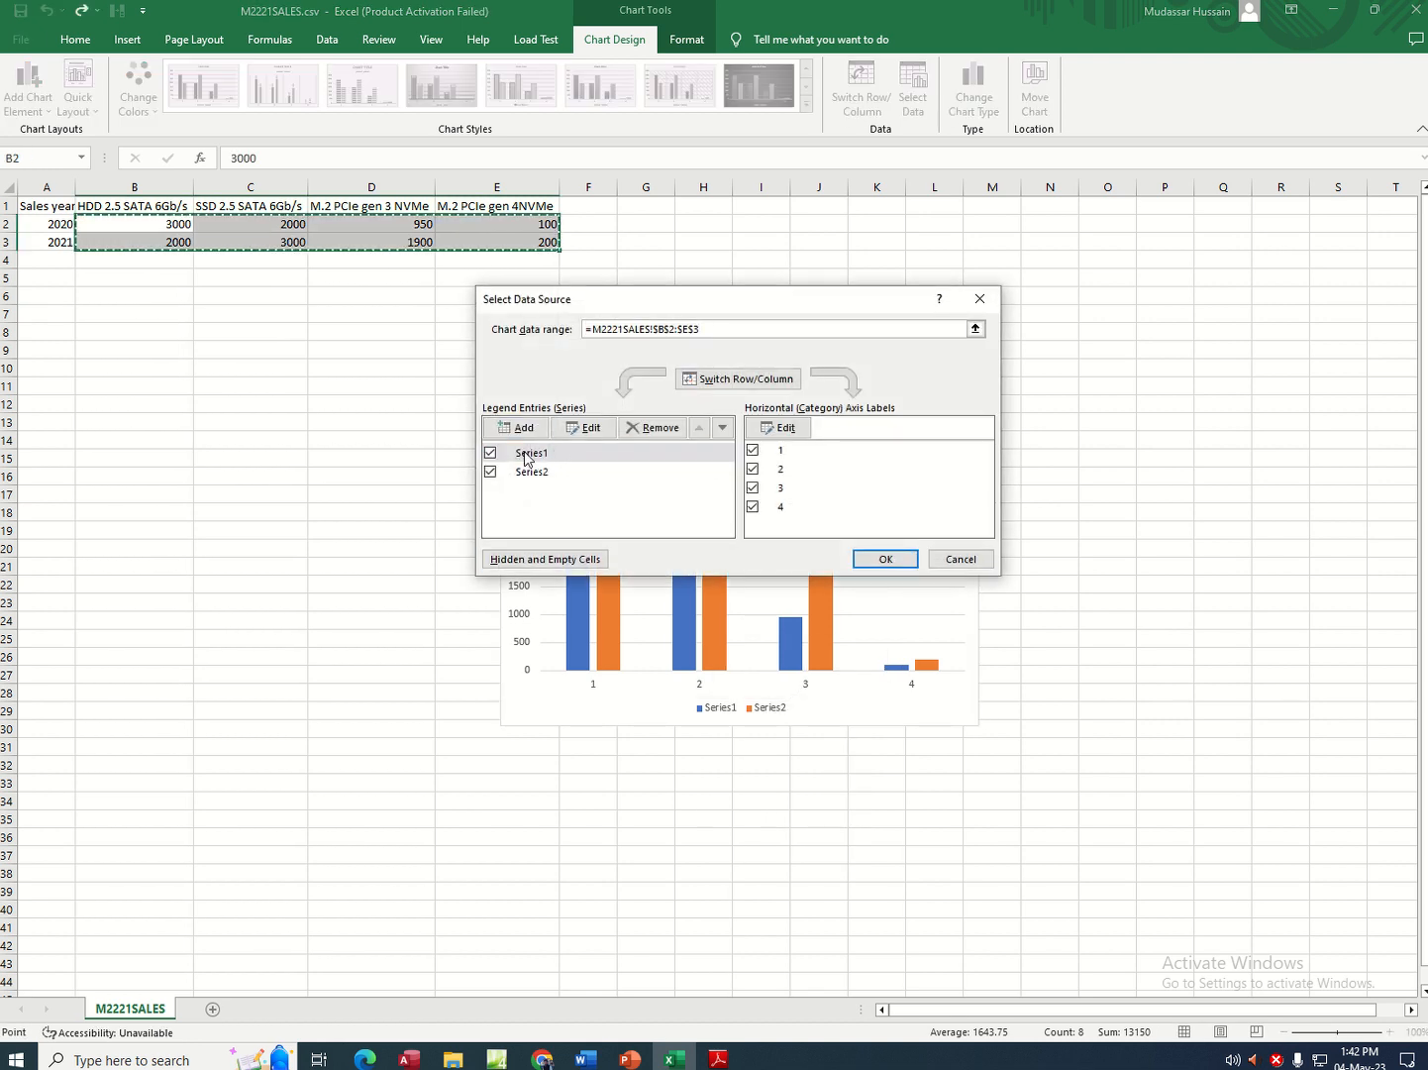
{"action": "left_click", "coordinate": [527, 456]}
{"action": "left_click", "coordinate": [585, 428]}
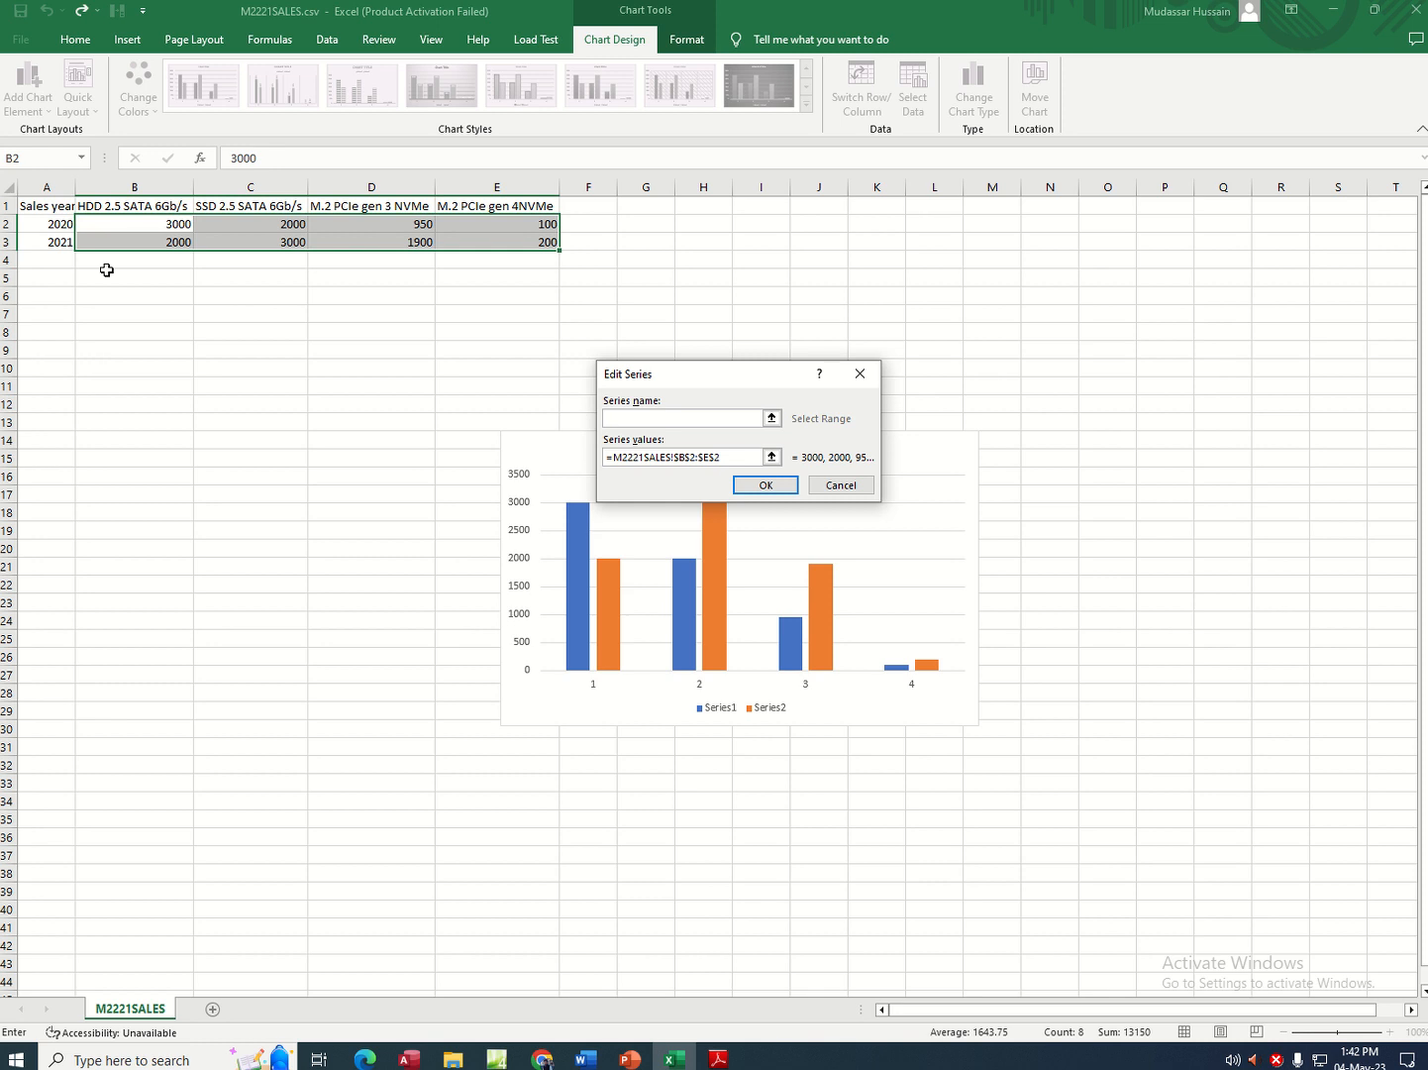
{"action": "left_click", "coordinate": [55, 224]}
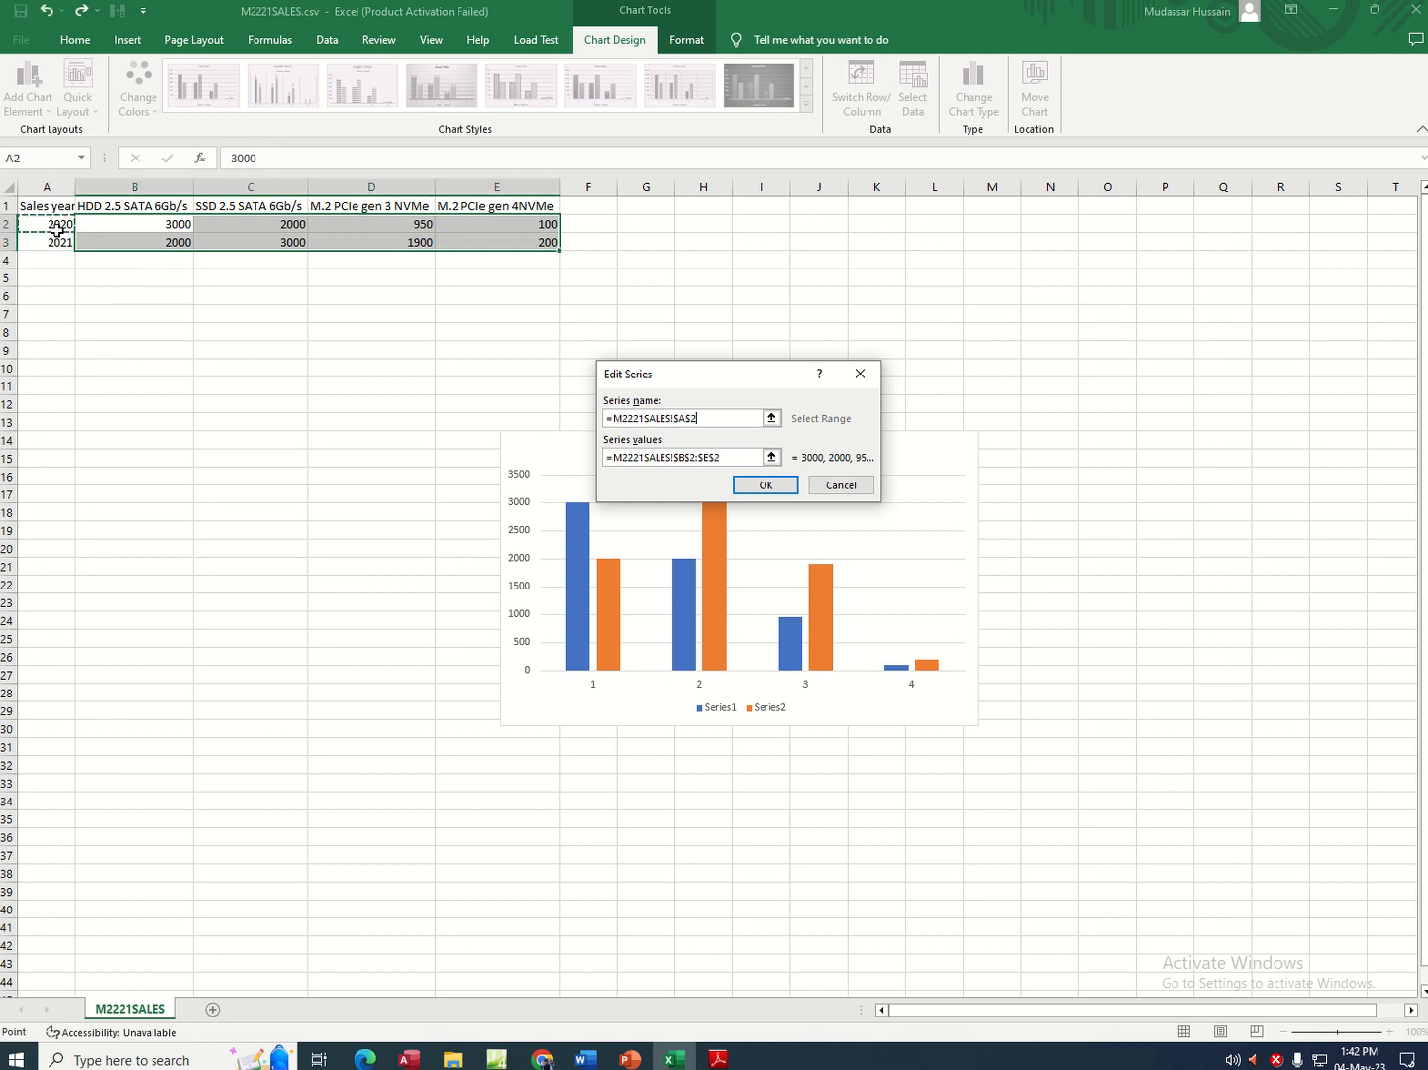
{"action": "left_click", "coordinate": [765, 485]}
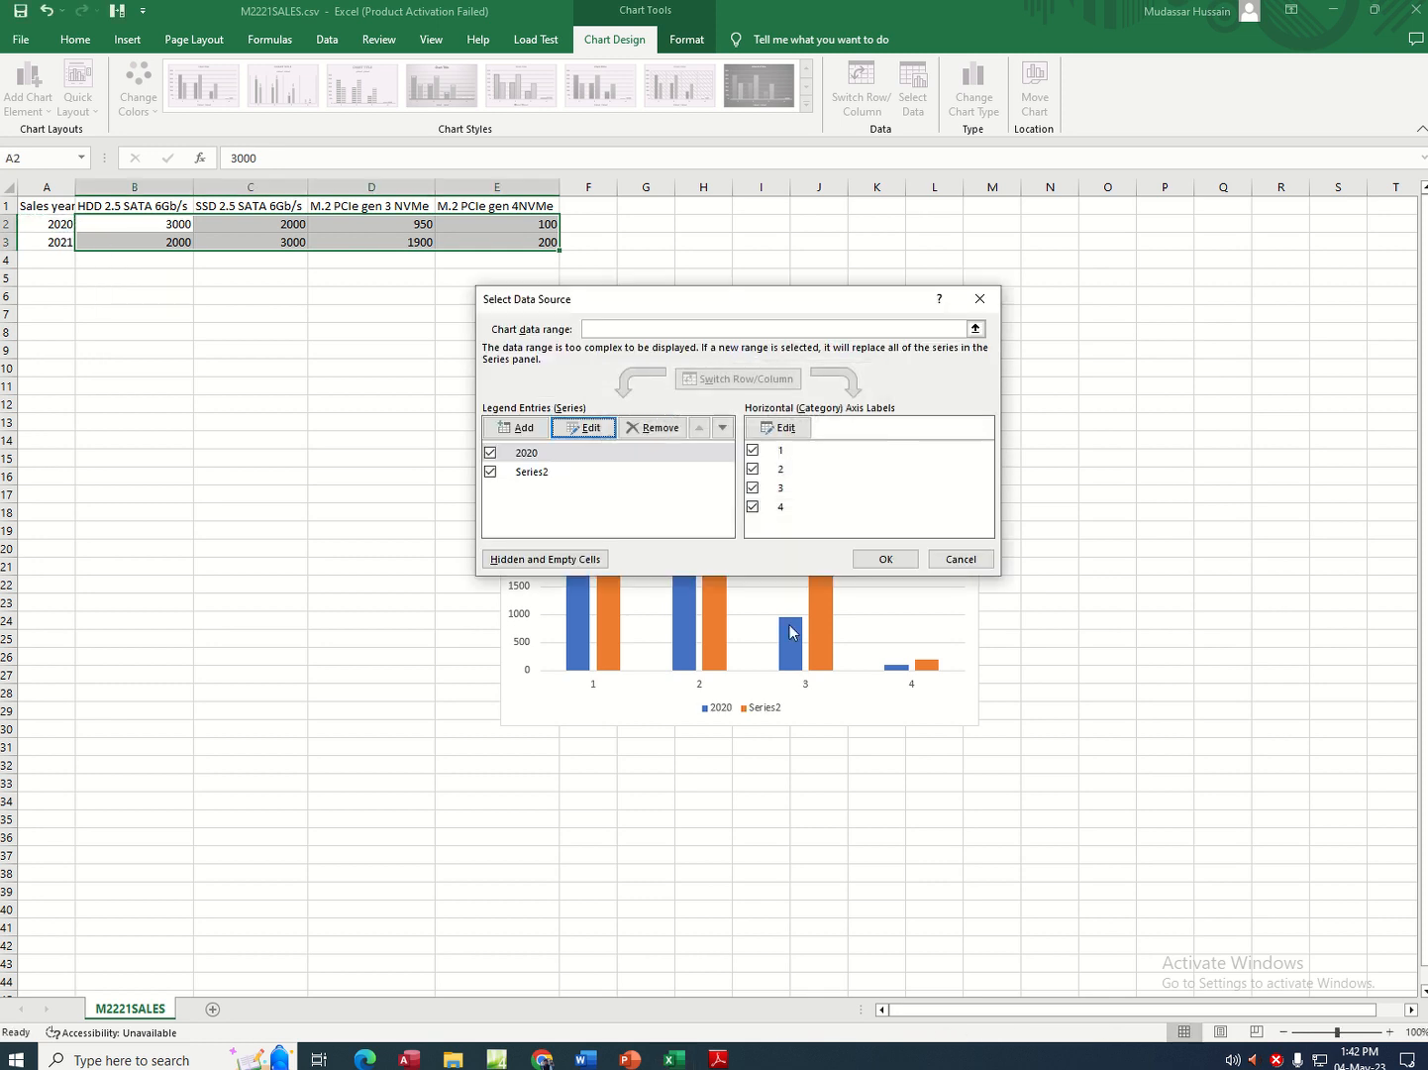
- Name the second chart series from cell A3 (2021) and apply the data source changes
{"action": "left_click", "coordinate": [523, 474]}
{"action": "left_click", "coordinate": [585, 428]}
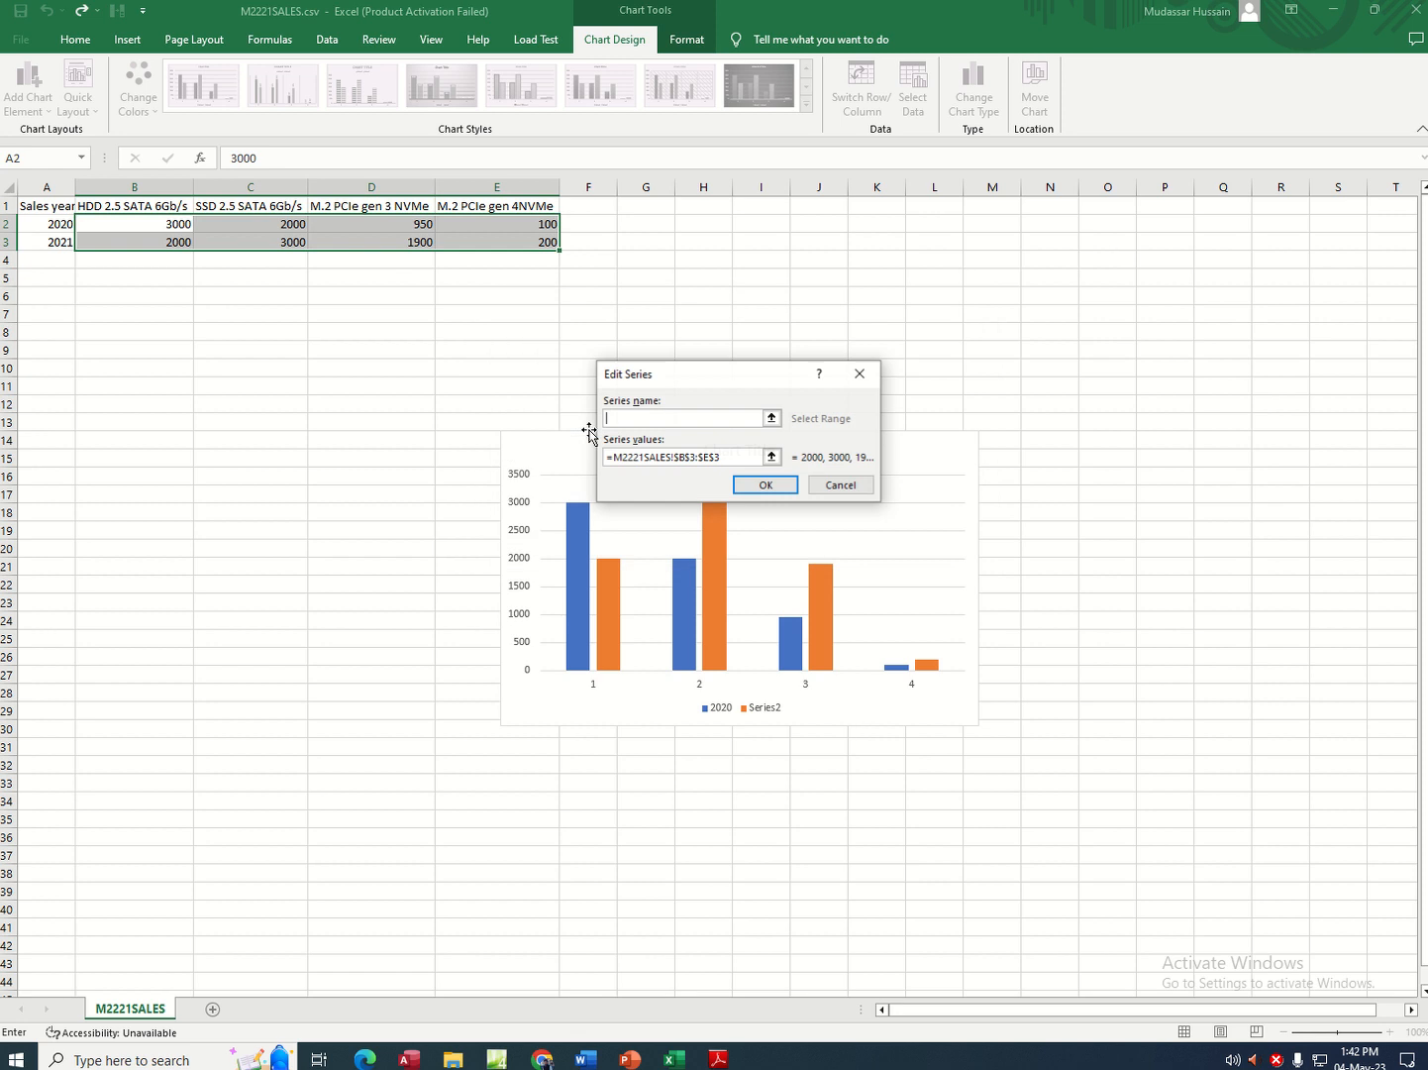
{"action": "left_click", "coordinate": [59, 240]}
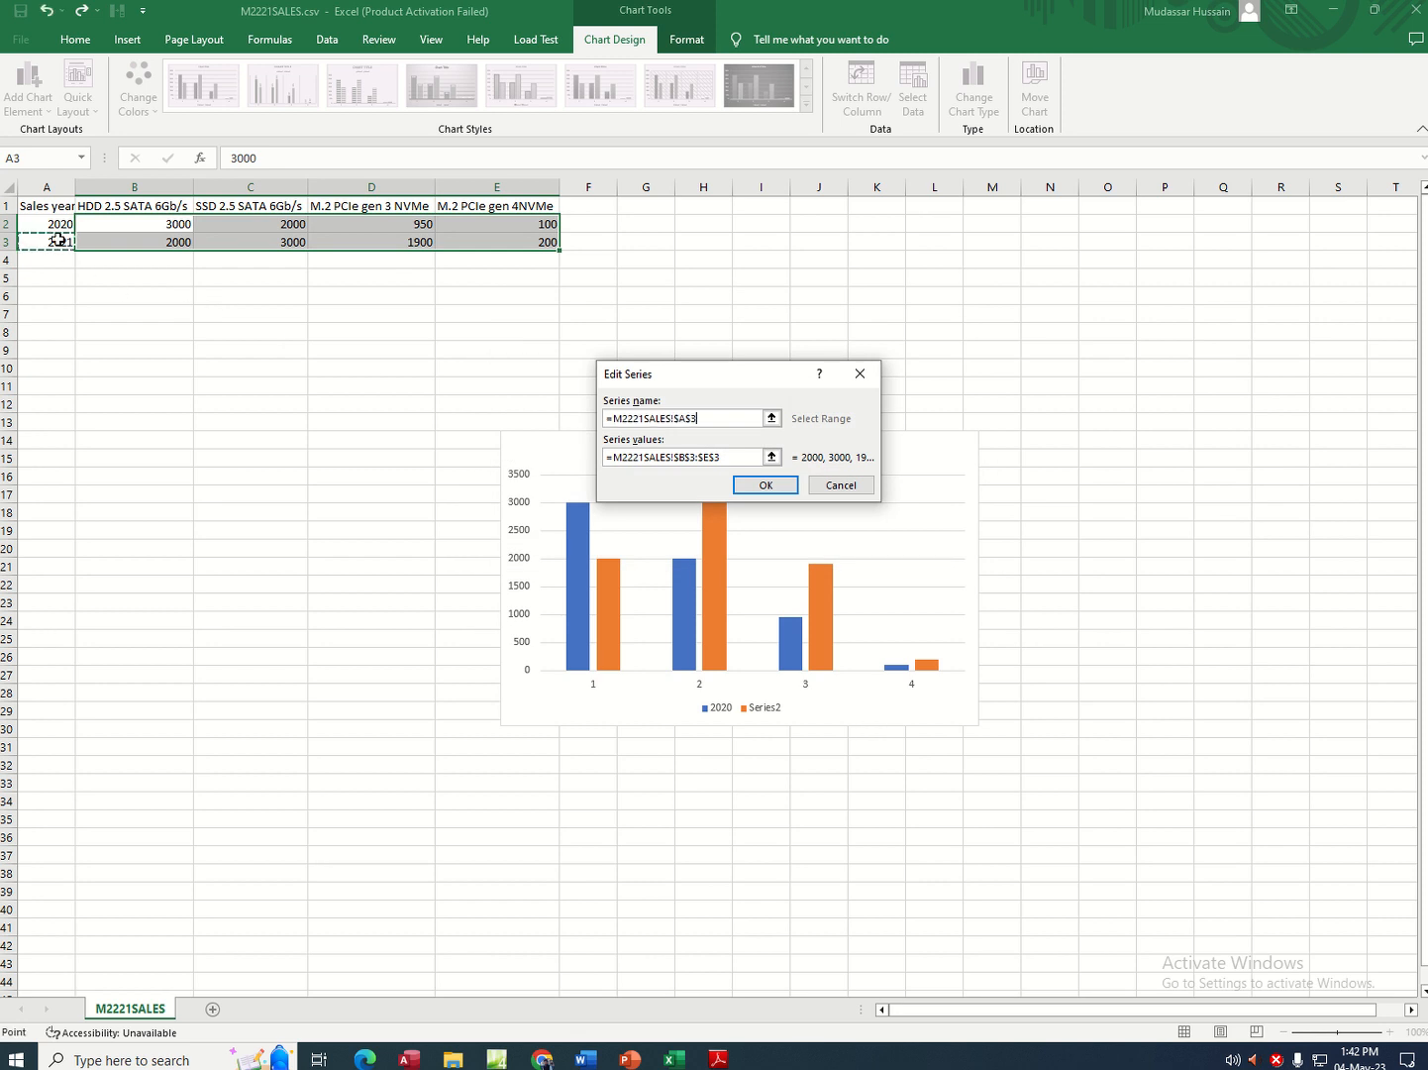
{"action": "left_click", "coordinate": [764, 485]}
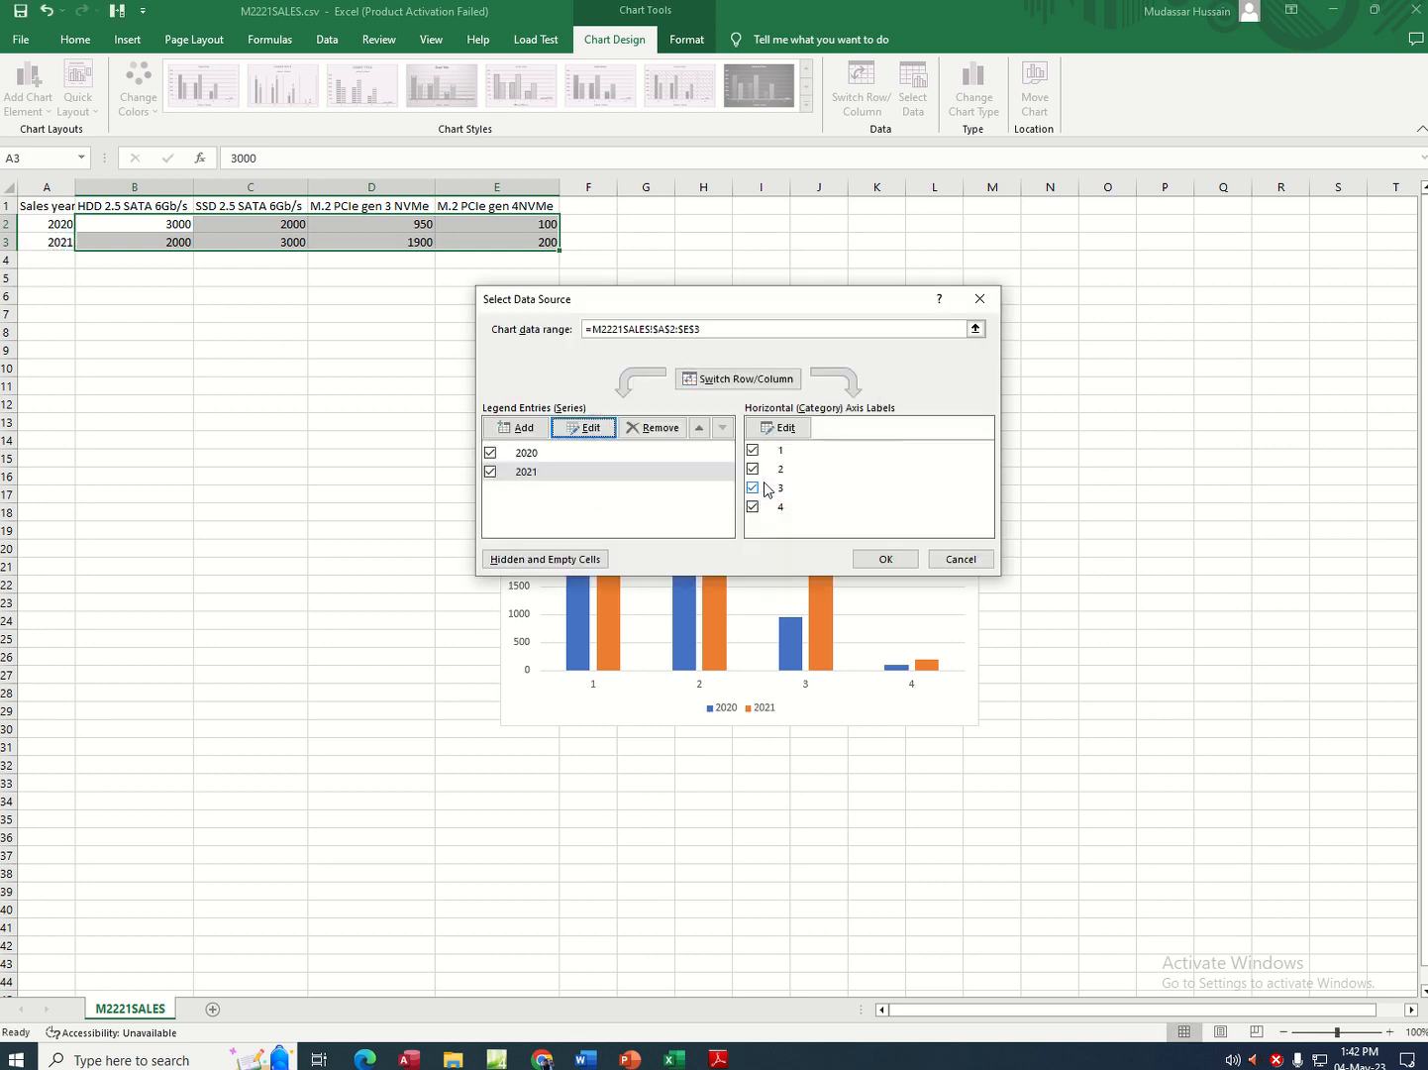
{"action": "left_click", "coordinate": [886, 561]}
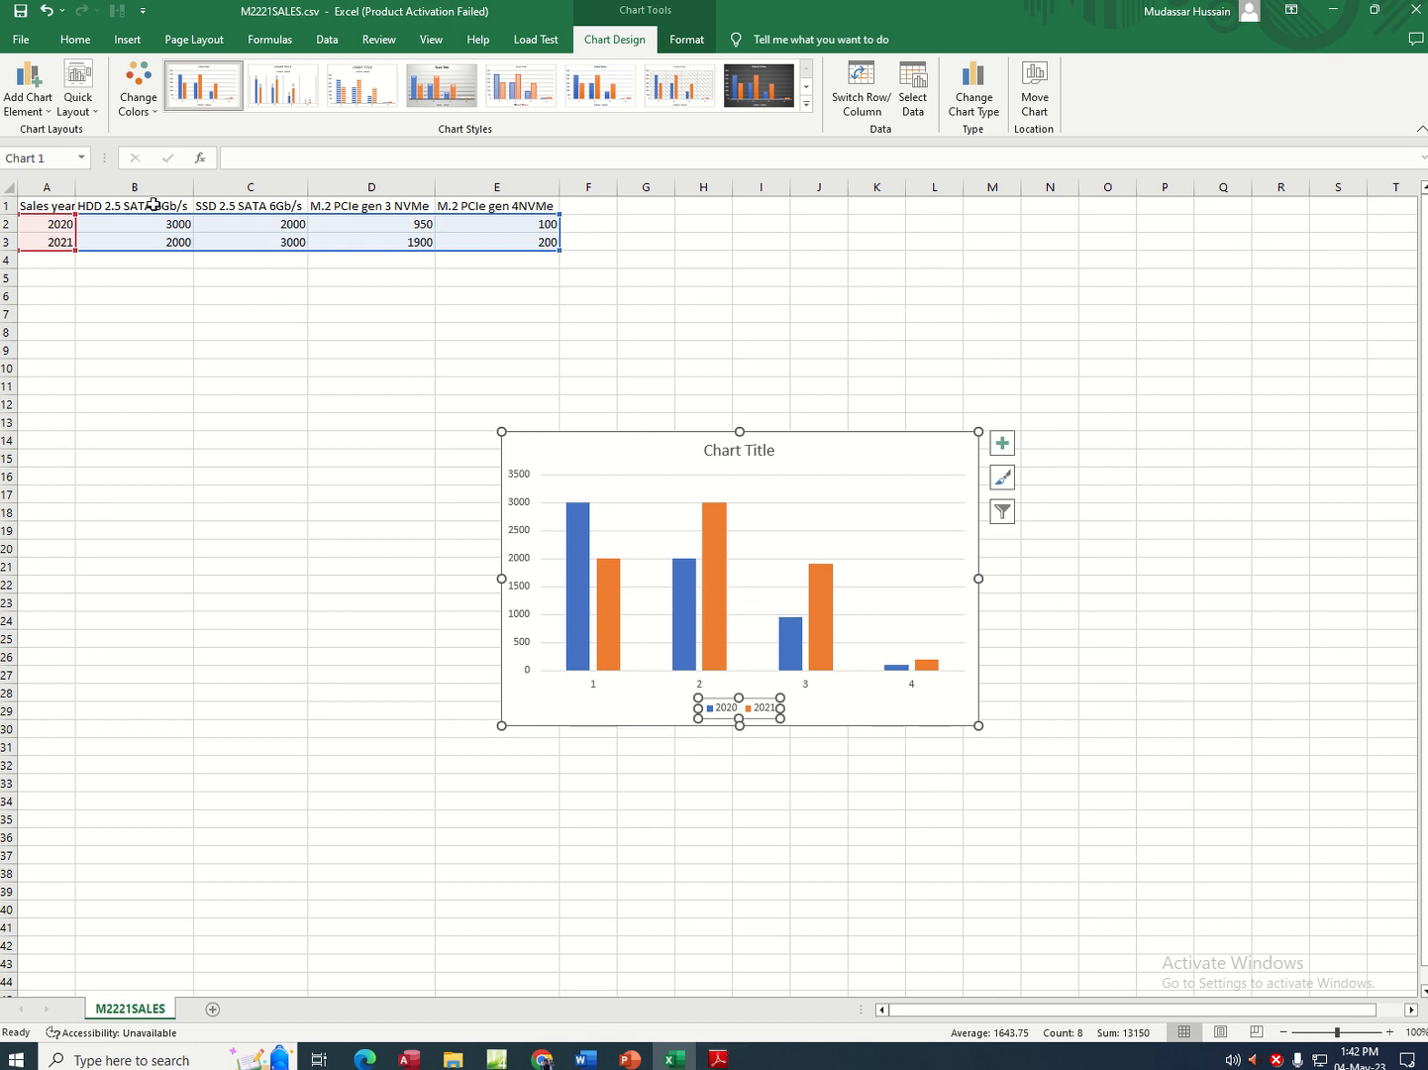
- Set the chart's horizontal axis labels to the device headings in B1:E1 and apply the data source changes
{"action": "left_click", "coordinate": [599, 681]}
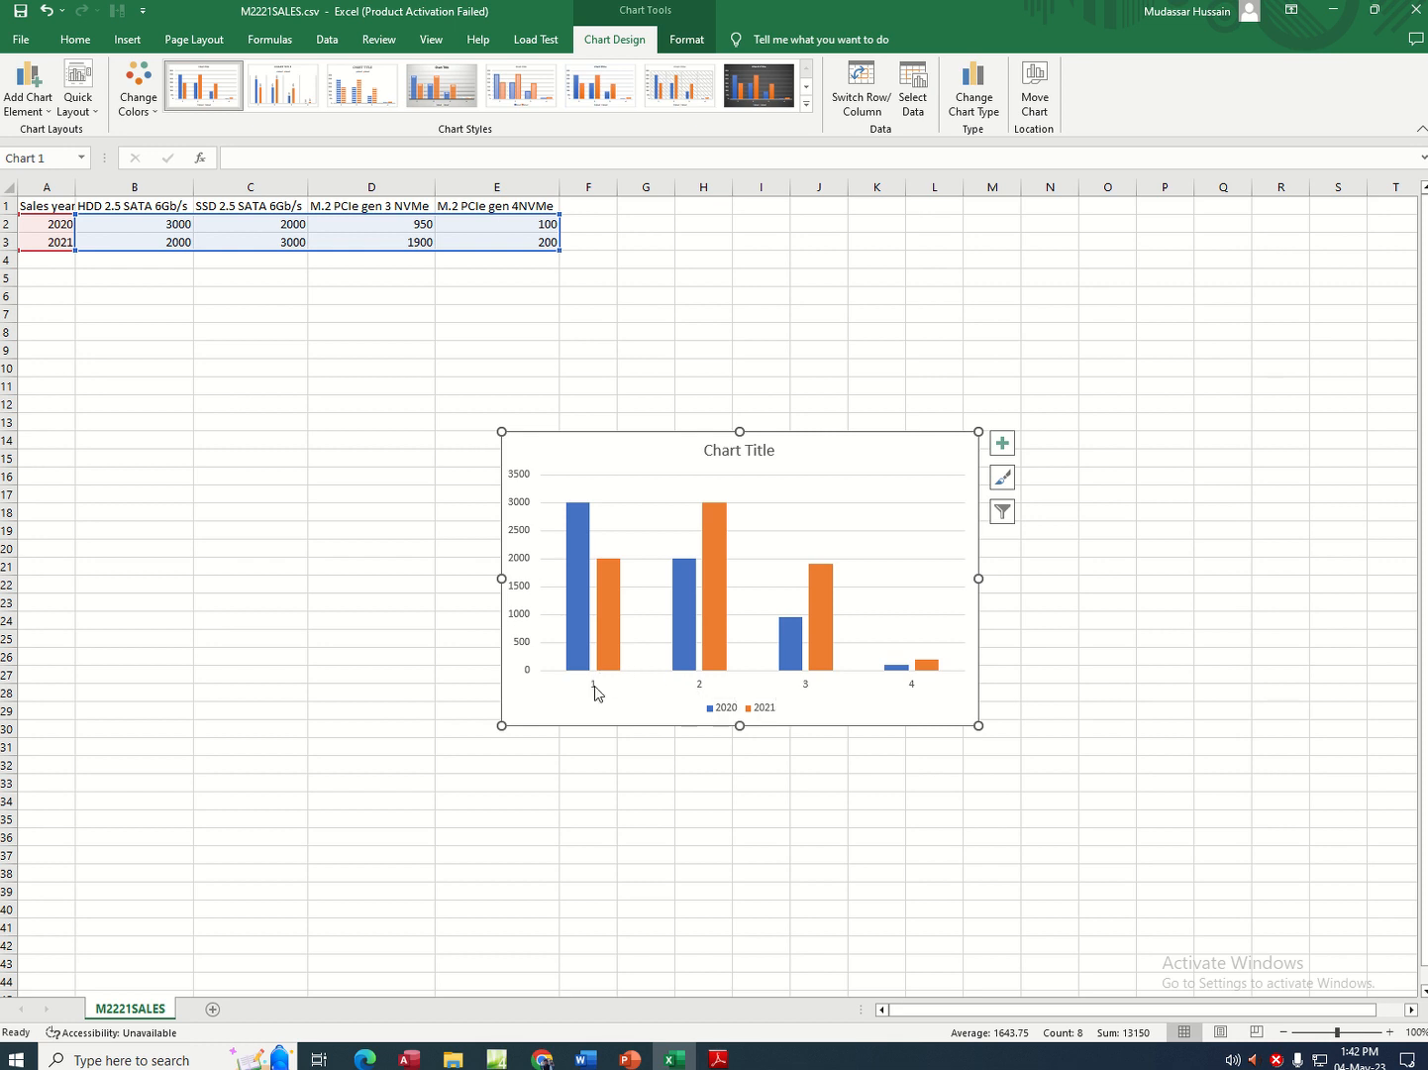
{"action": "left_click", "coordinate": [595, 686]}
{"action": "right_click", "coordinate": [600, 682]}
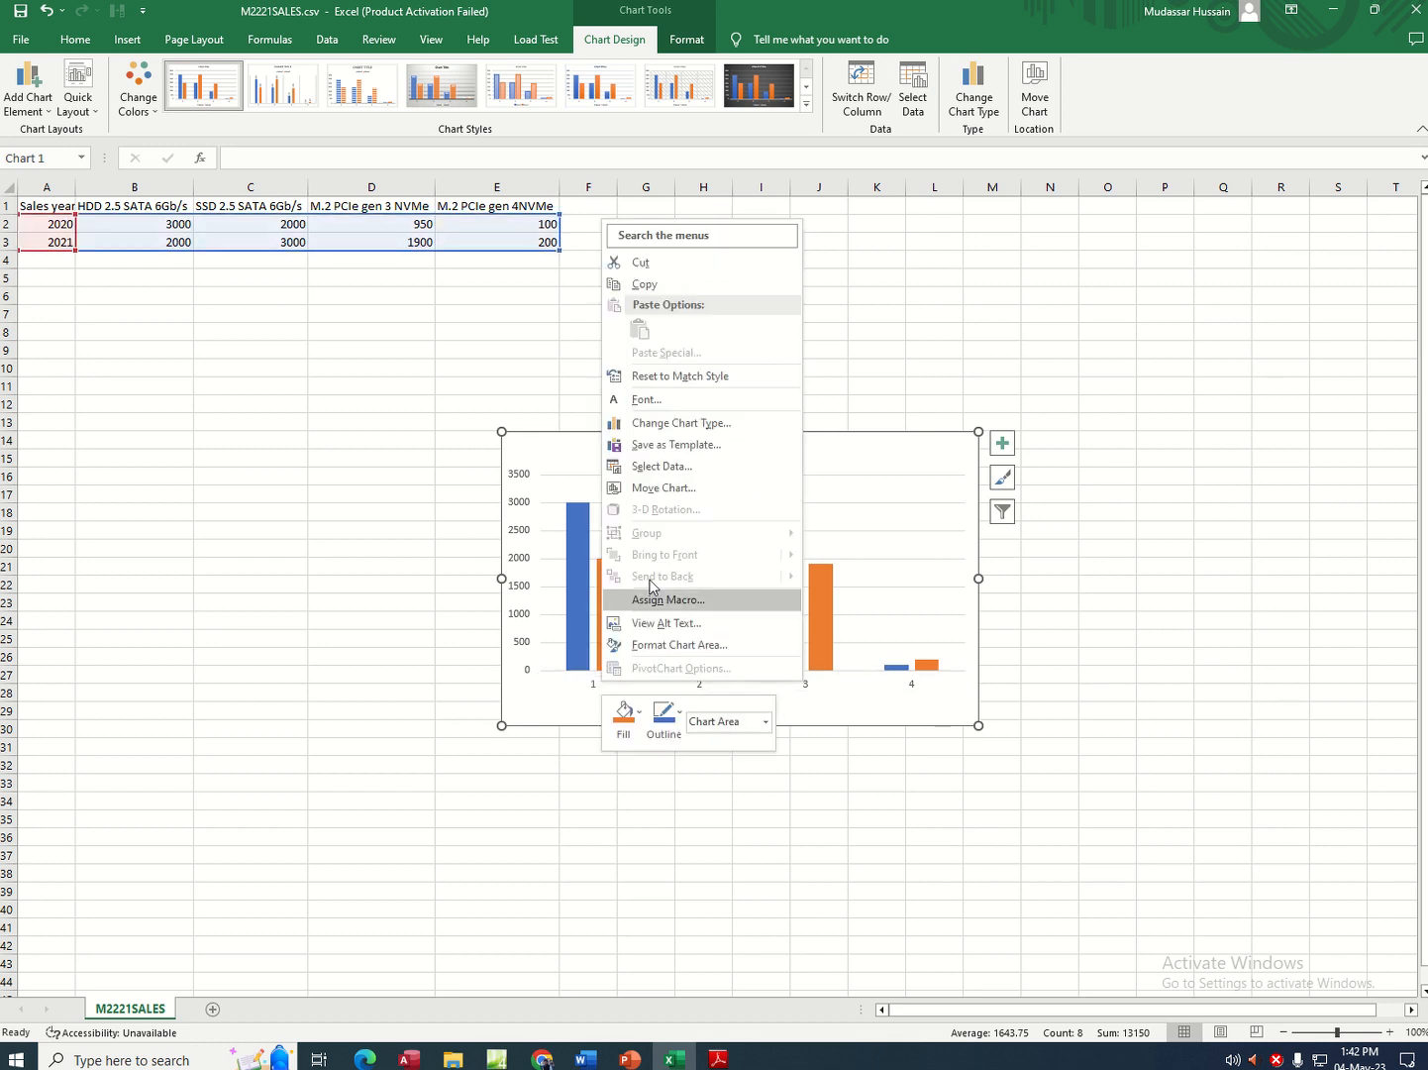
{"action": "left_click", "coordinate": [682, 466]}
{"action": "left_click", "coordinate": [789, 429]}
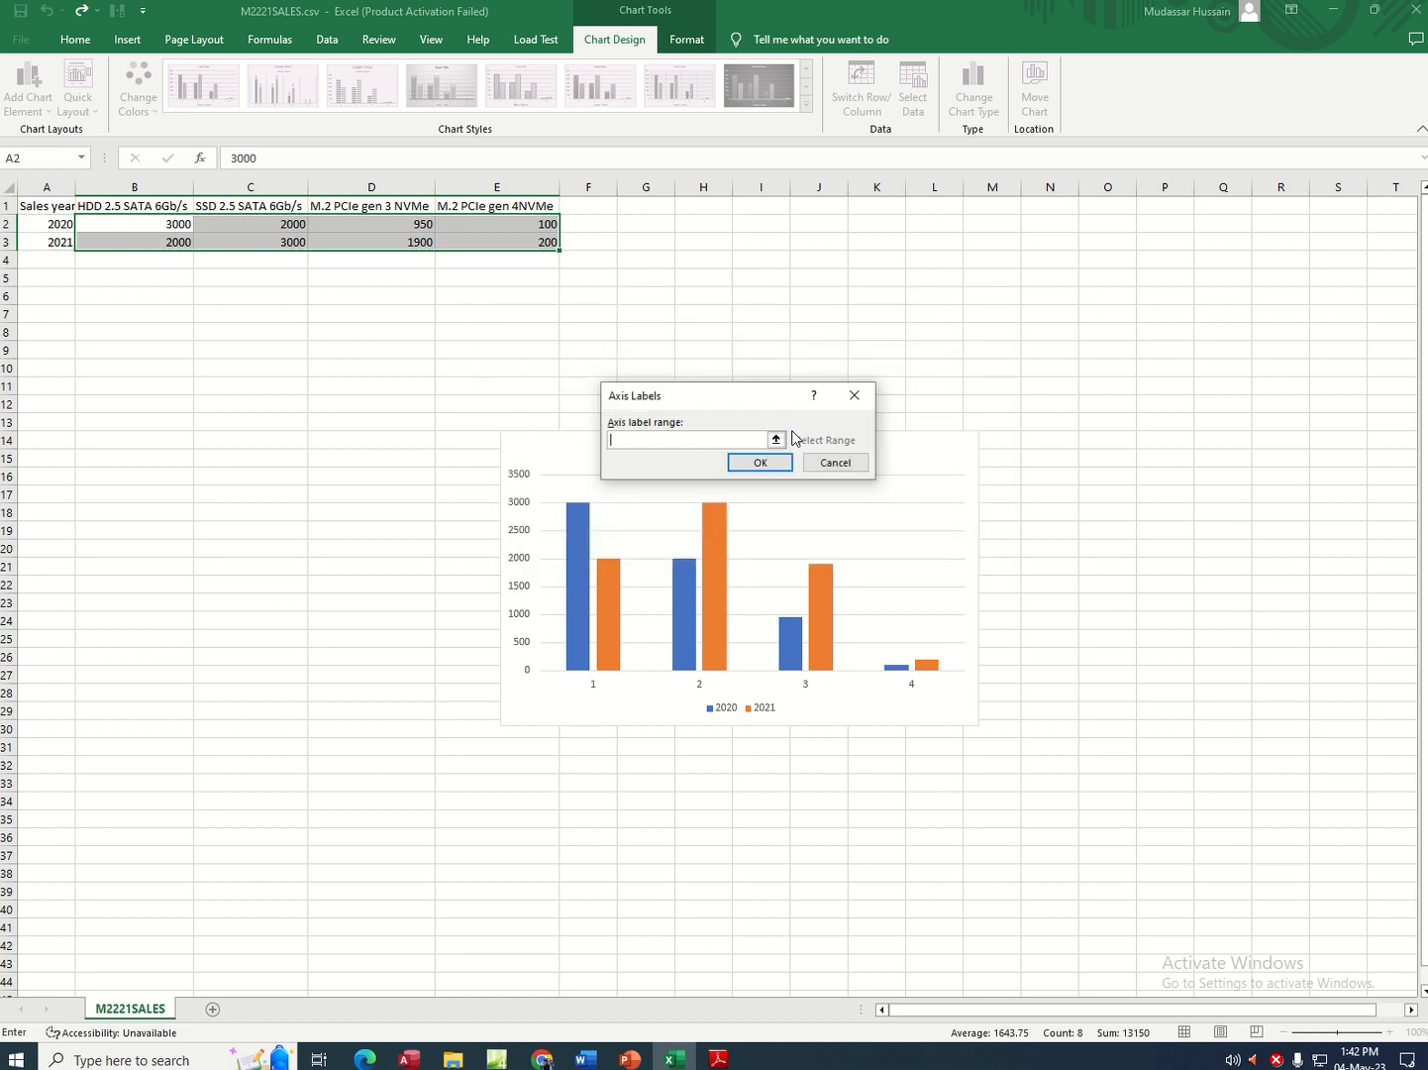
{"action": "left_click_drag", "start_coordinate": [97, 205], "coordinate": [490, 201]}
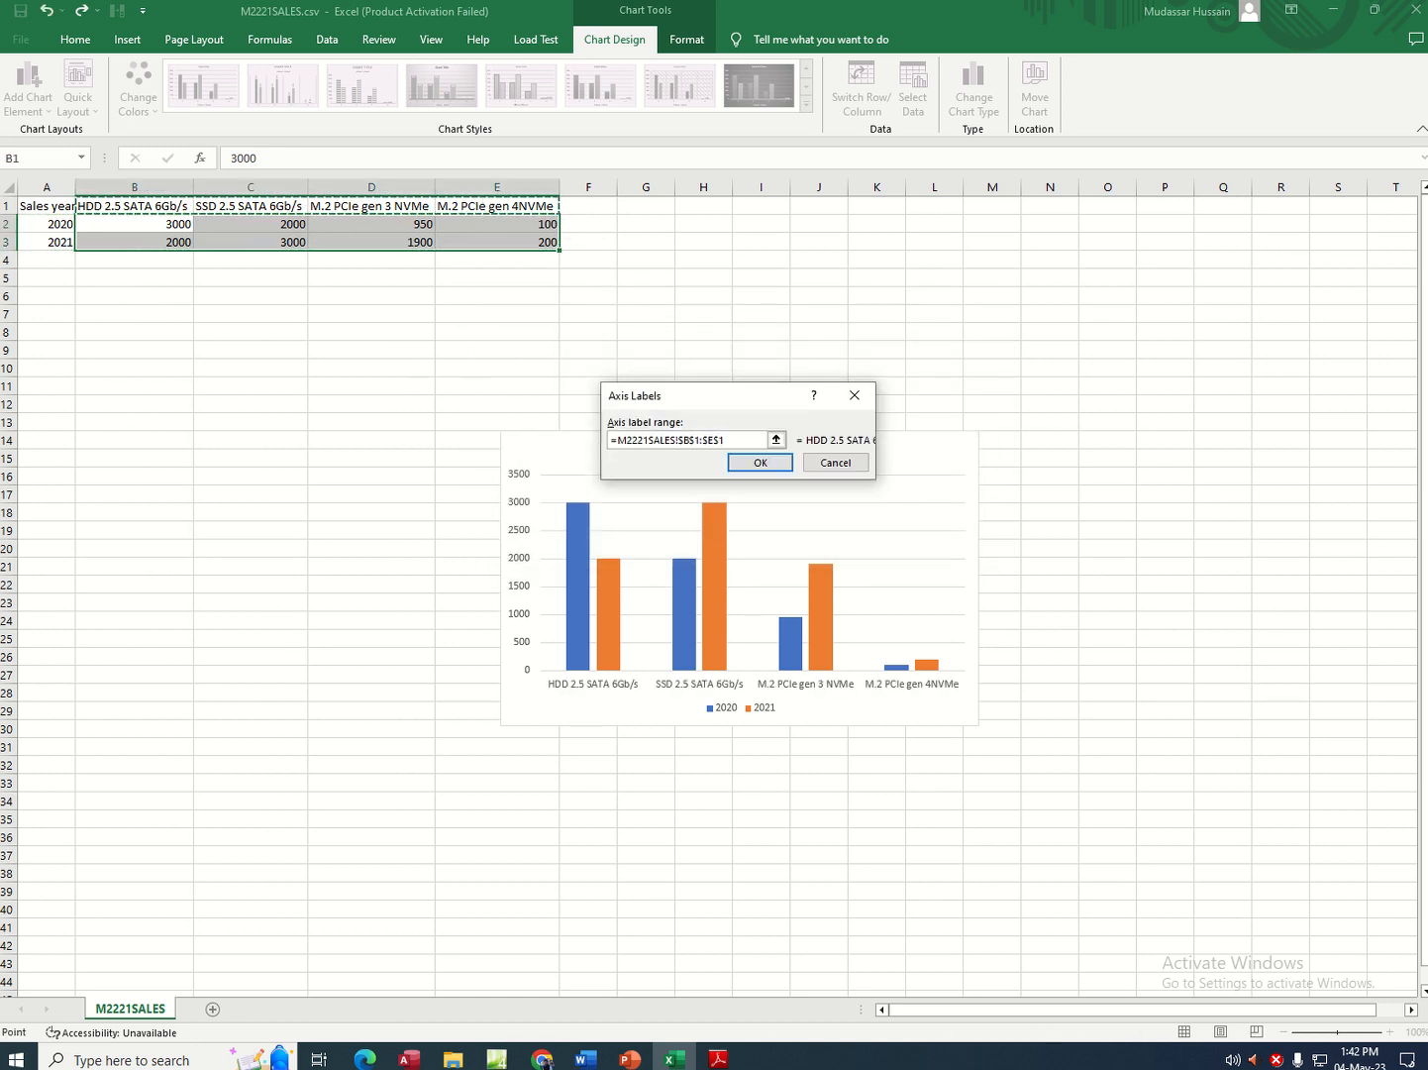
{"action": "left_click", "coordinate": [718, 1059]}
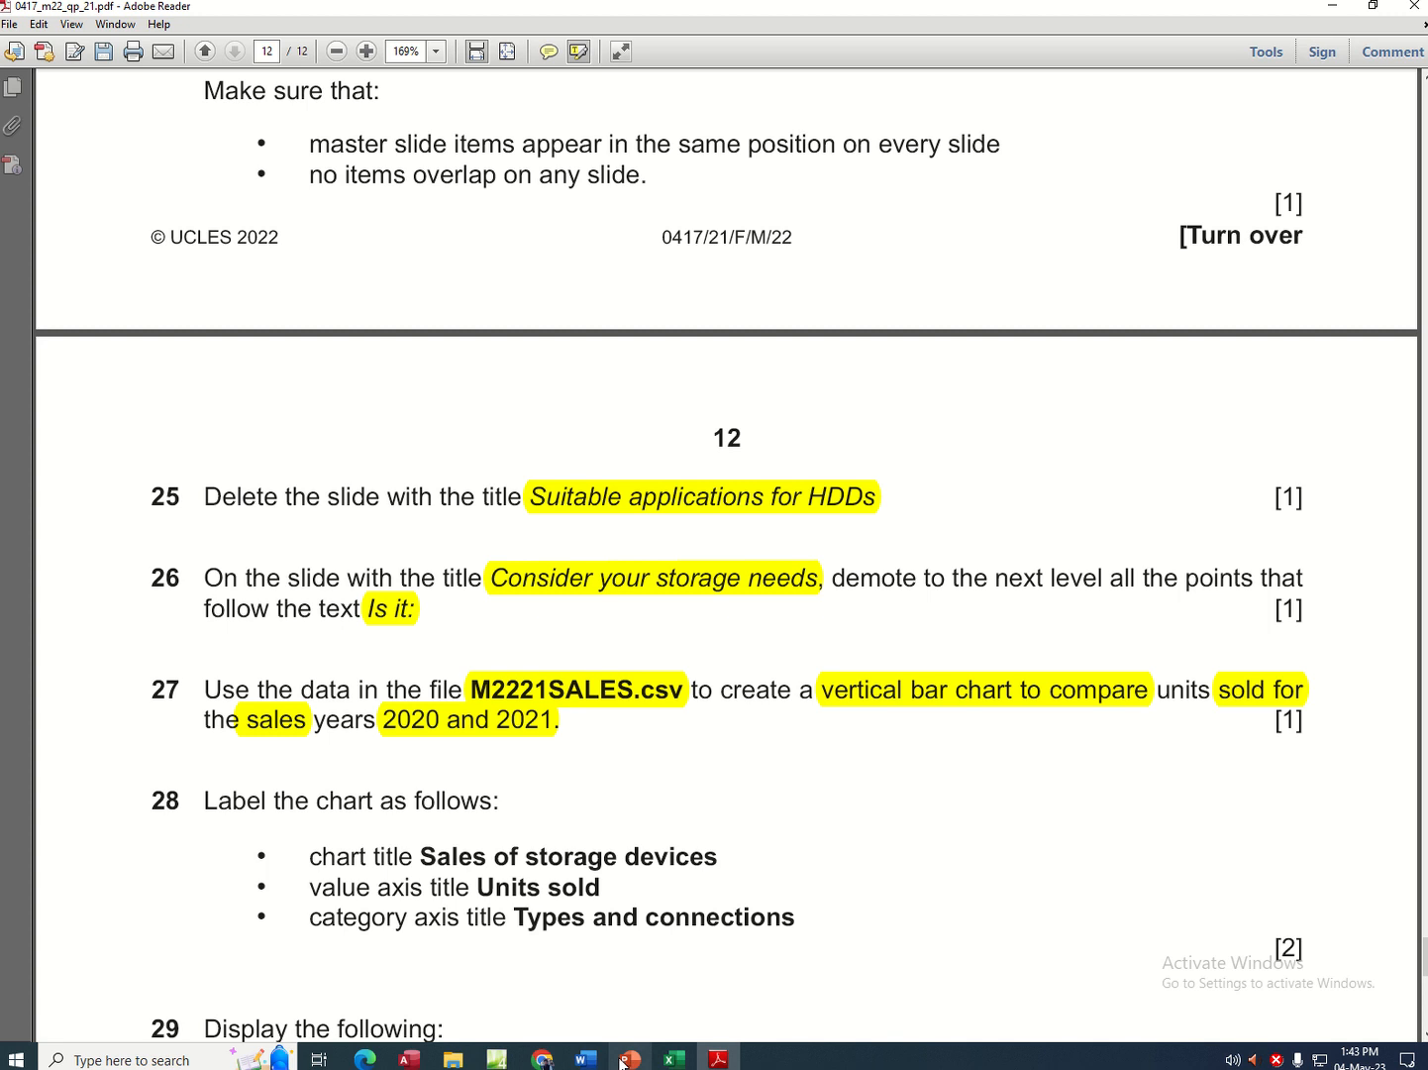
{"action": "left_click", "coordinate": [674, 1059]}
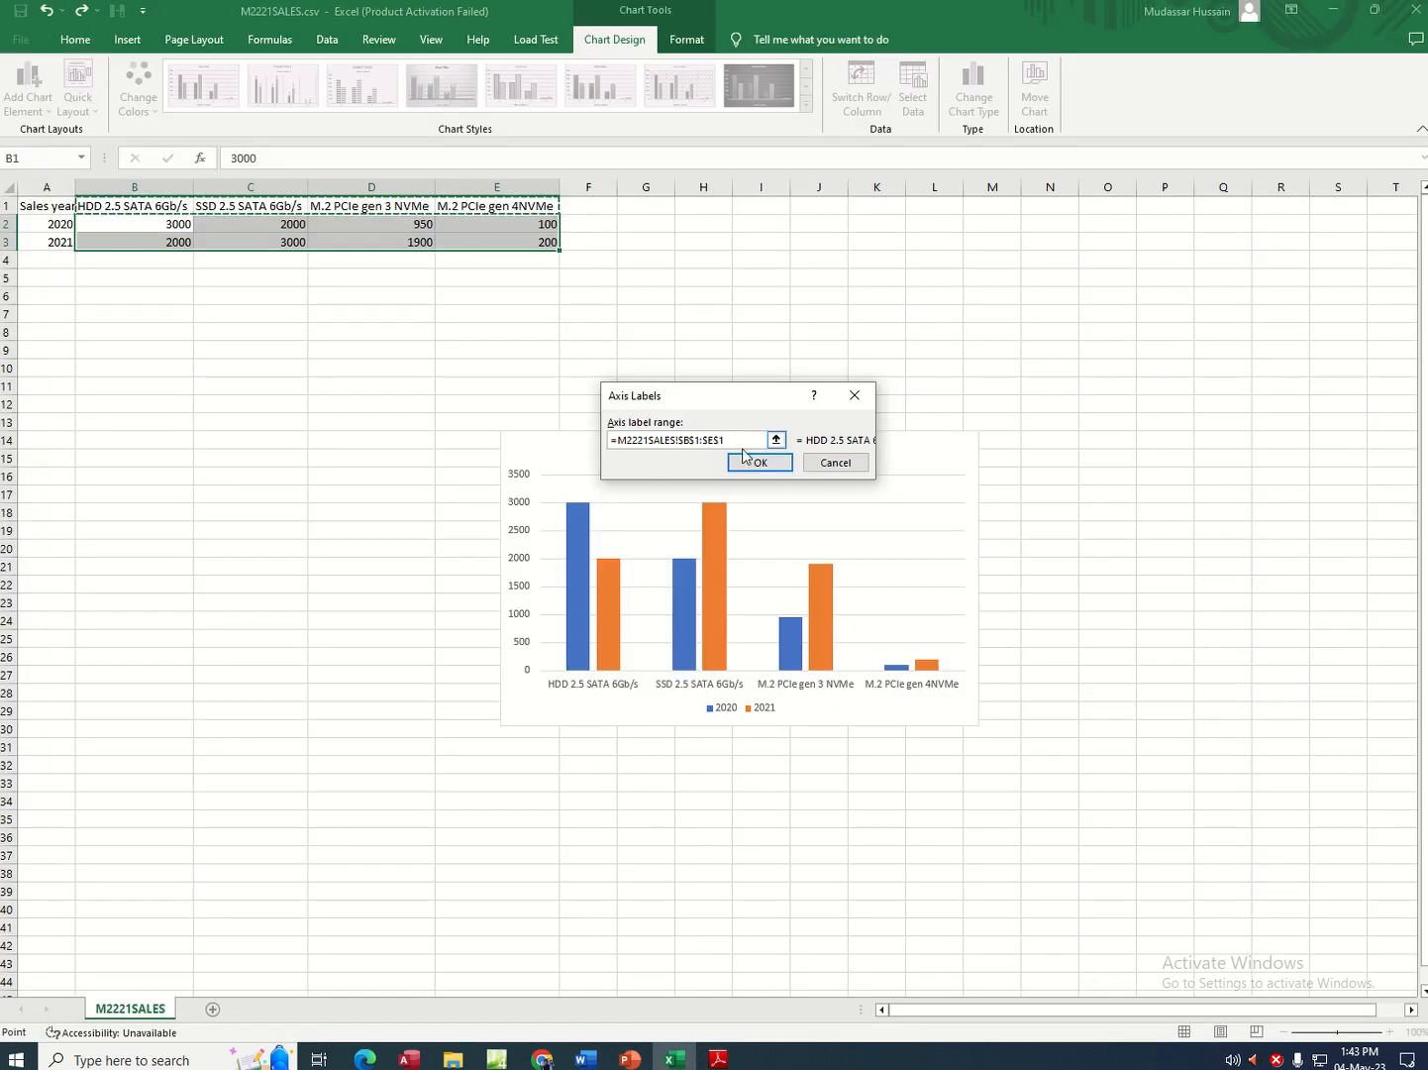
{"action": "left_click", "coordinate": [758, 465]}
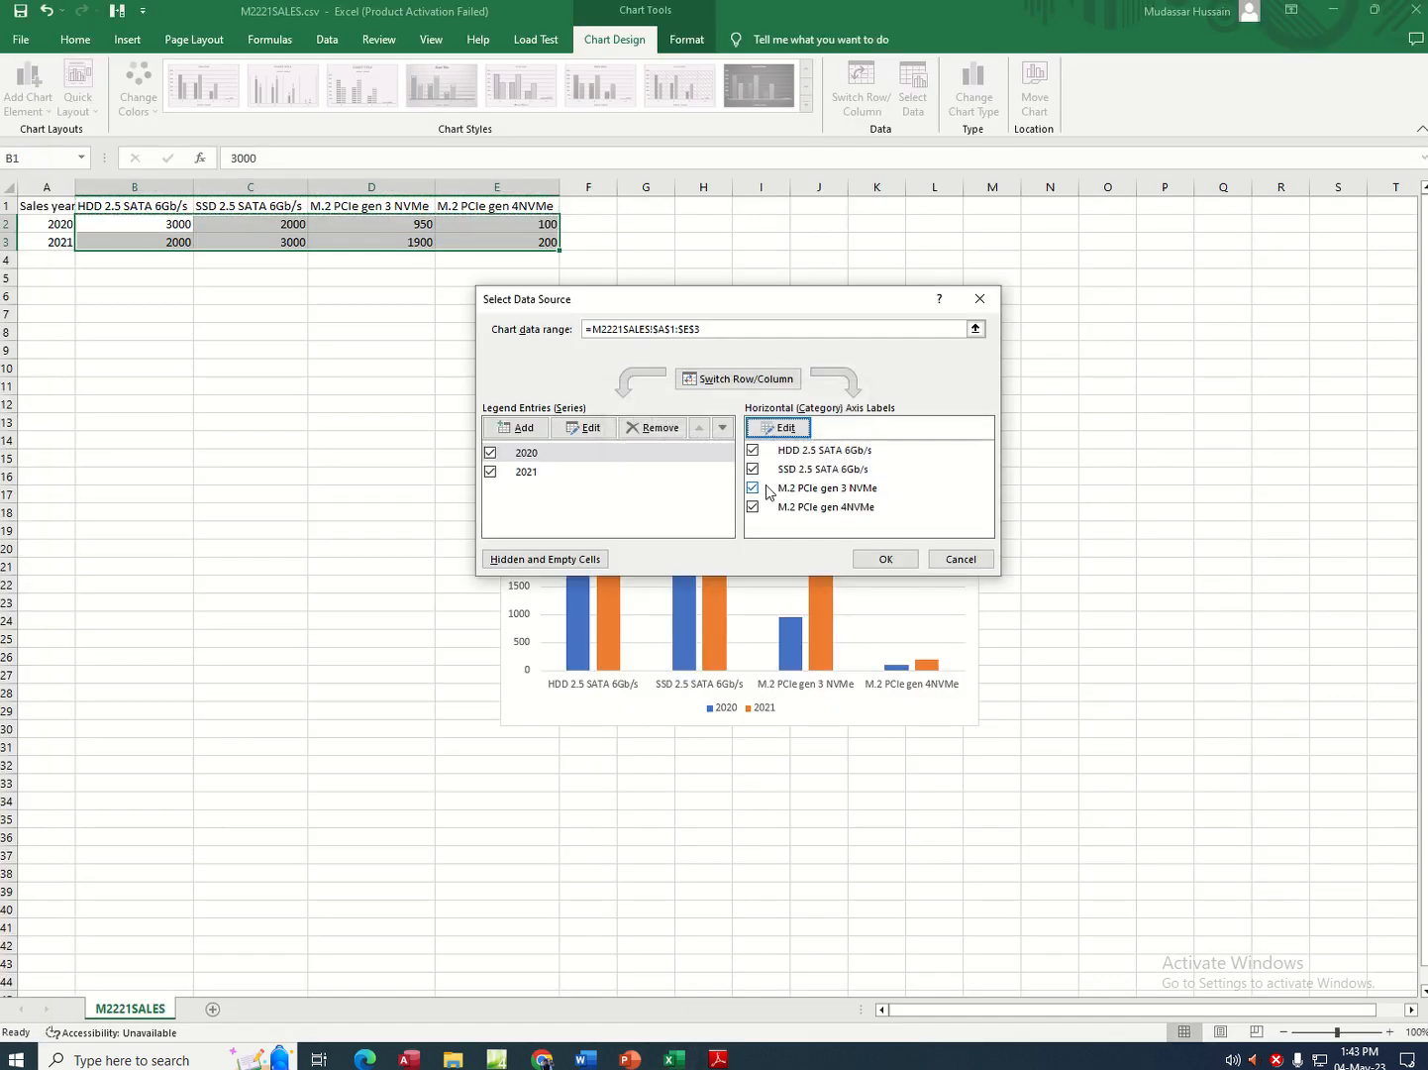
{"action": "left_click", "coordinate": [887, 560]}
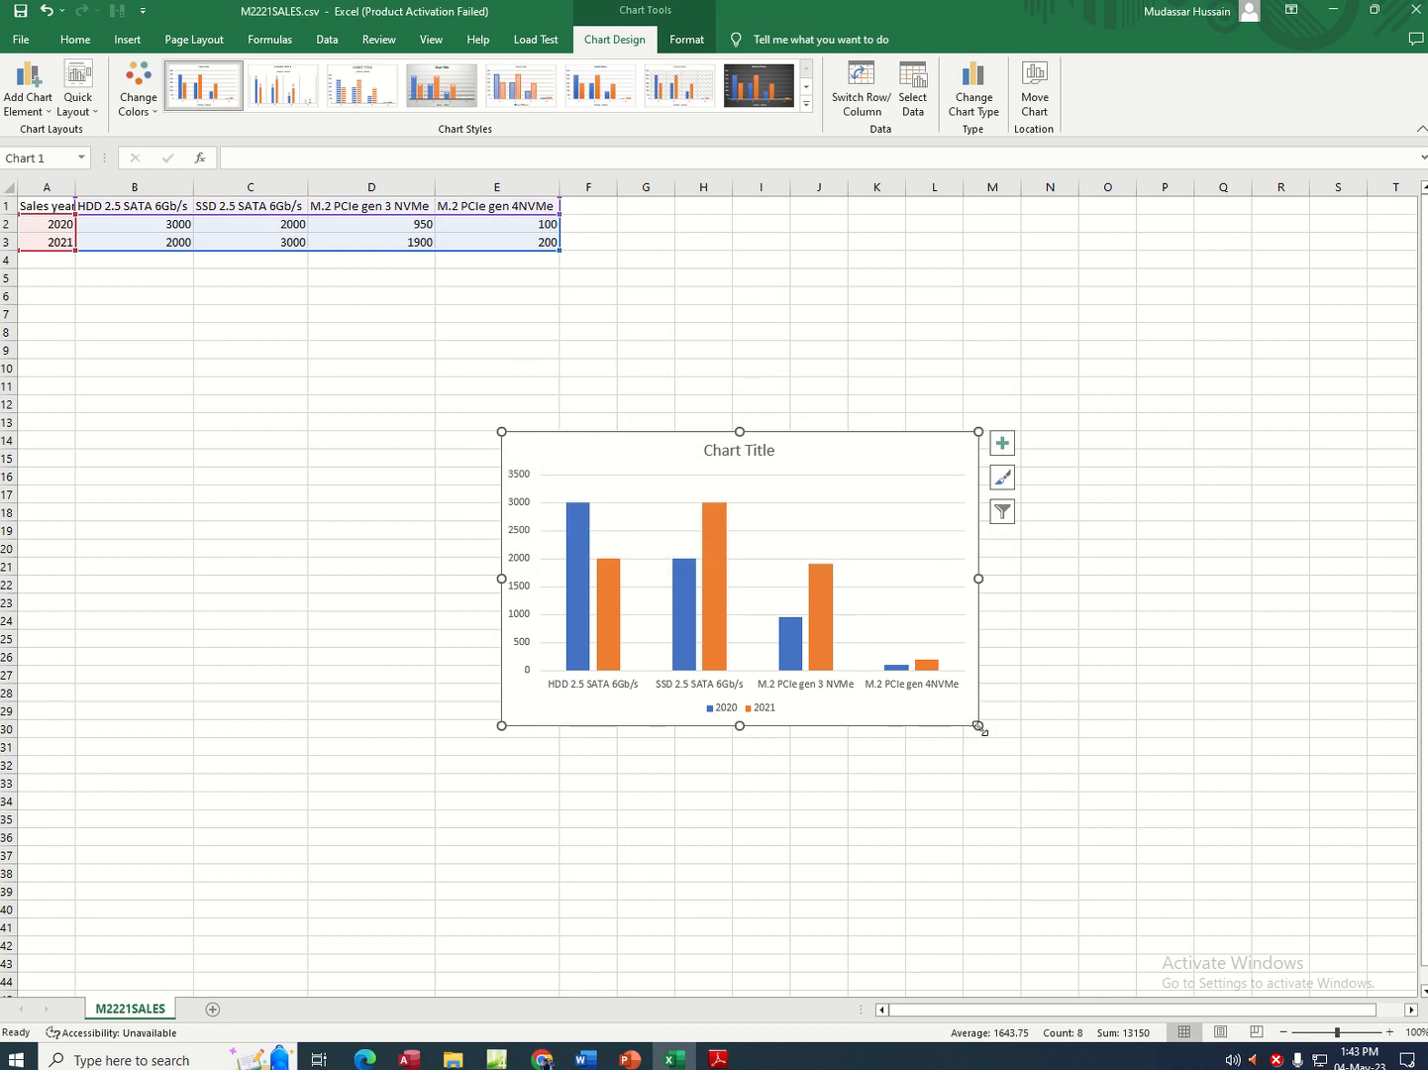
- Make the chart slightly taller, then copy the chart title text "Sales of storage devices" from question 28 in the Adobe Reader exam paper
{"action": "left_click_drag", "start_coordinate": [980, 728], "coordinate": [981, 763]}
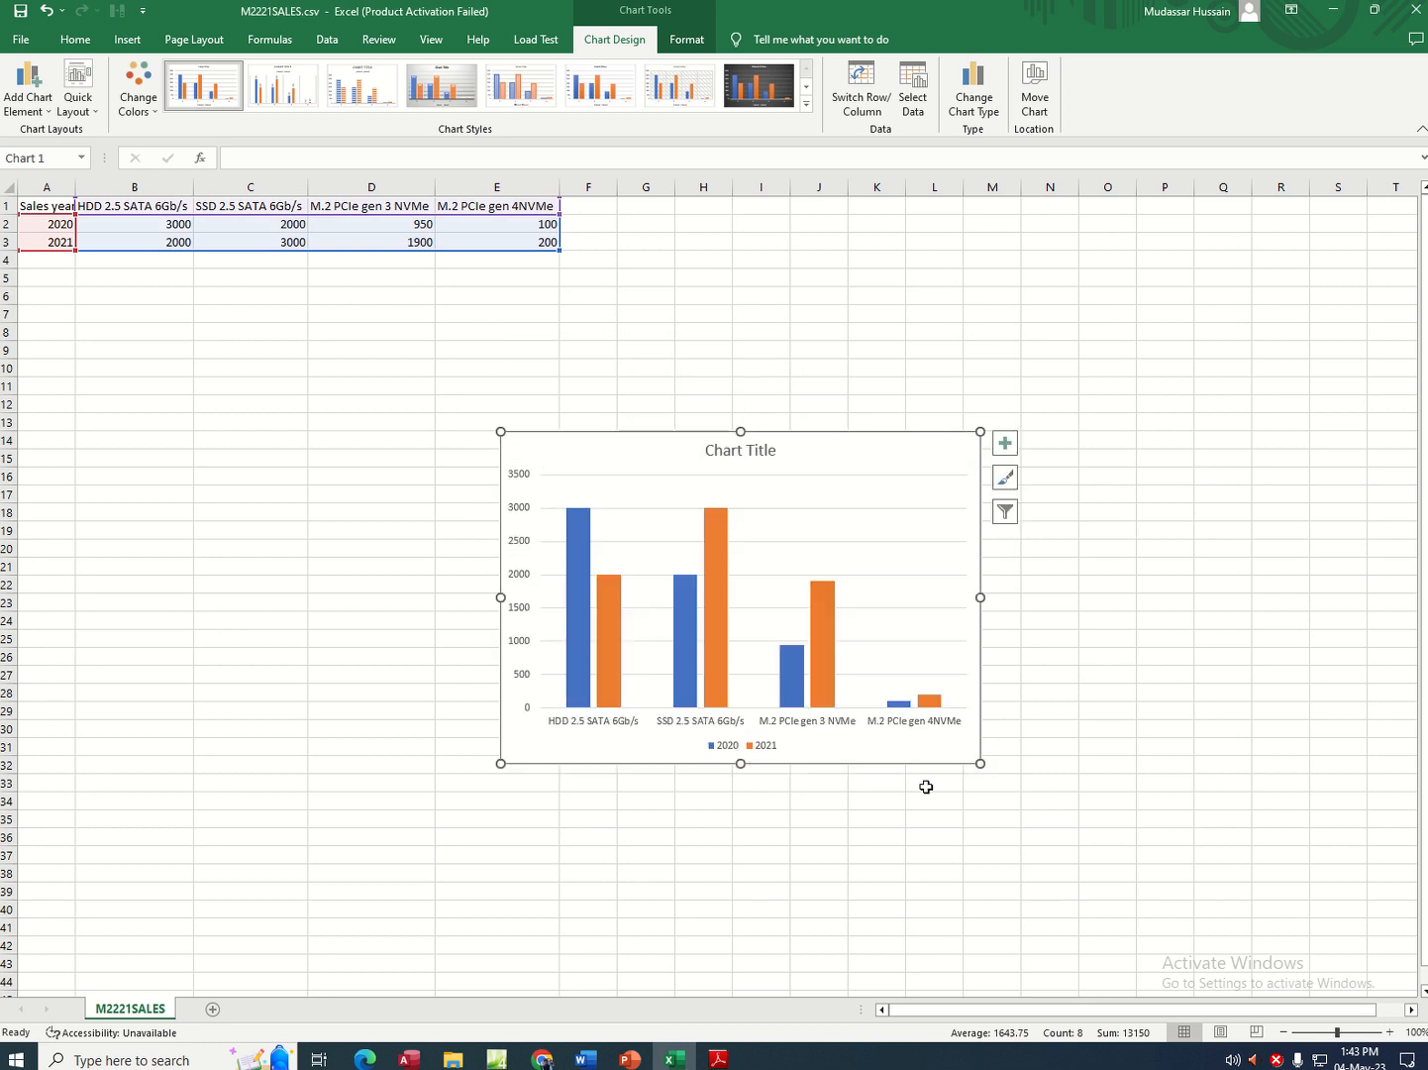
{"action": "left_click", "coordinate": [719, 1056]}
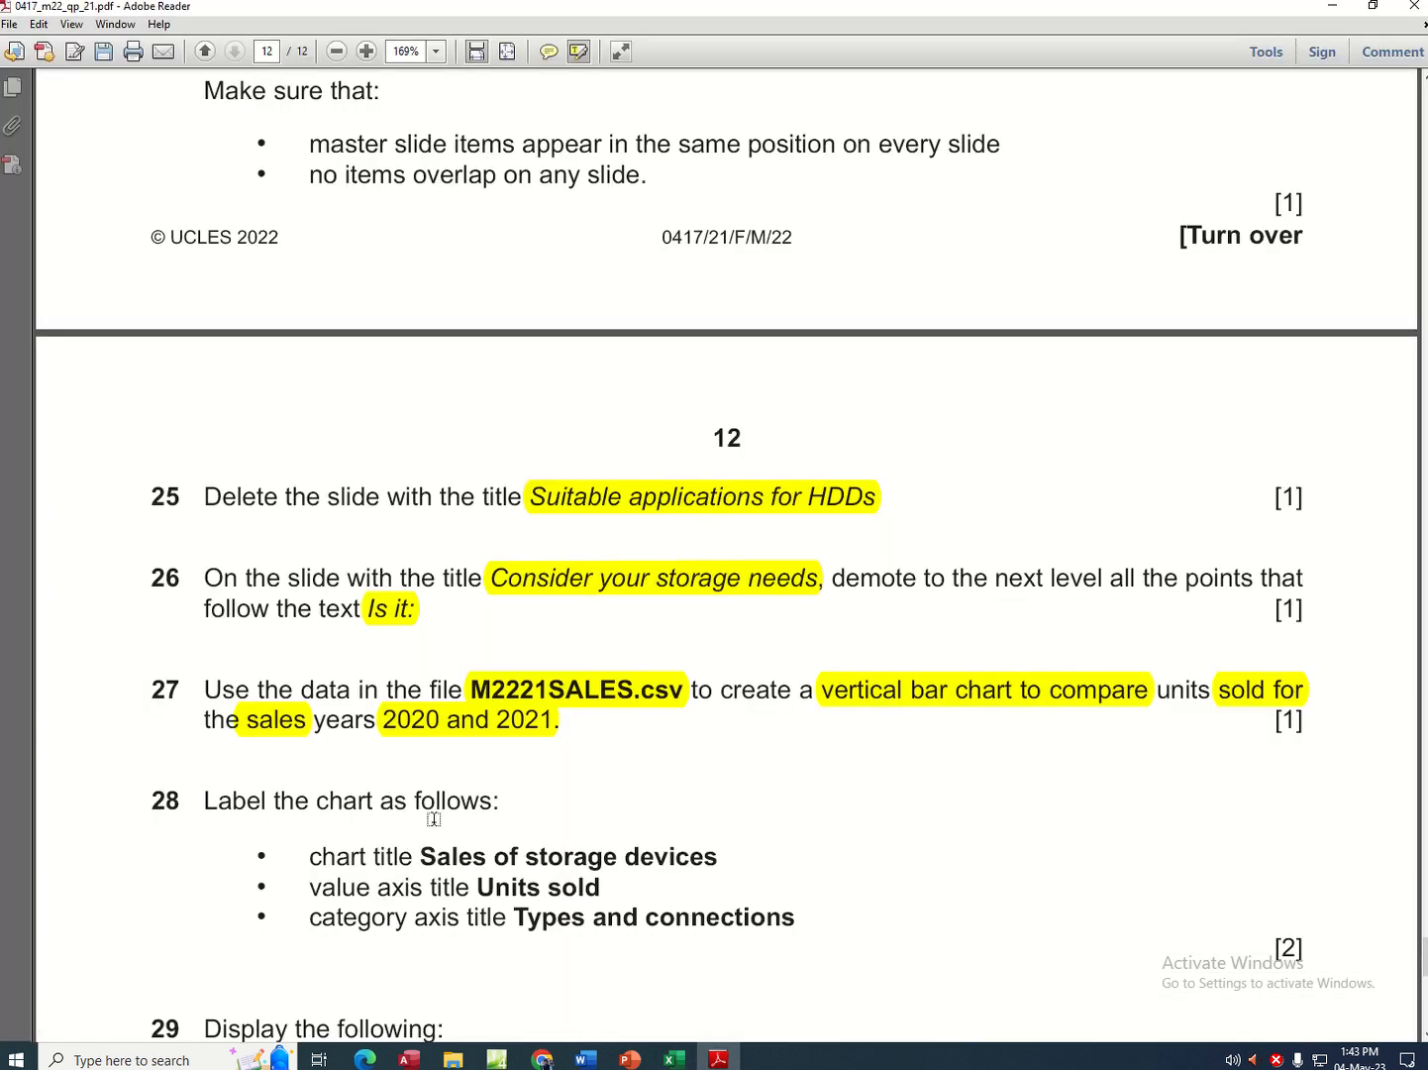
{"action": "left_click", "coordinate": [580, 52]}
{"action": "scroll", "coordinate": [456, 814], "scroll_direction": "down", "scroll_amount": 3}
{"action": "right_click", "coordinate": [469, 666]}
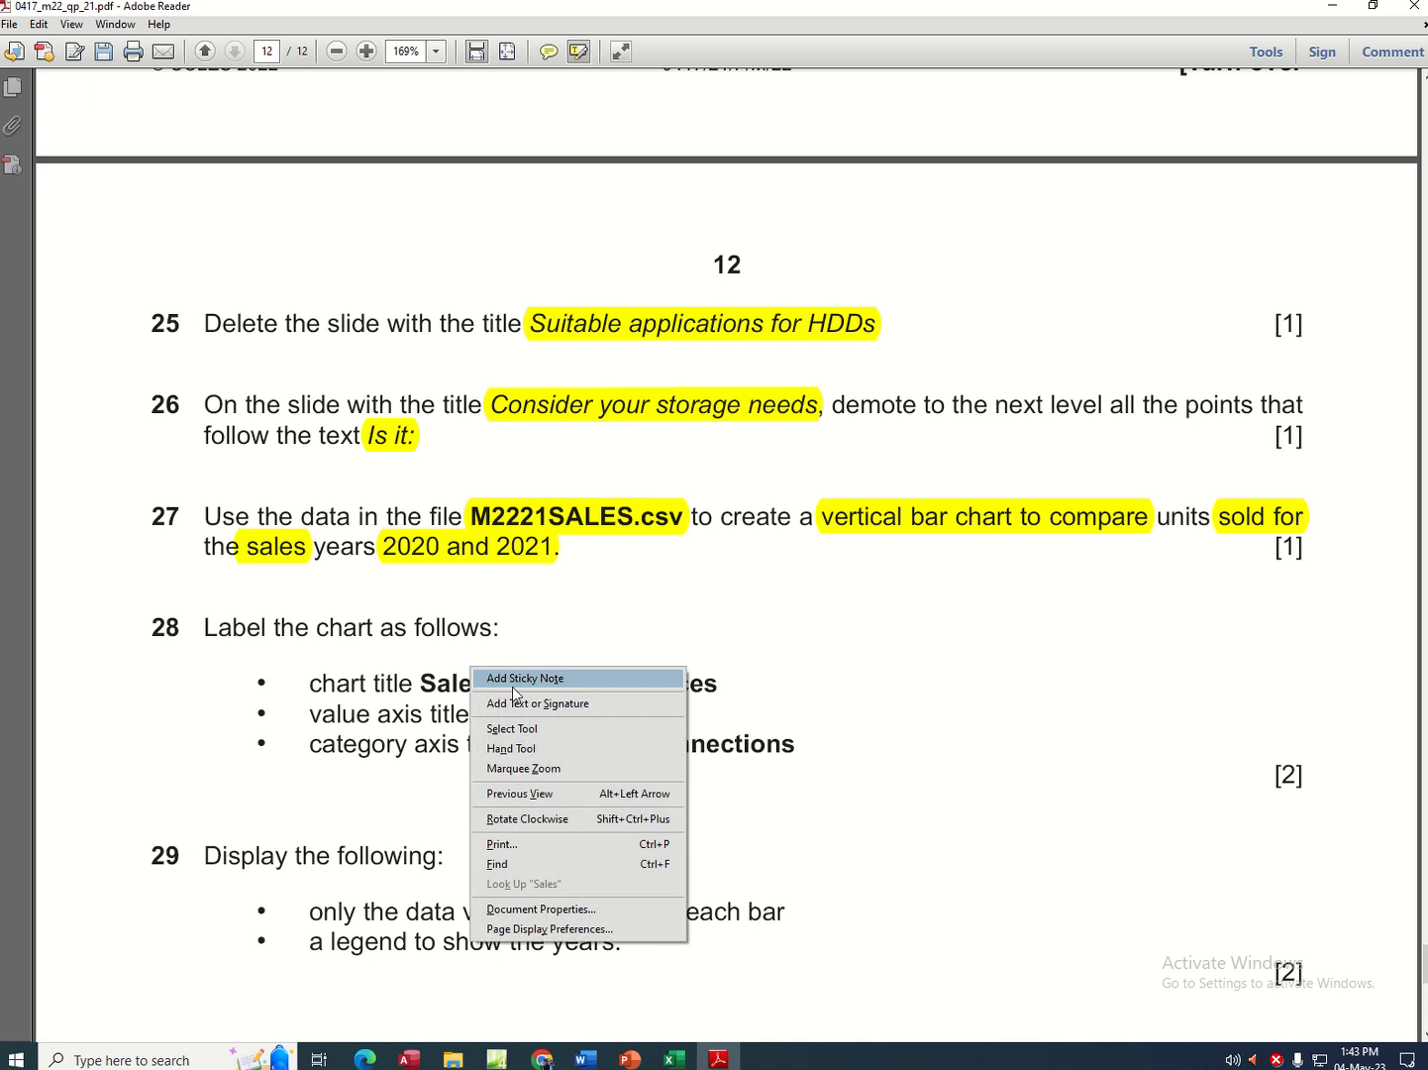
{"action": "left_click", "coordinate": [512, 727]}
{"action": "left_click_drag", "start_coordinate": [419, 682], "coordinate": [653, 683]}
{"action": "right_click", "coordinate": [672, 685]}
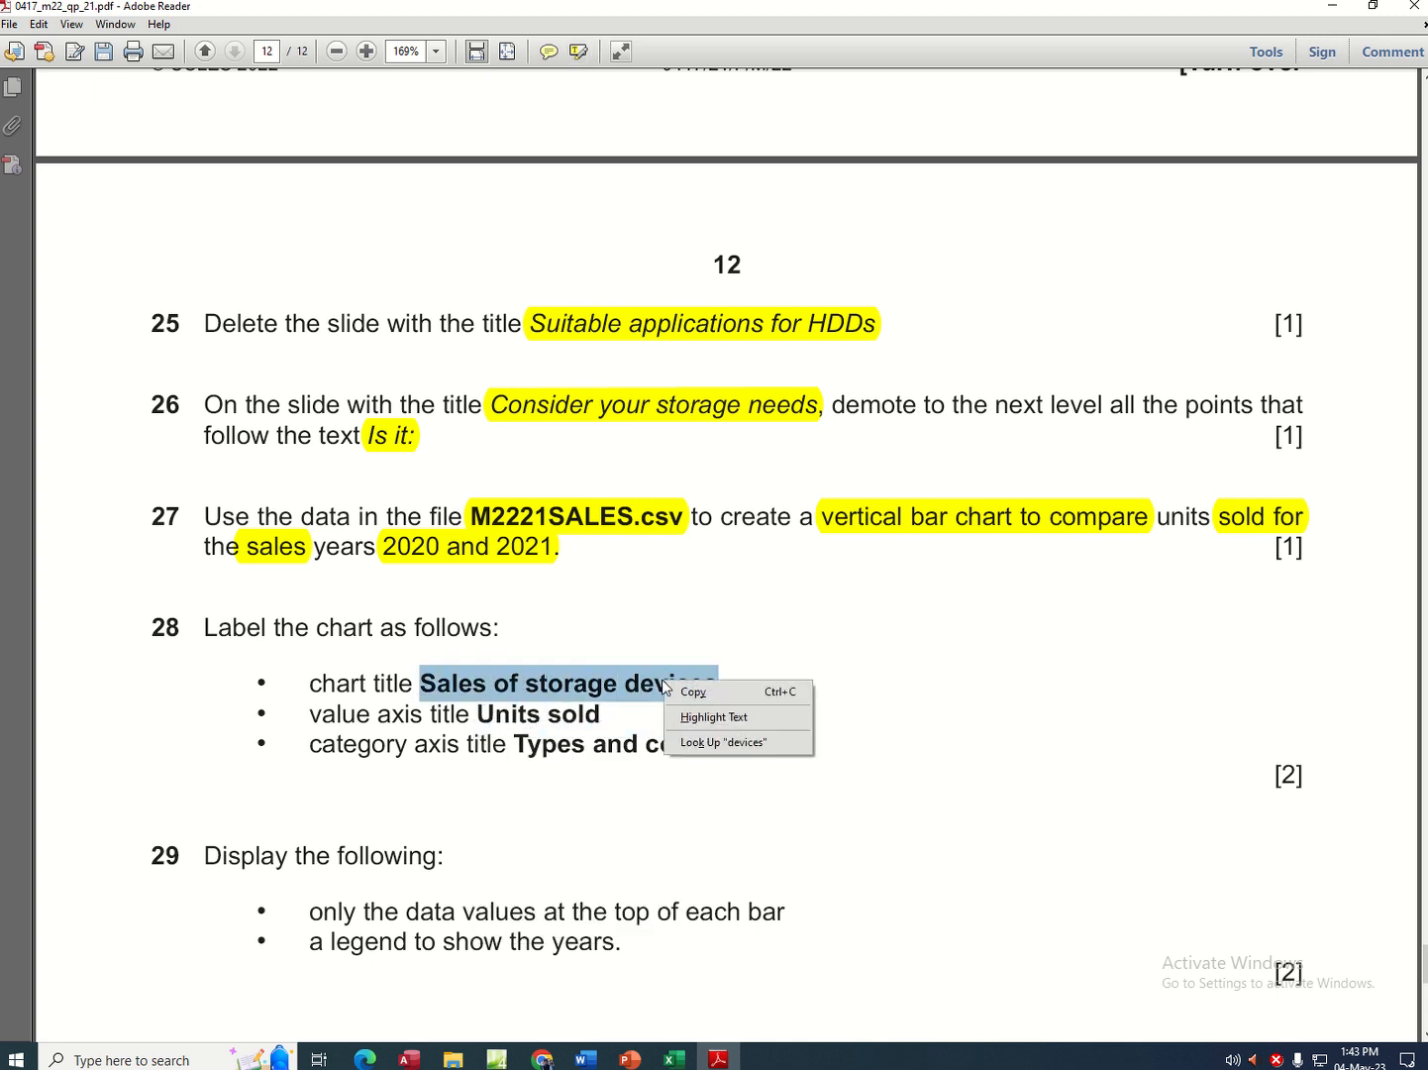
{"action": "left_click", "coordinate": [694, 690]}
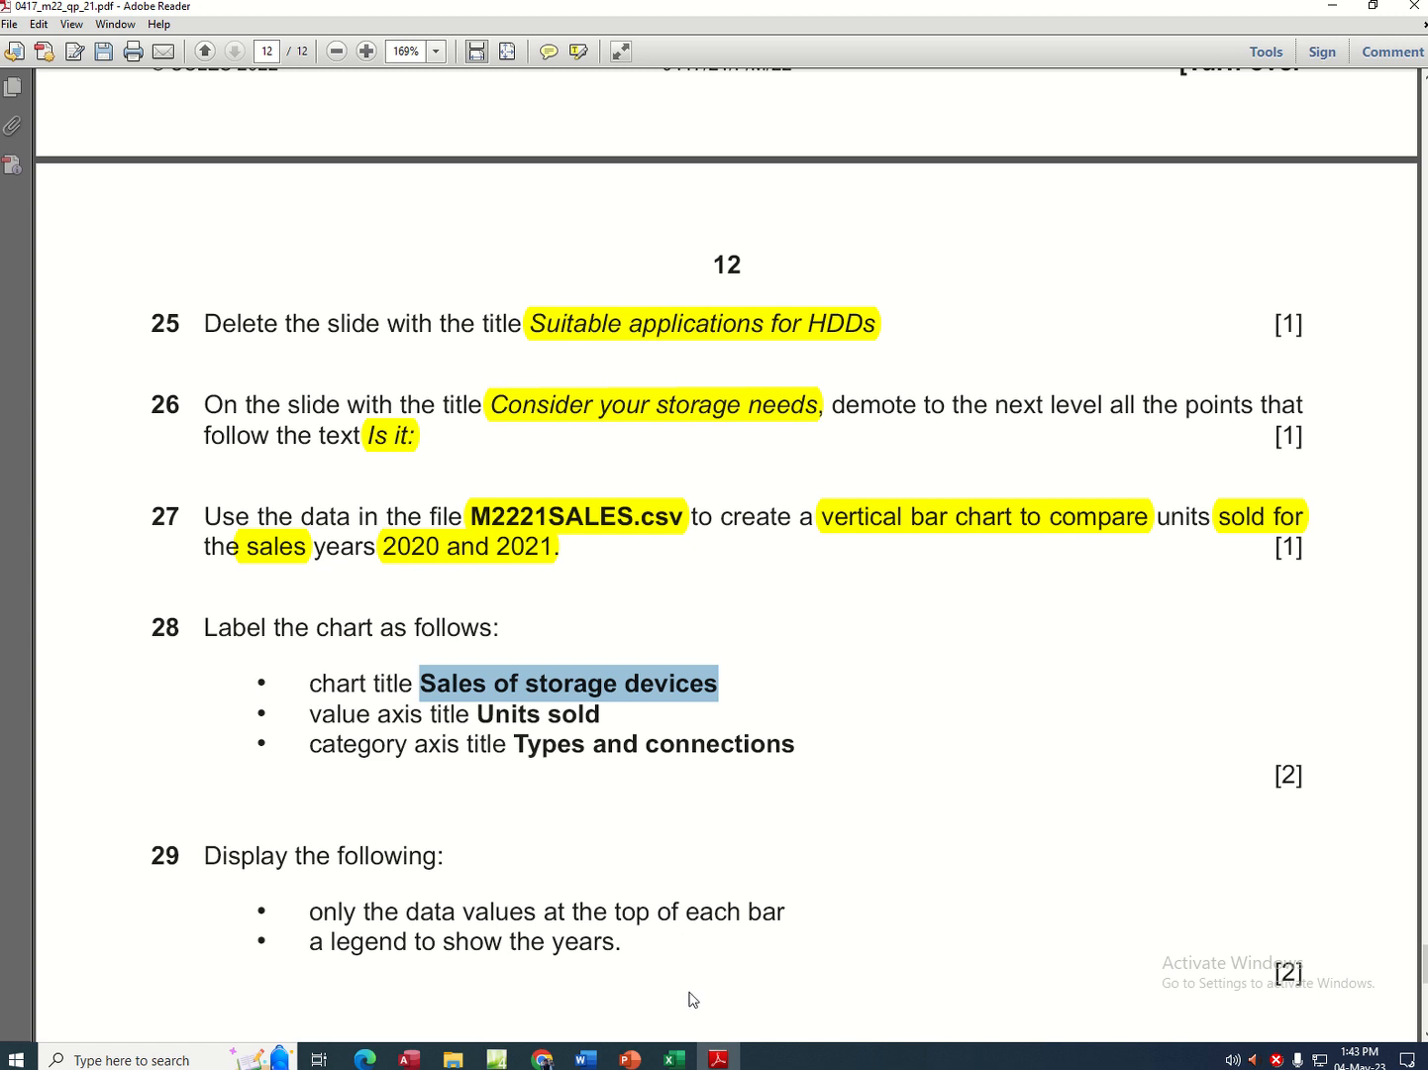
- Switch to Excel and replace the placeholder chart title with the copied text "Sales of storage devices"
{"action": "left_click", "coordinate": [689, 1055]}
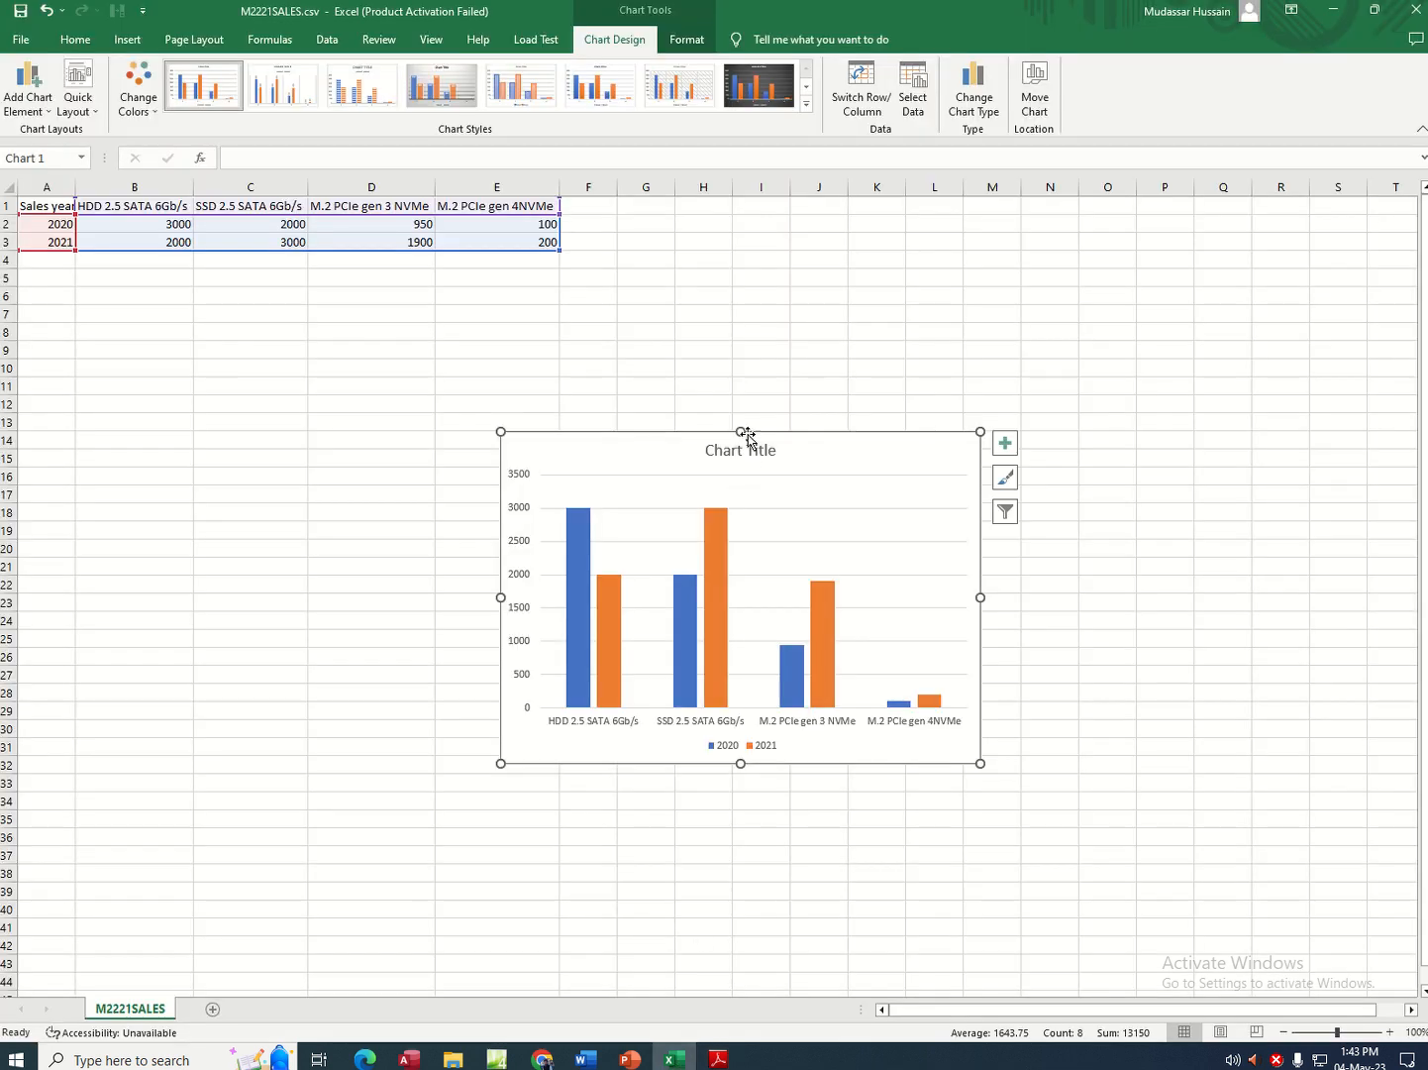
{"action": "double_click", "coordinate": [773, 451]}
{"action": "left_click_drag", "start_coordinate": [781, 451], "coordinate": [715, 462]}
{"action": "key", "text": "ctrl+v"}
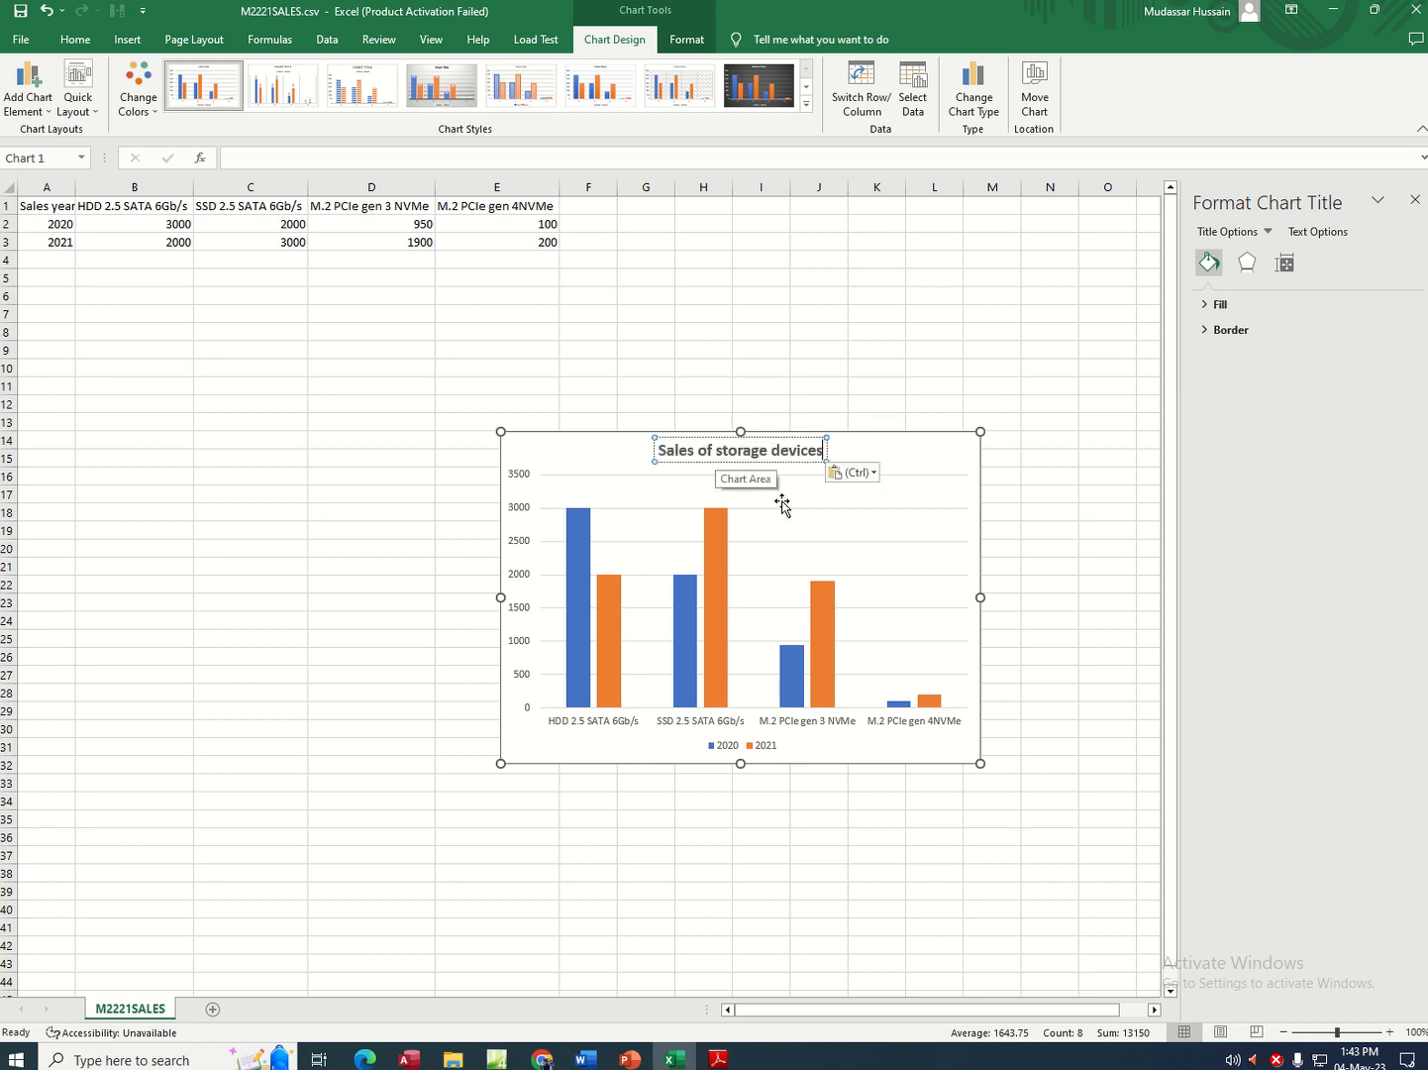
{"action": "left_click", "coordinate": [638, 456]}
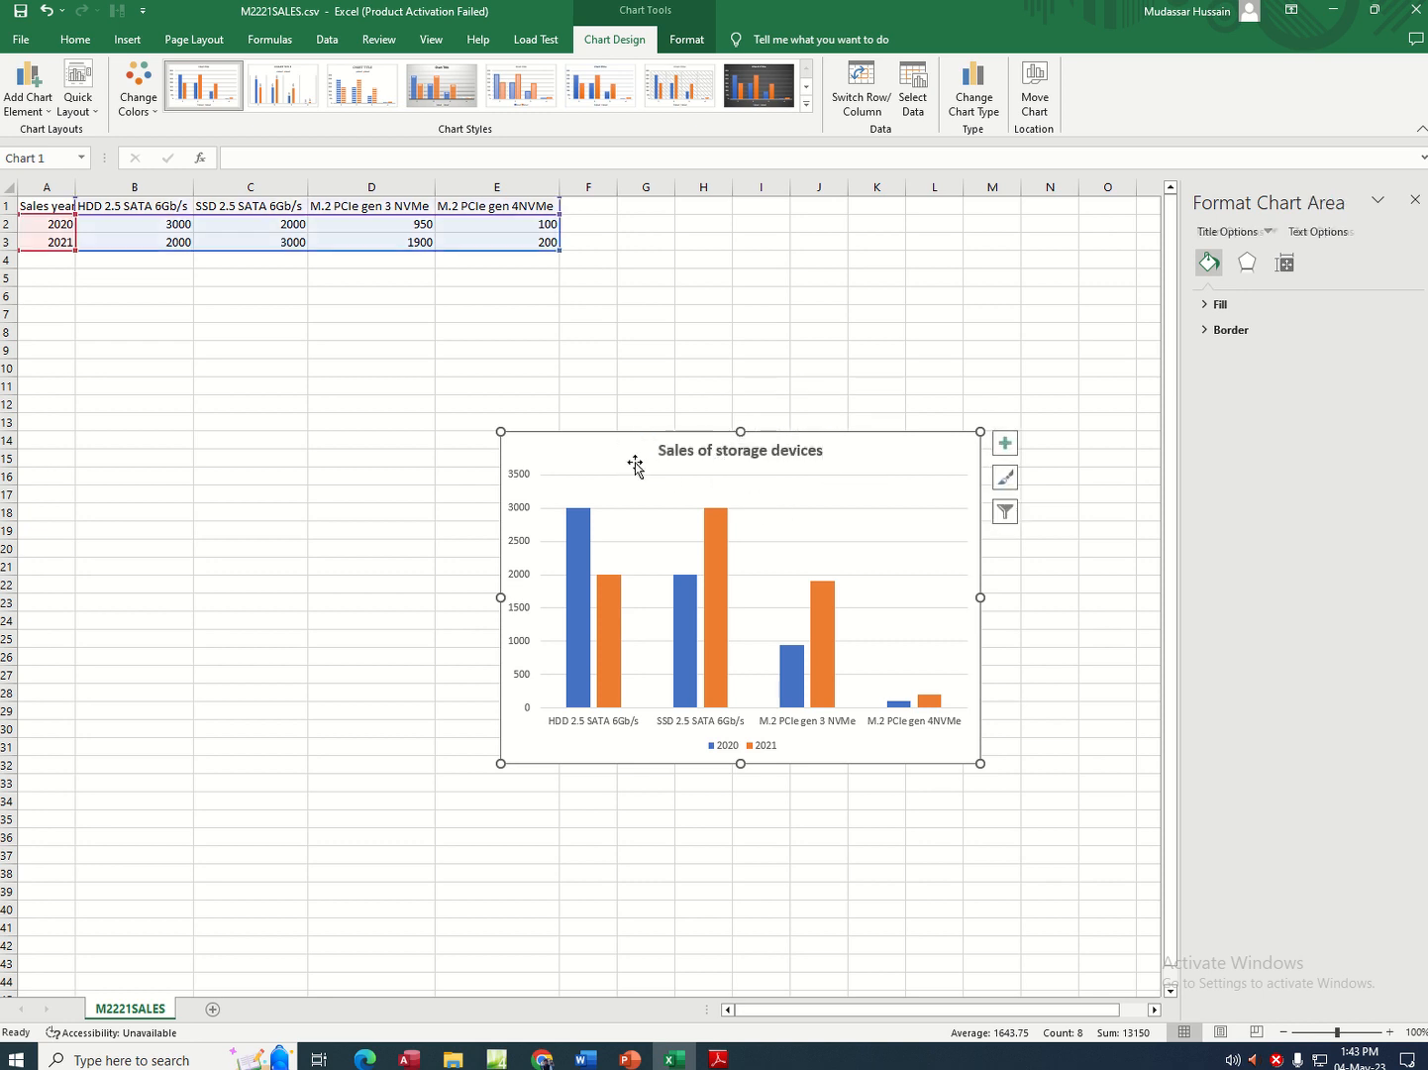
- Copy the value axis title "Units sold" from question 28 in the Adobe Reader exam paper and return to Excel
{"action": "left_click", "coordinate": [718, 1060]}
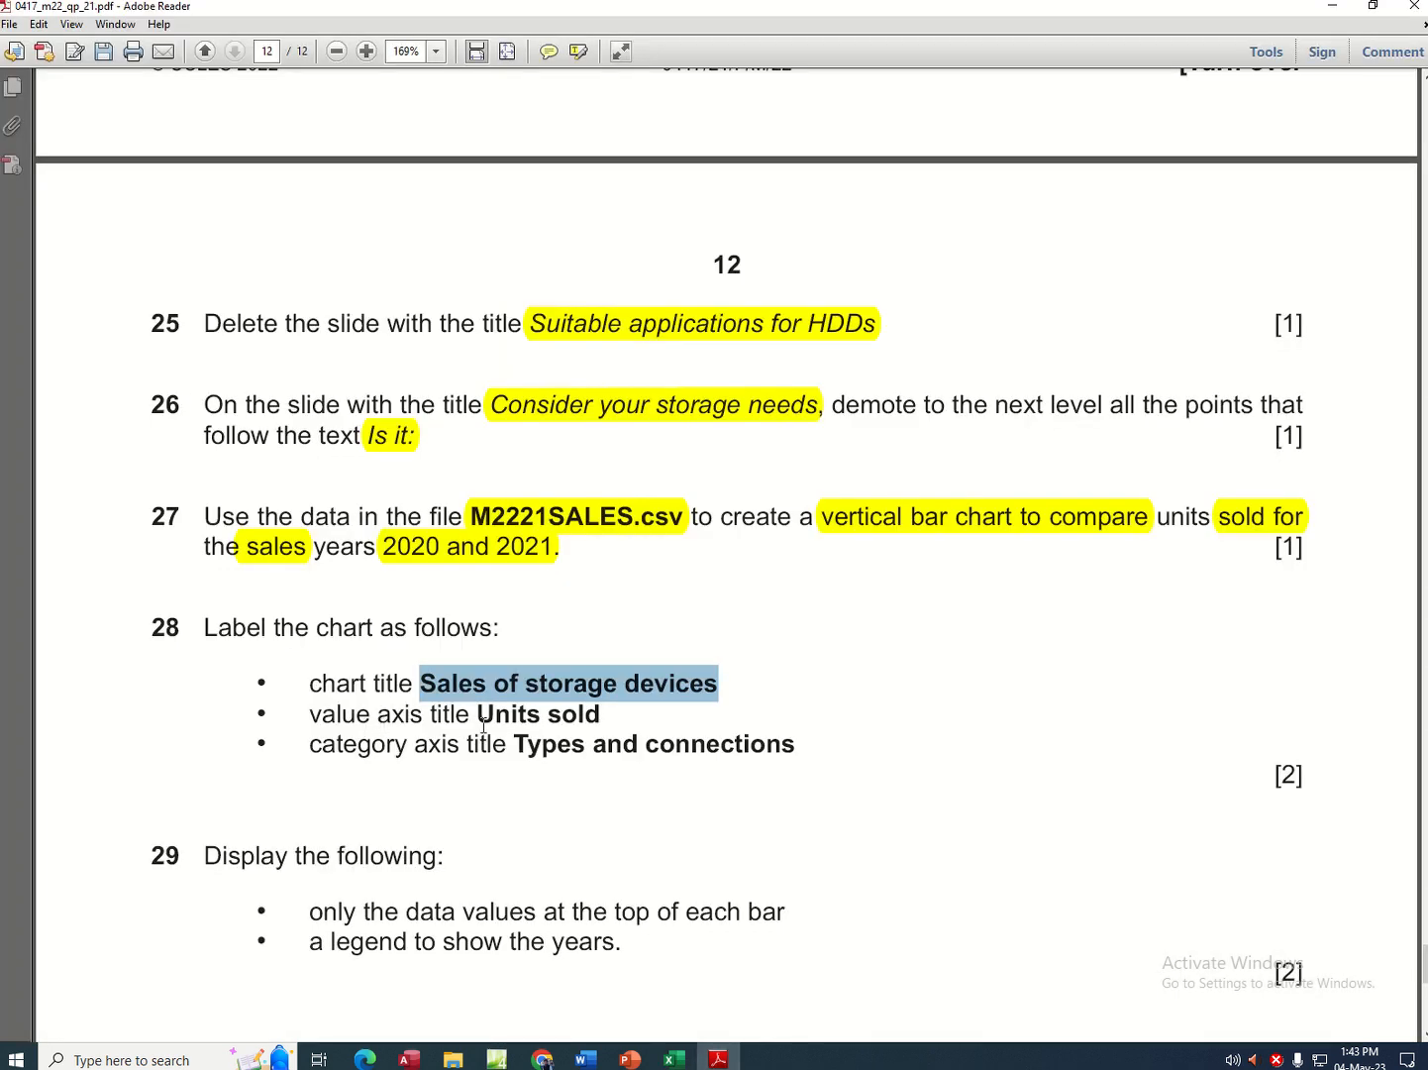
{"action": "left_click_drag", "start_coordinate": [478, 715], "coordinate": [587, 718]}
{"action": "right_click", "coordinate": [593, 718]}
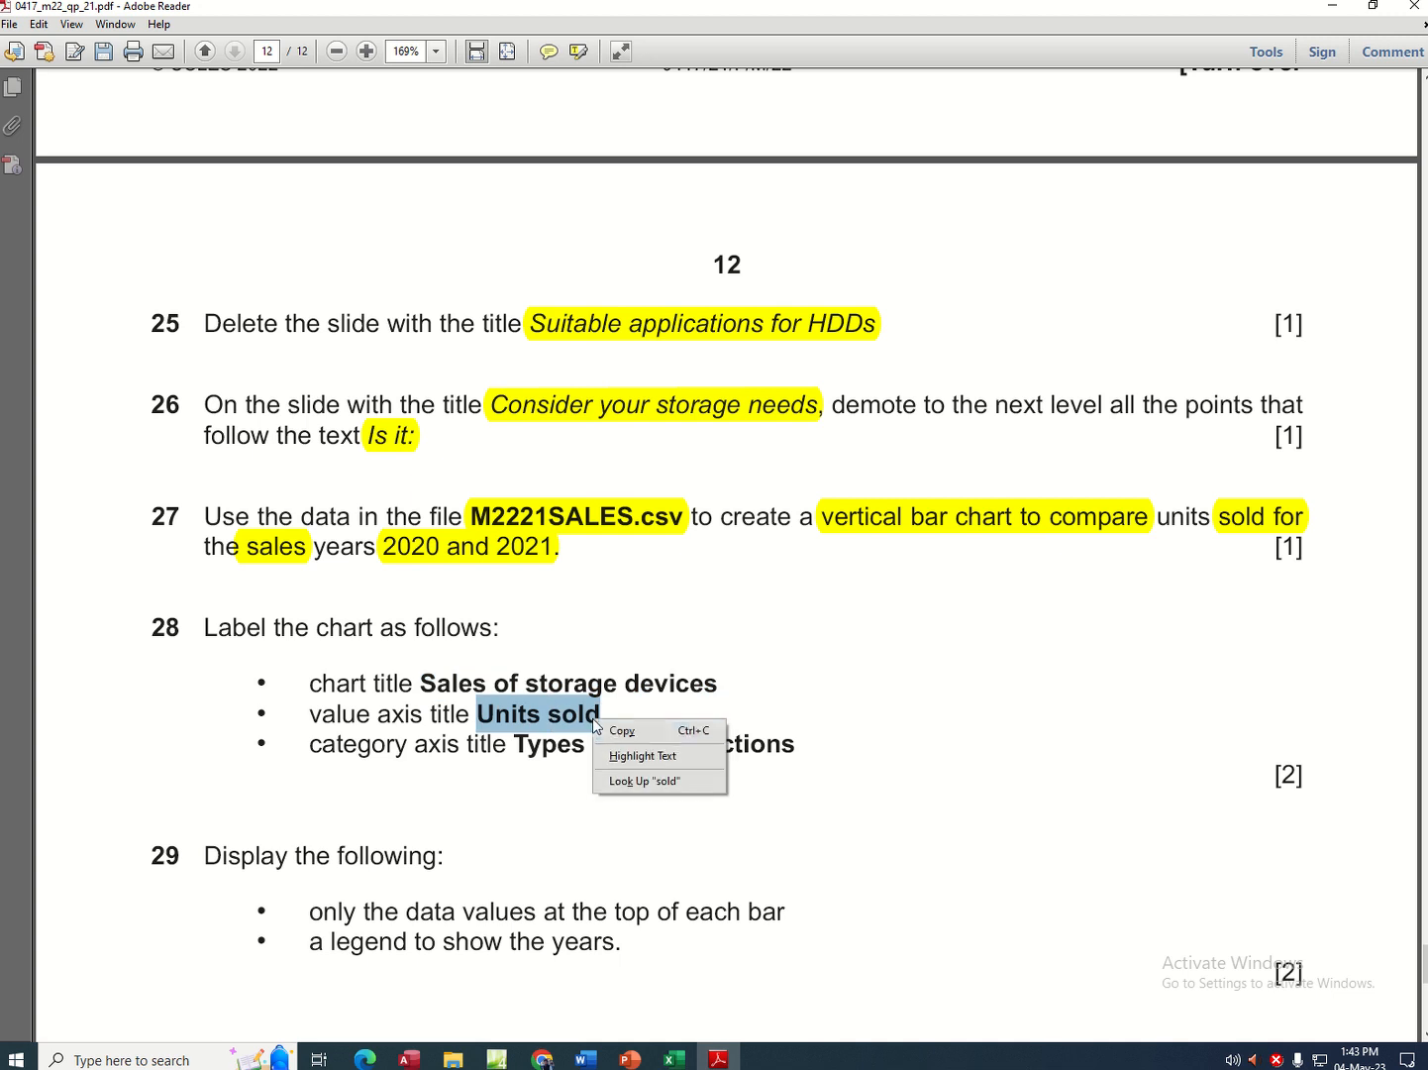
{"action": "left_click", "coordinate": [619, 729]}
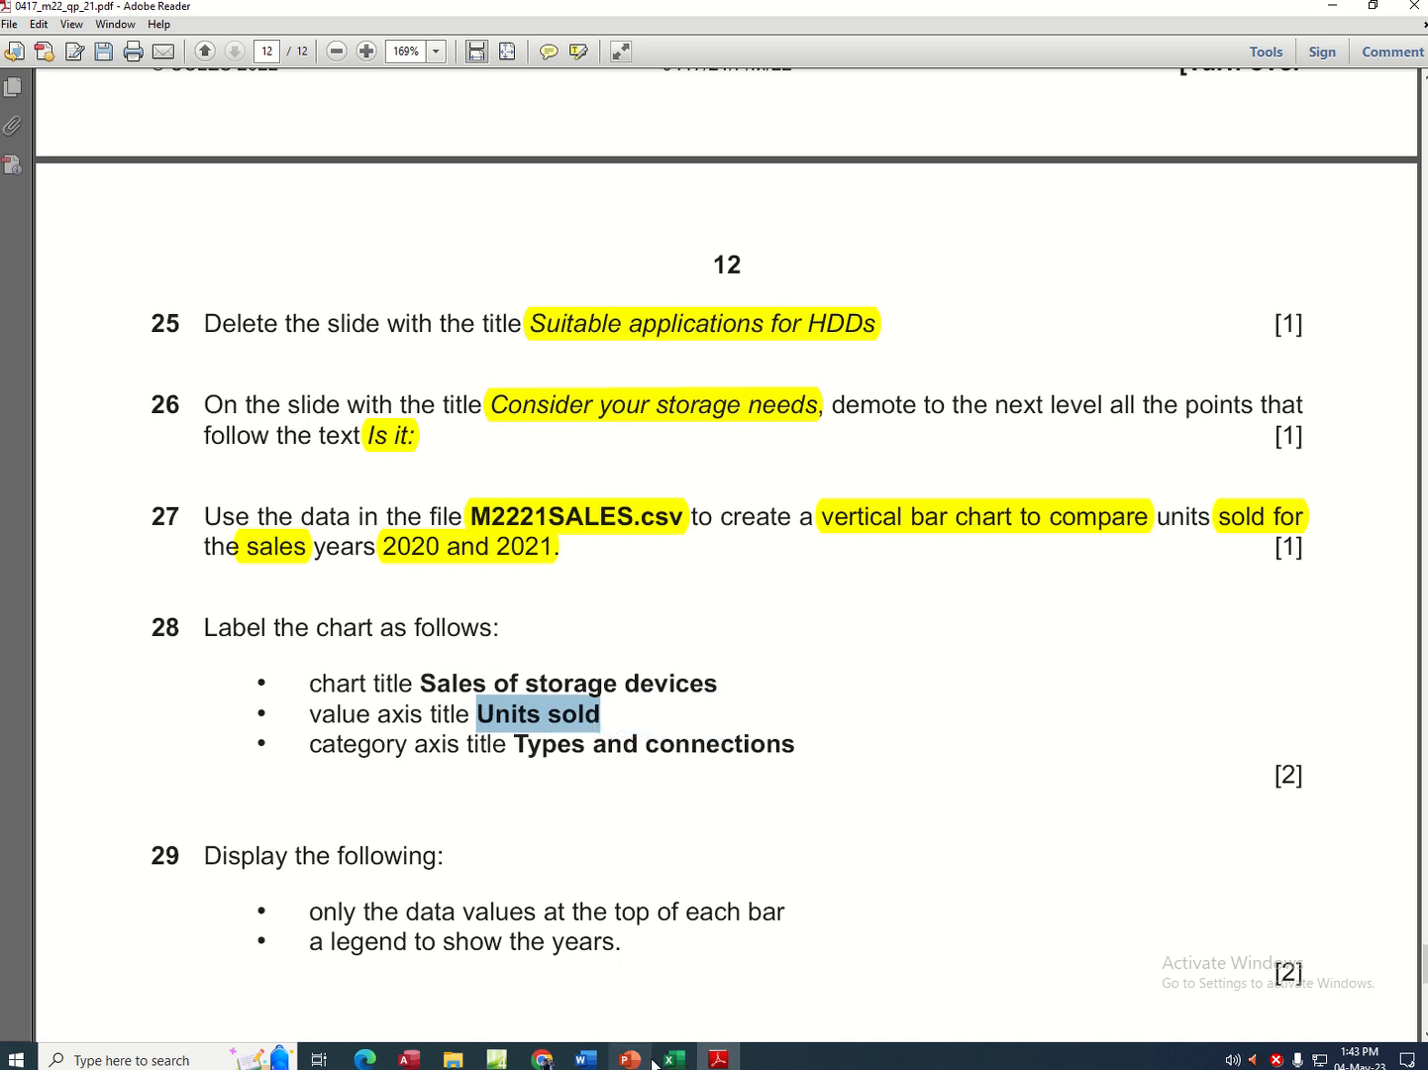
{"action": "left_click", "coordinate": [674, 1060]}
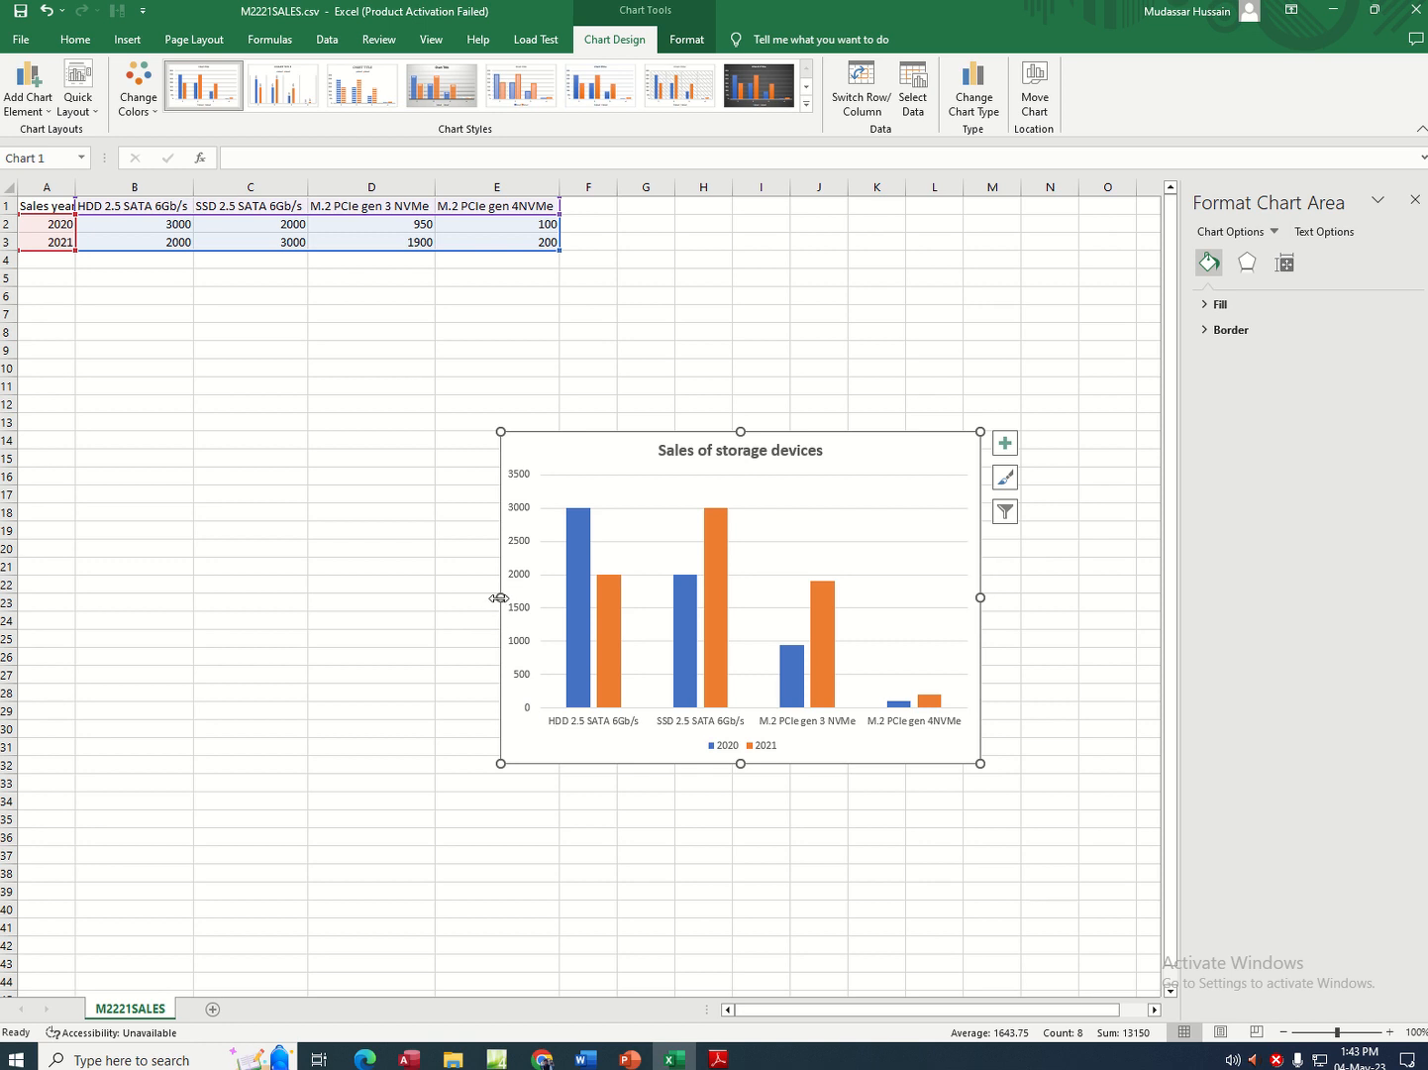
- Widen the chart slightly and add axis titles to it, rechecking question 28 in the exam paper
{"action": "left_click_drag", "start_coordinate": [500, 598], "coordinate": [470, 598]}
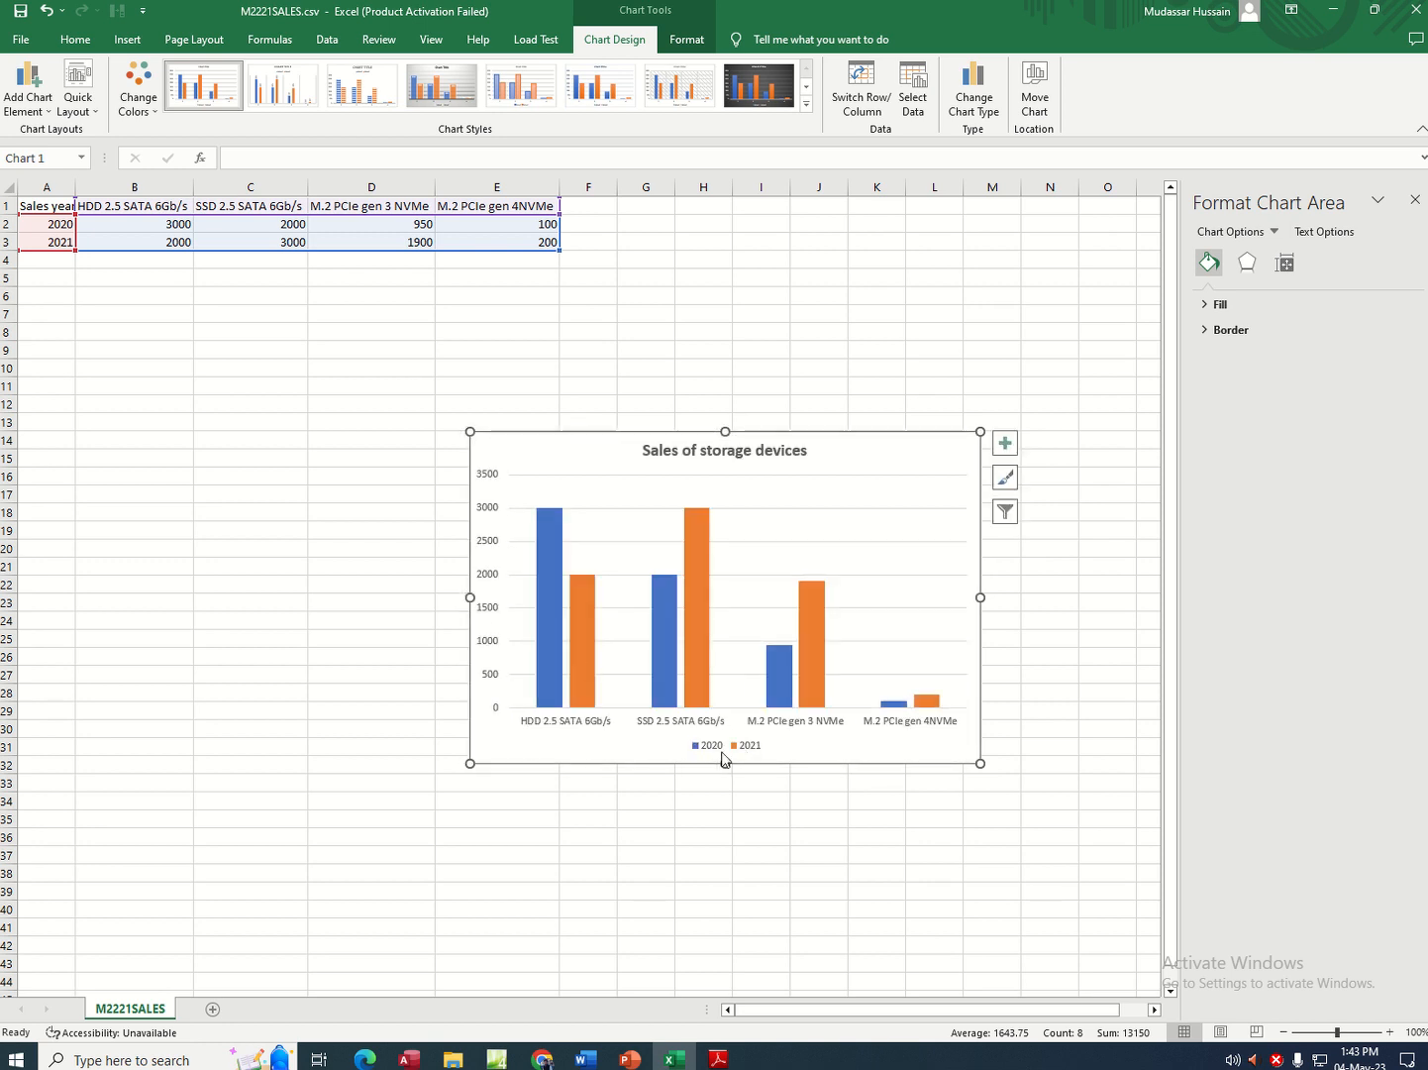
{"action": "left_click", "coordinate": [718, 1059]}
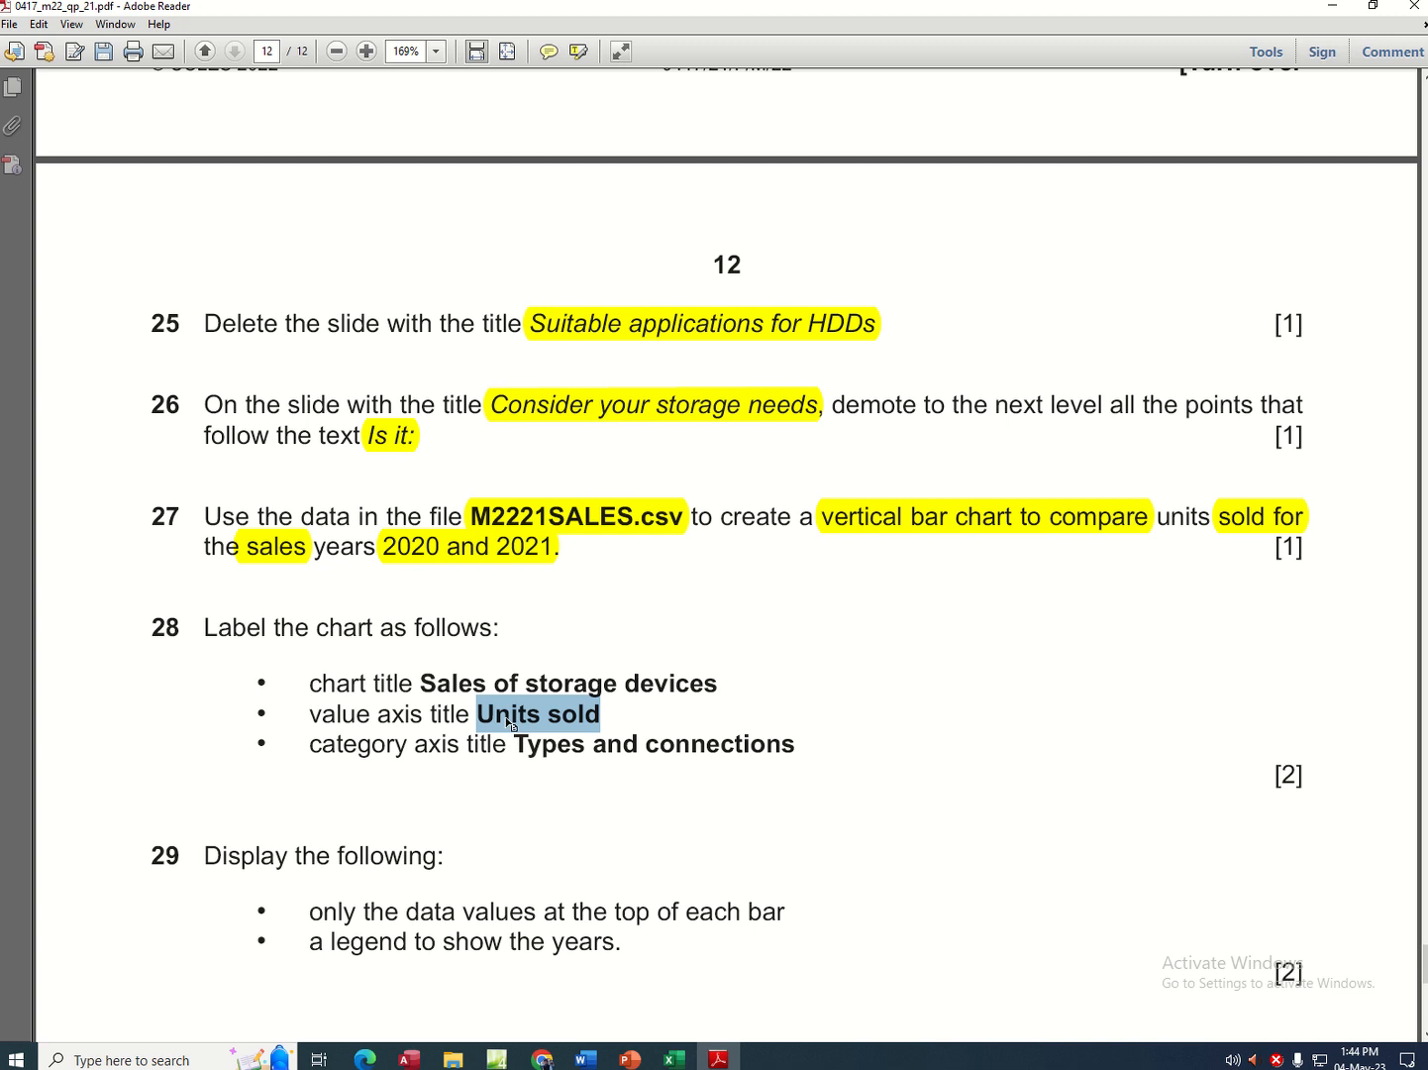
{"action": "left_click", "coordinate": [675, 1060]}
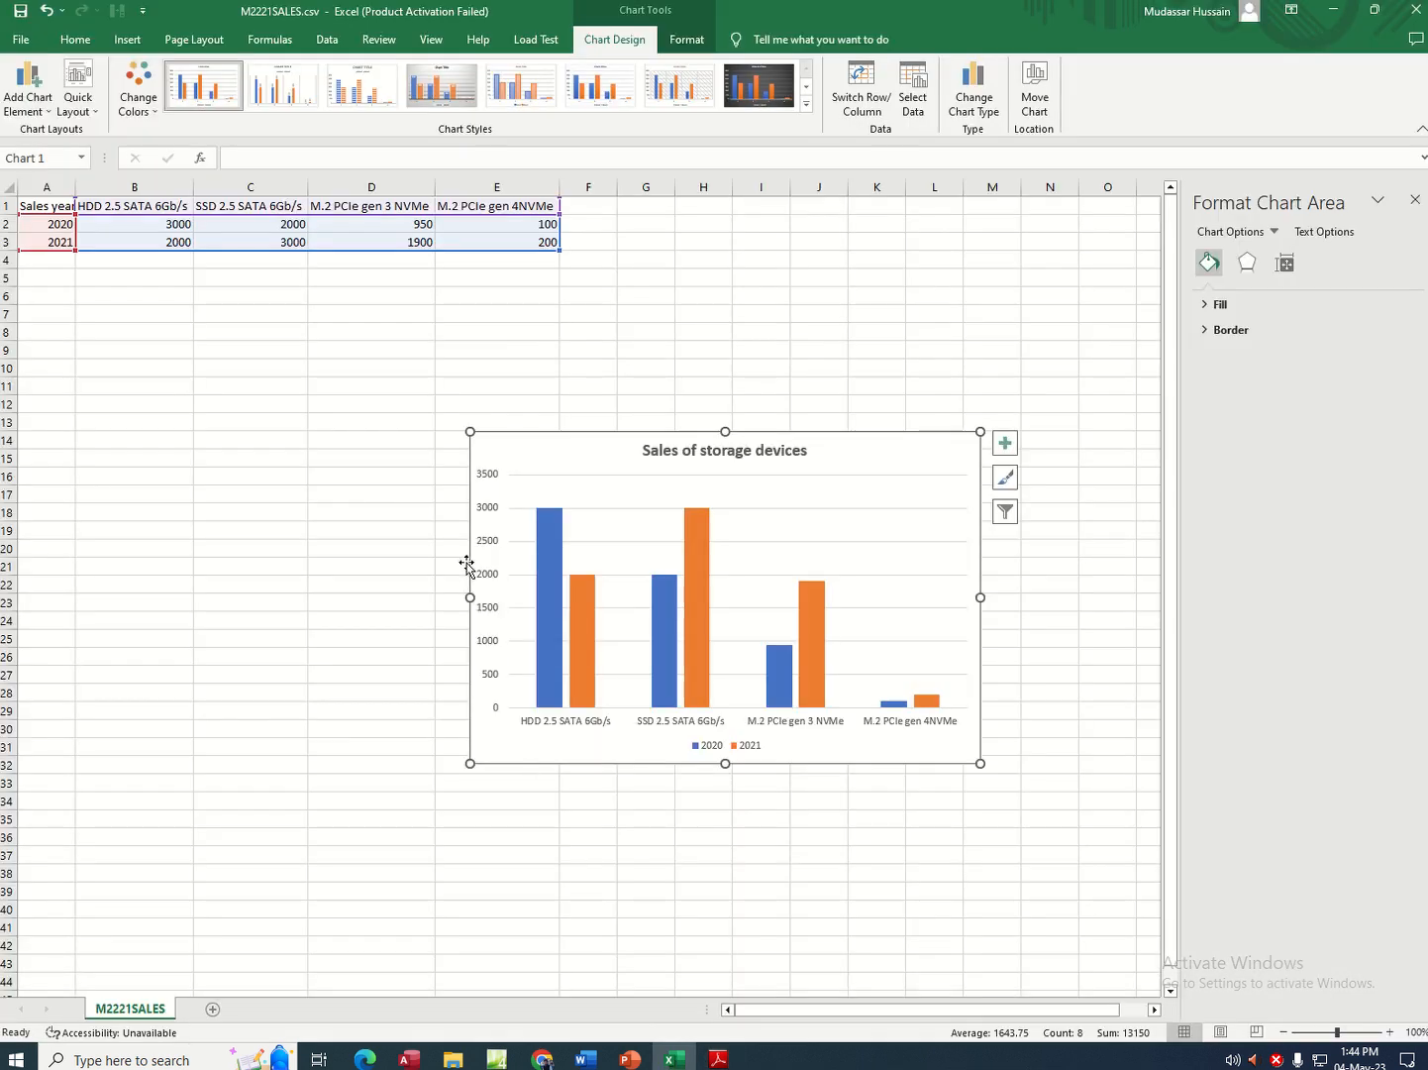
{"action": "left_click", "coordinate": [1004, 443]}
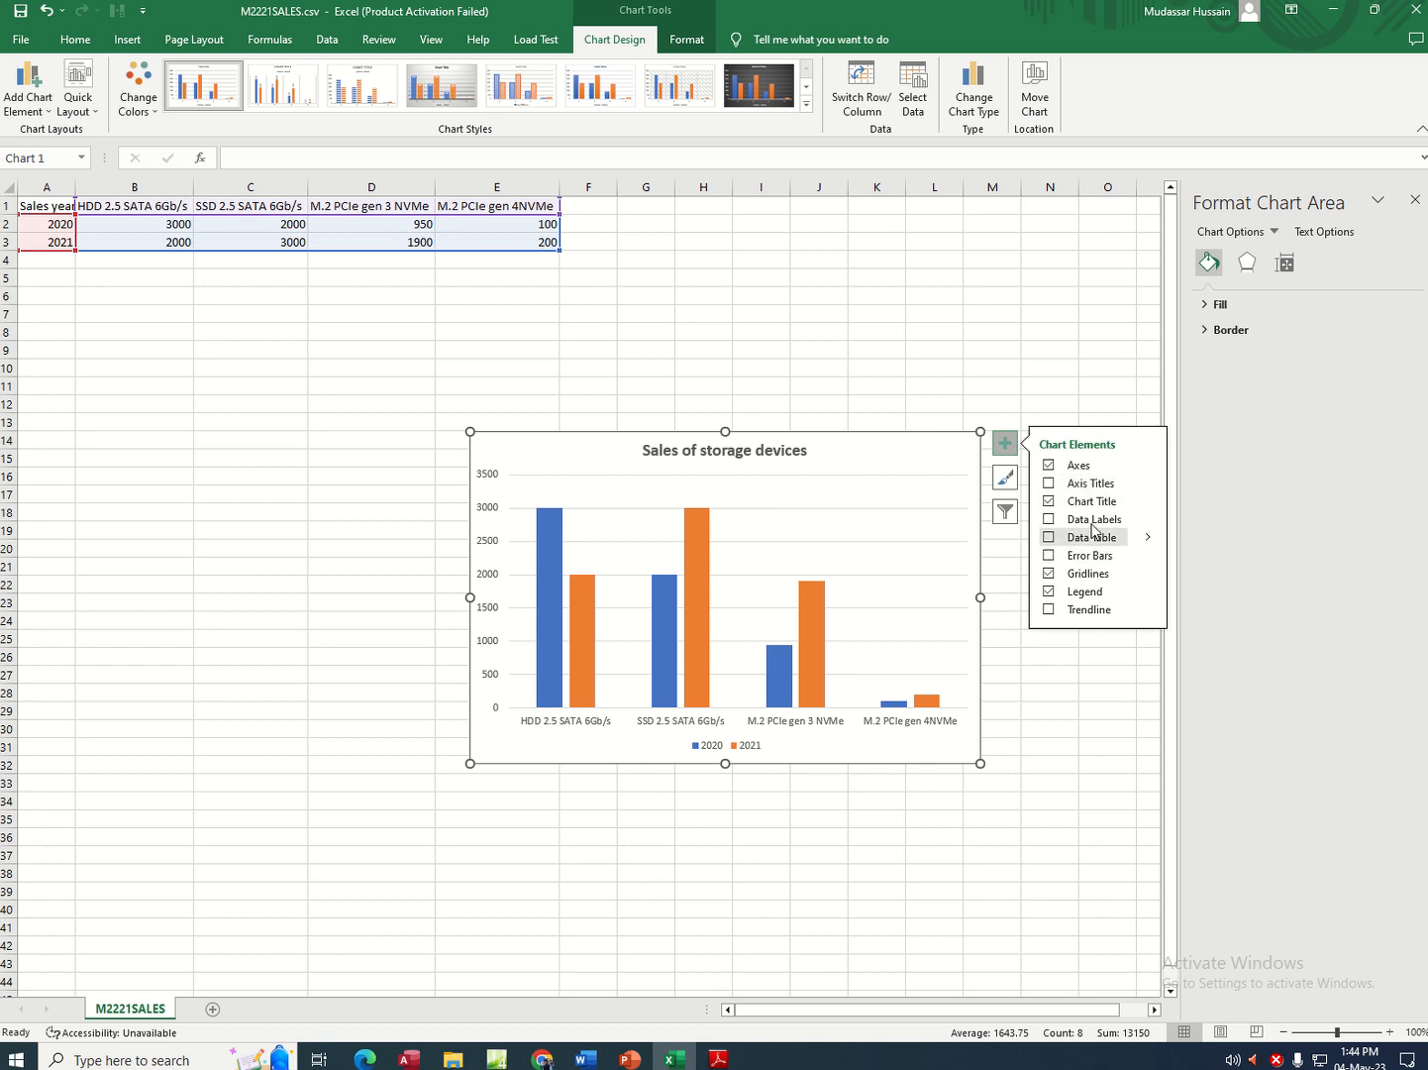
{"action": "left_click", "coordinate": [1052, 483]}
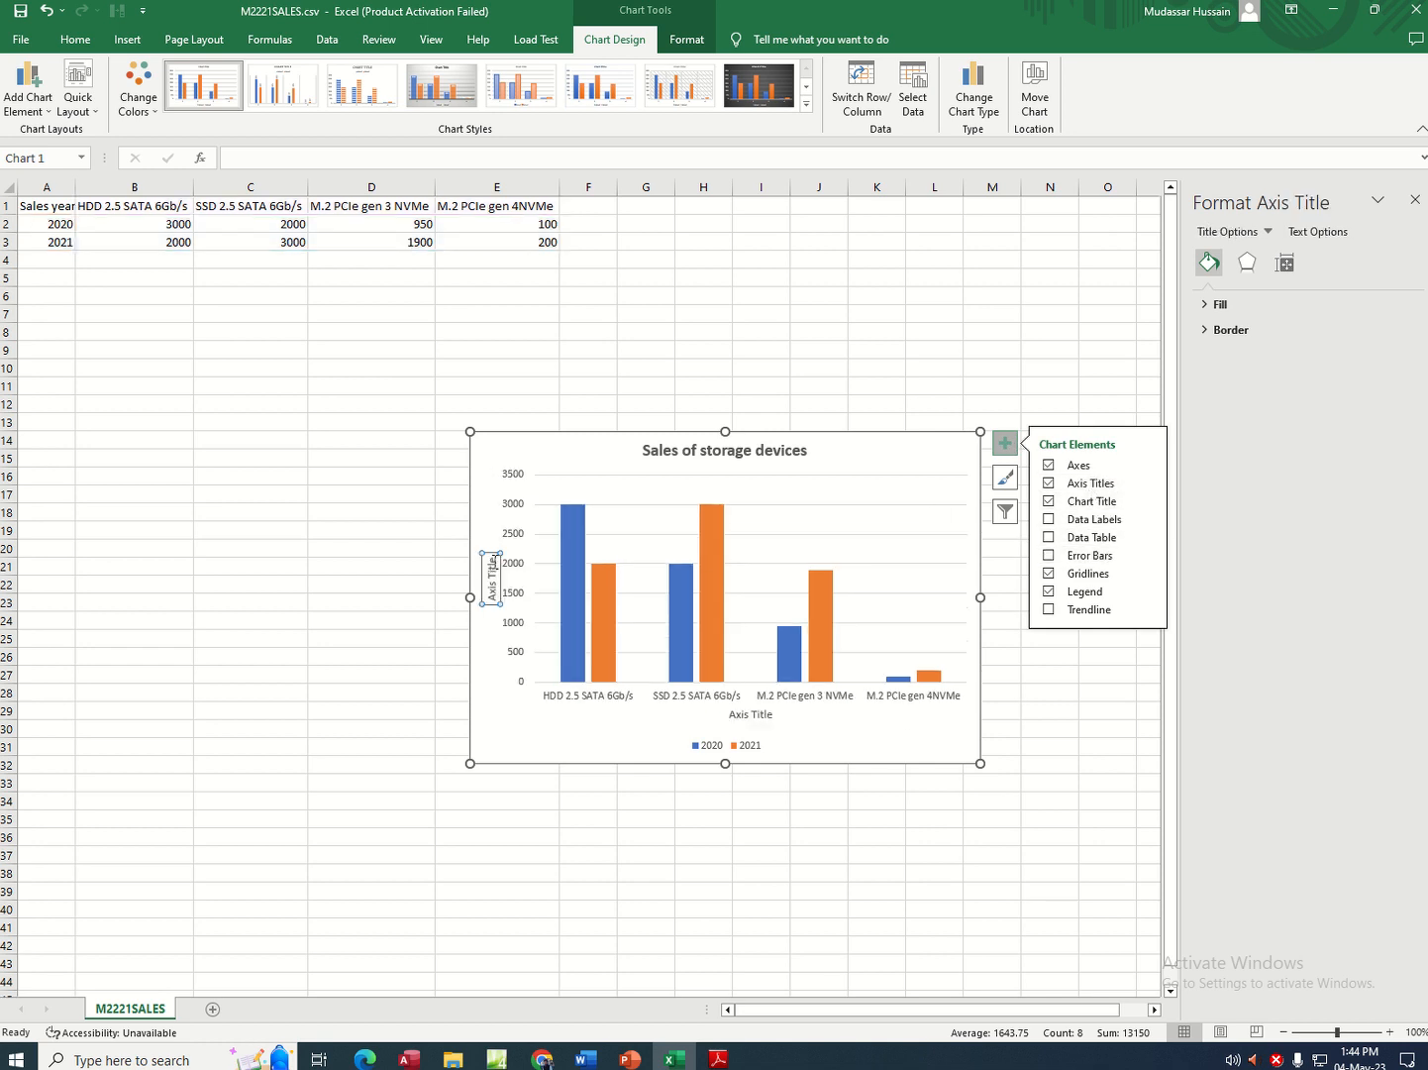
- Replace the placeholder title of the value axis with the copied text "Units sold"
{"action": "left_click", "coordinate": [493, 564]}
{"action": "left_click", "coordinate": [496, 562]}
{"action": "left_click", "coordinate": [497, 561]}
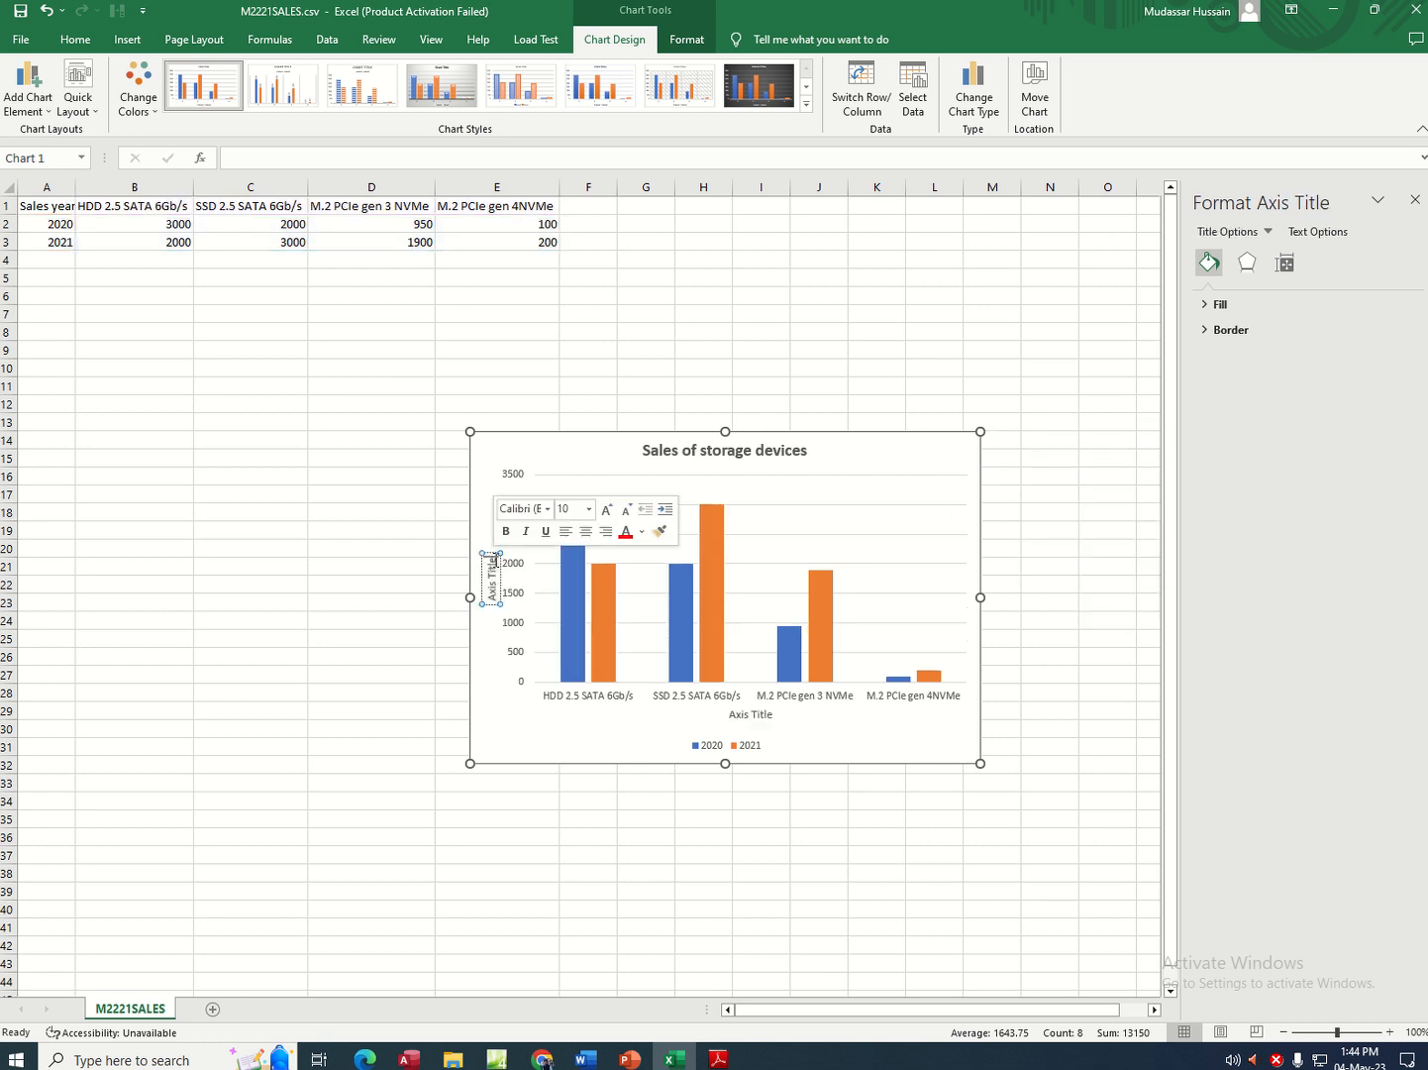
{"action": "left_click", "coordinate": [497, 561]}
{"action": "key", "text": "ctrl+a"}
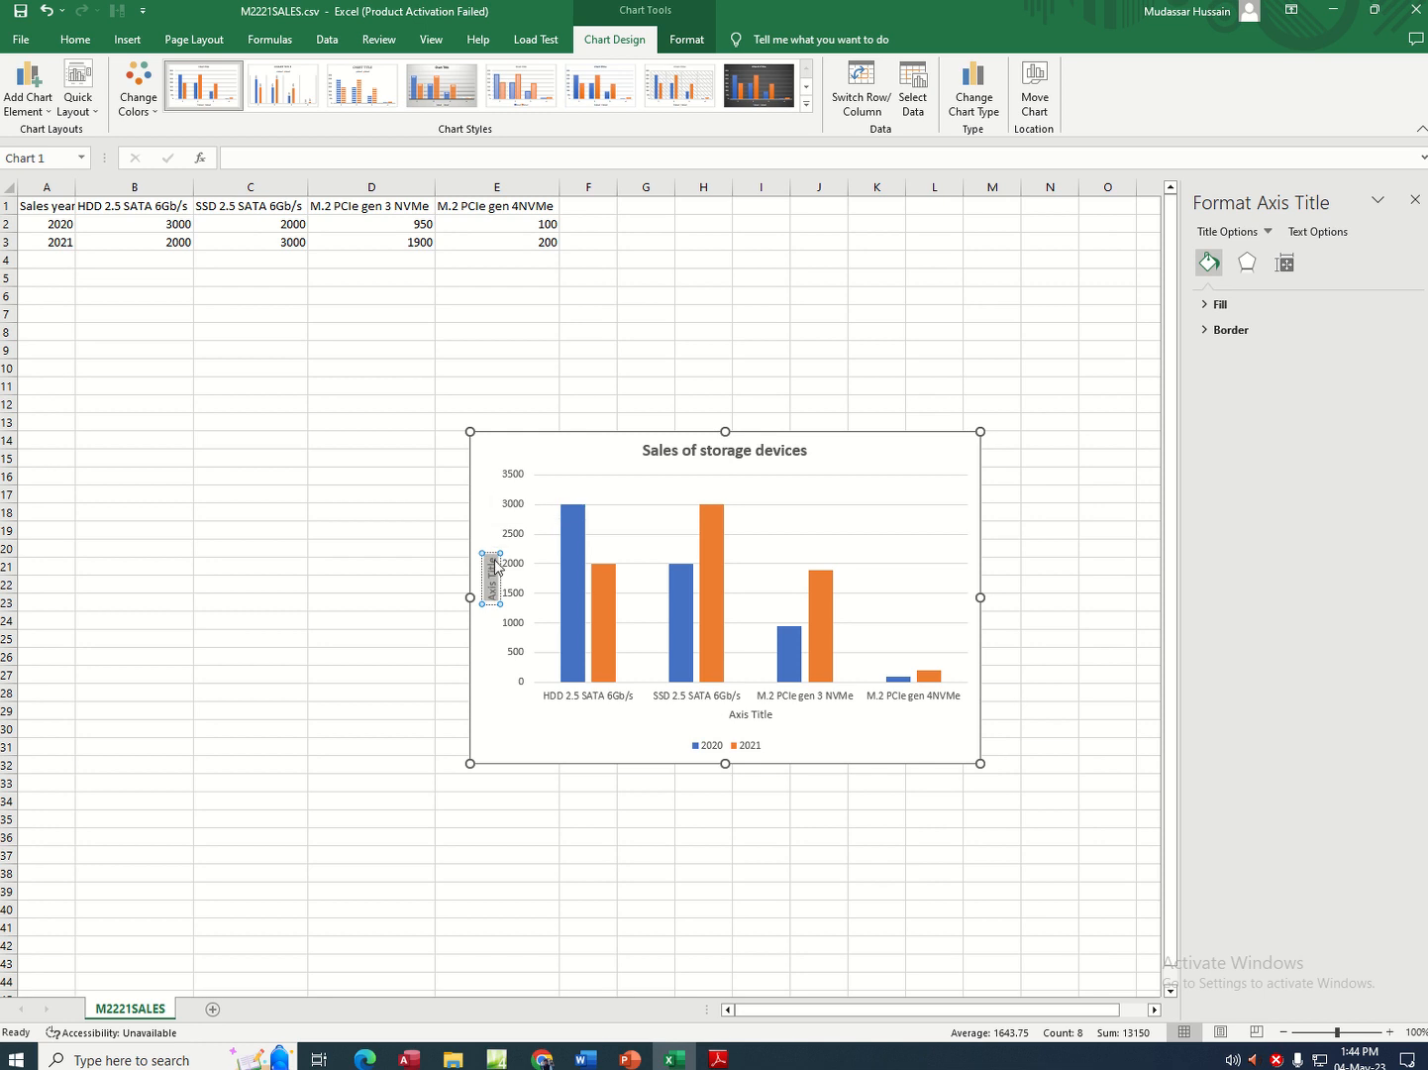
{"action": "key", "text": "ctrl+v"}
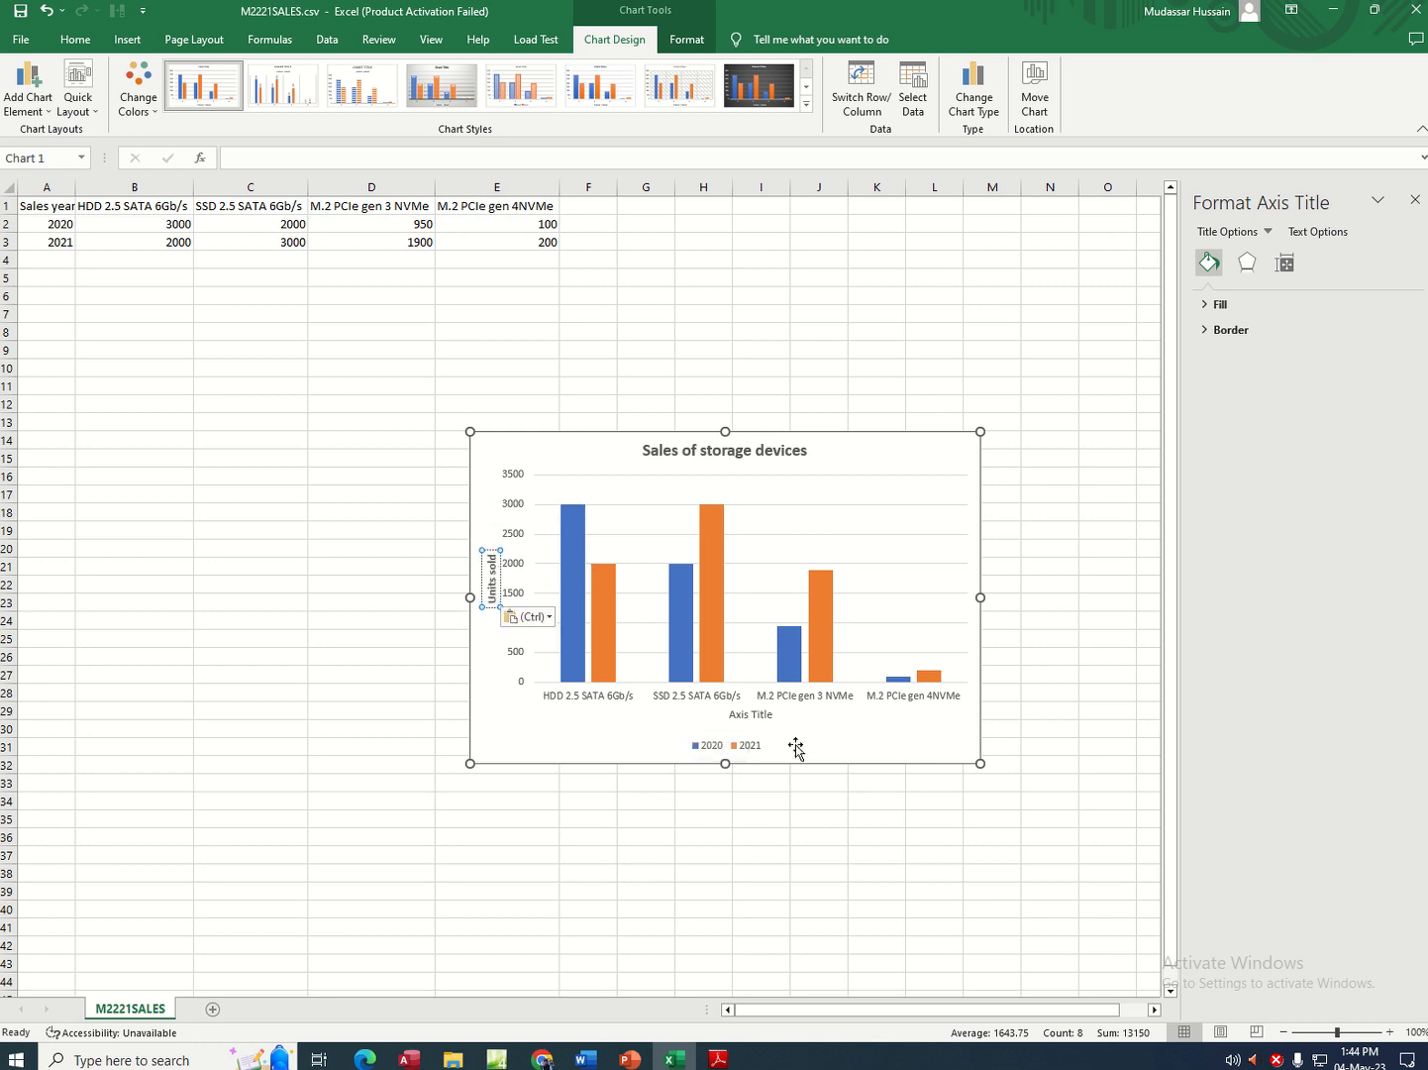
- Replace the category axis title with "Types and connections", copied from question 28 in the Adobe Reader exam paper
{"action": "left_click", "coordinate": [763, 715]}
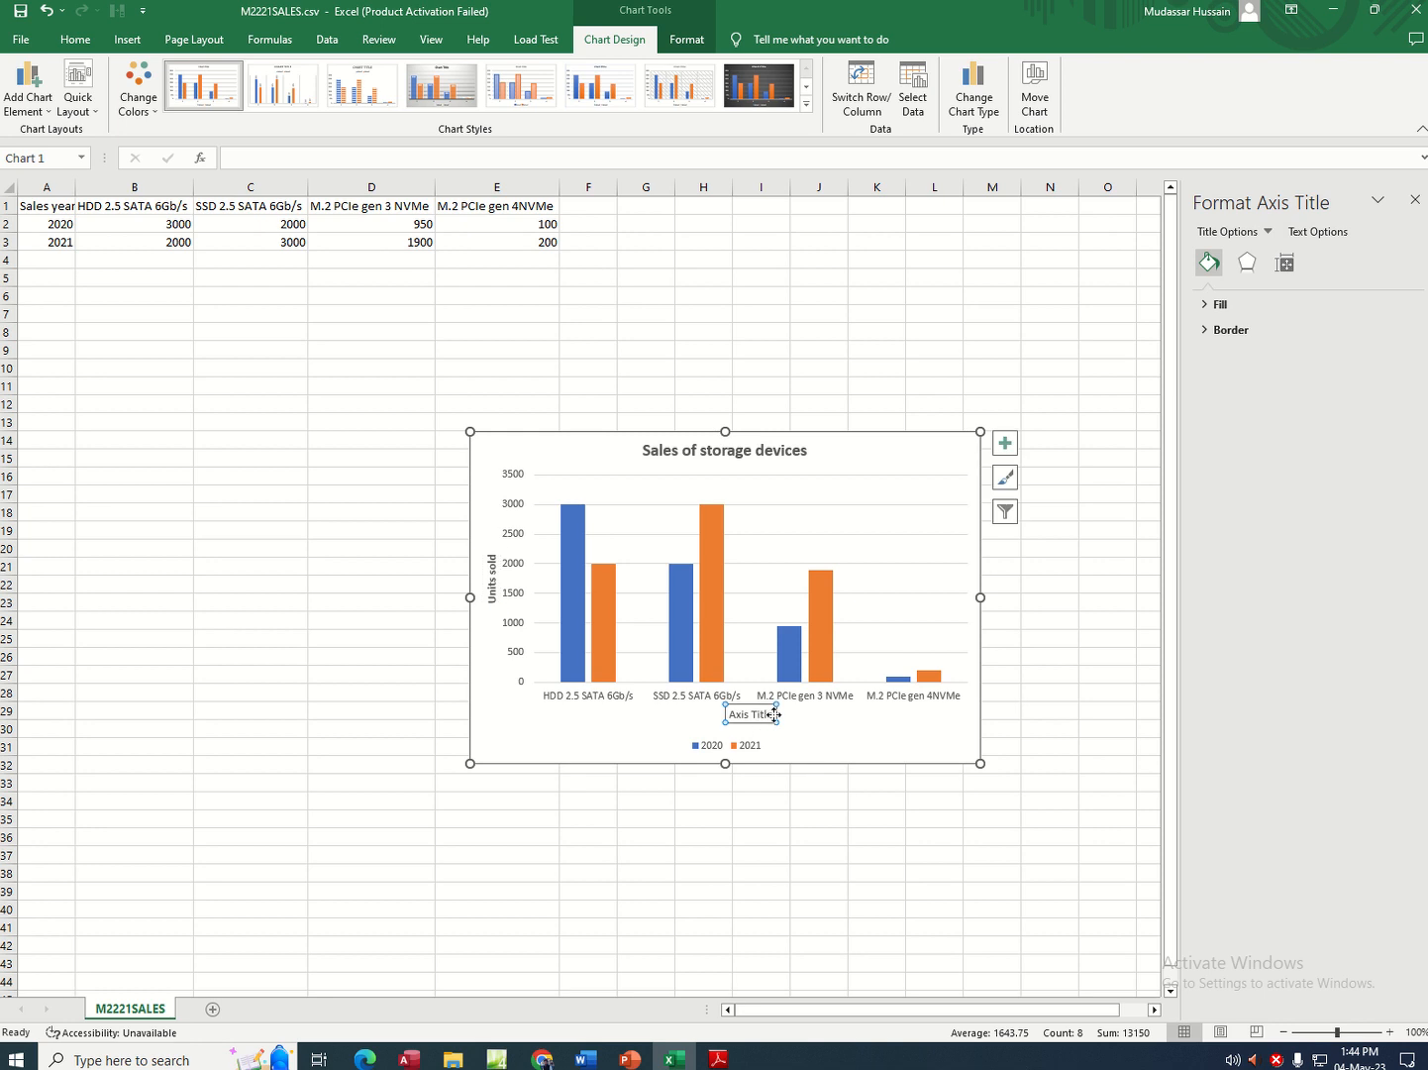
{"action": "left_click", "coordinate": [761, 713]}
{"action": "left_click_drag", "start_coordinate": [758, 714], "coordinate": [761, 715]}
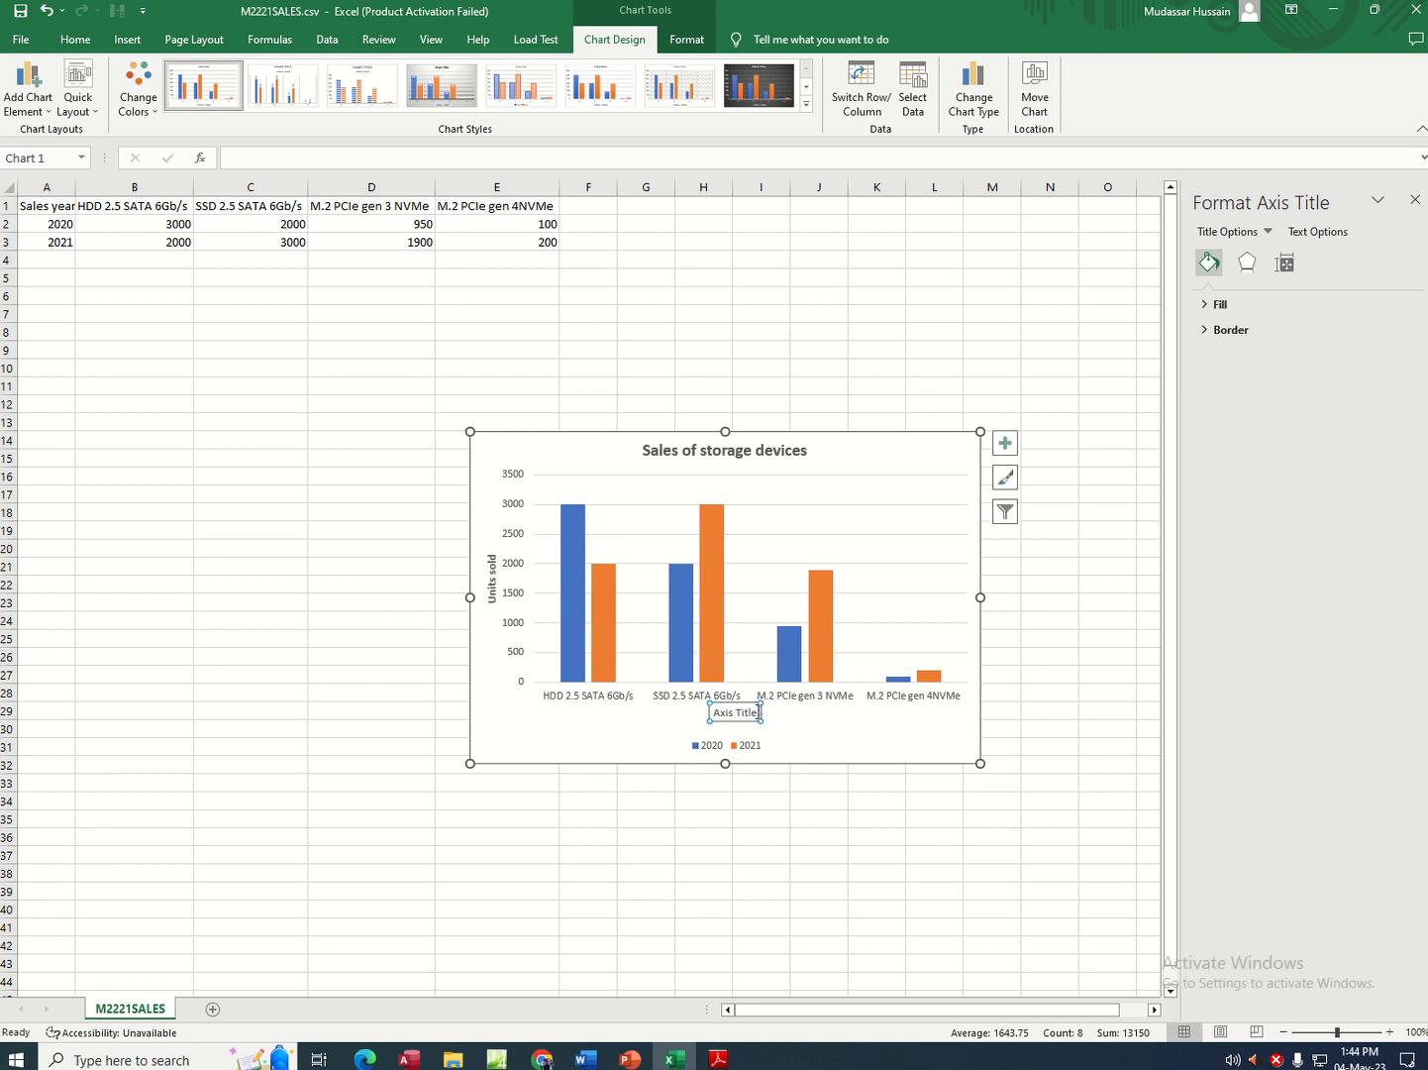
{"action": "triple_click", "coordinate": [758, 711]}
{"action": "left_click", "coordinate": [720, 1059]}
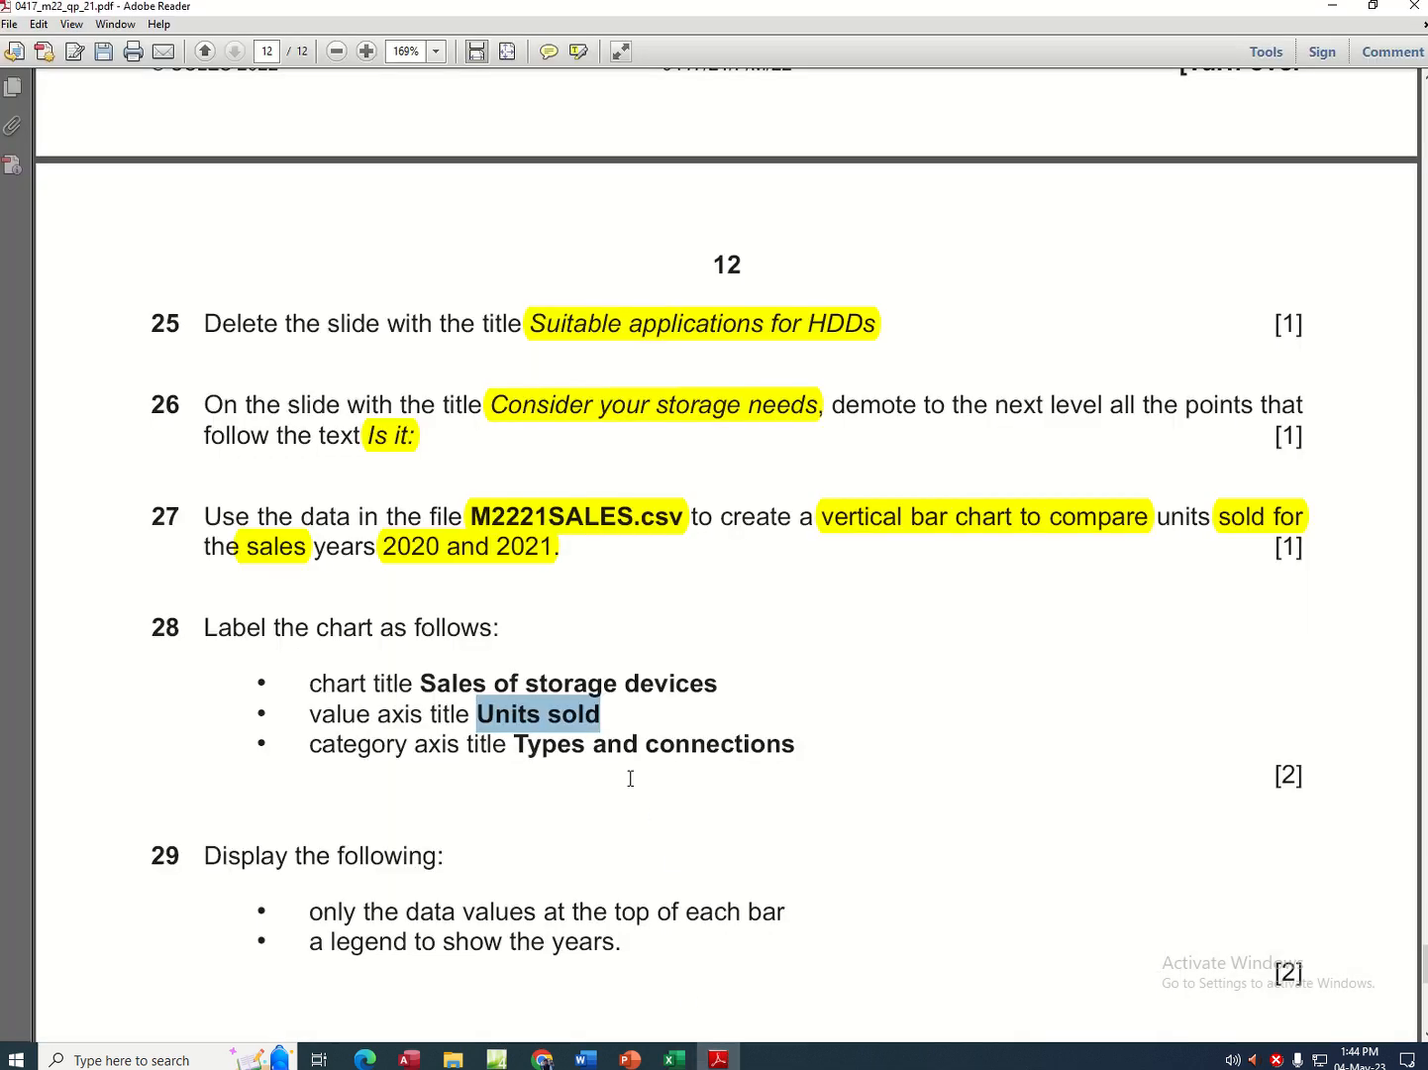
{"action": "left_click_drag", "start_coordinate": [515, 743], "coordinate": [754, 745]}
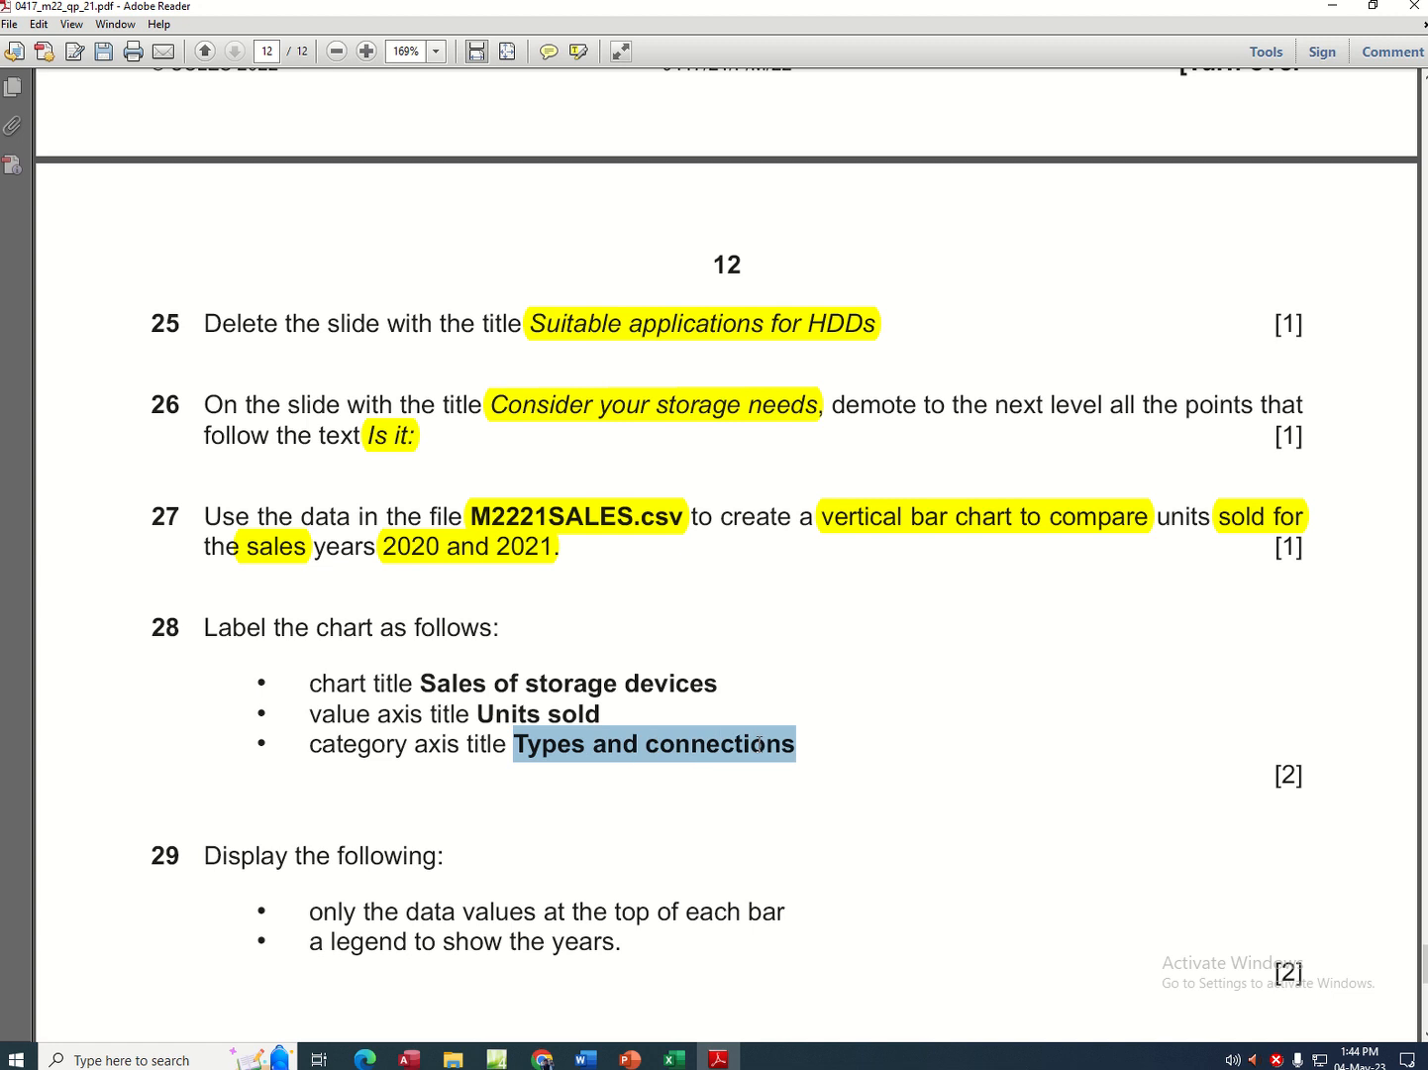
{"action": "left_click", "coordinate": [674, 1059]}
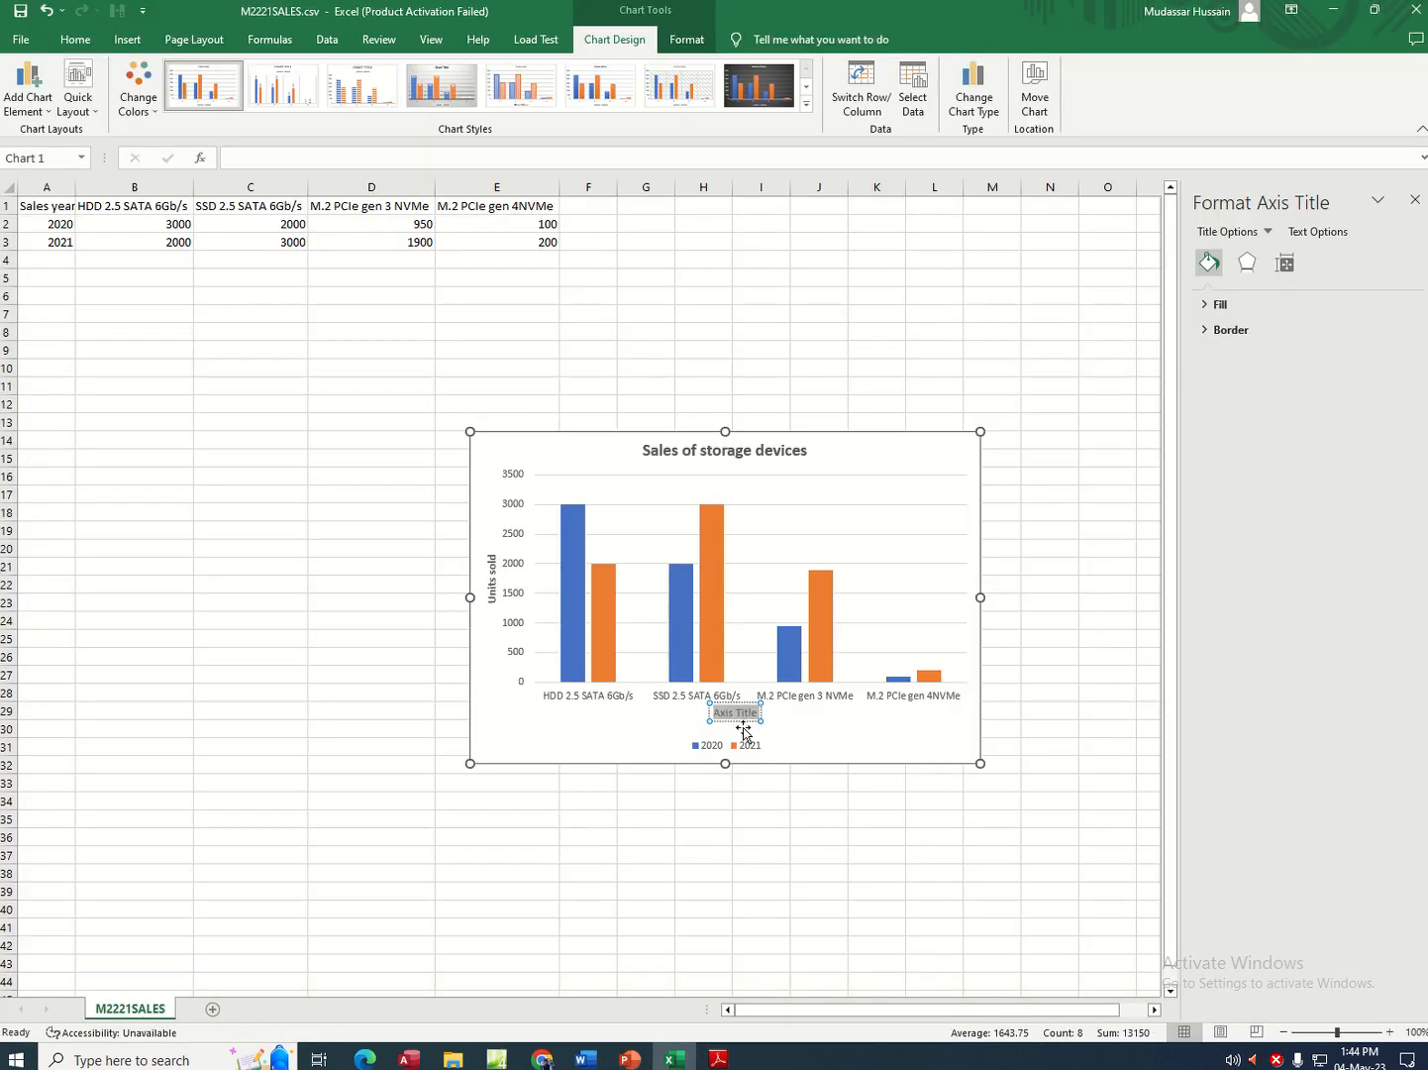
{"action": "key", "text": "ctrl+v"}
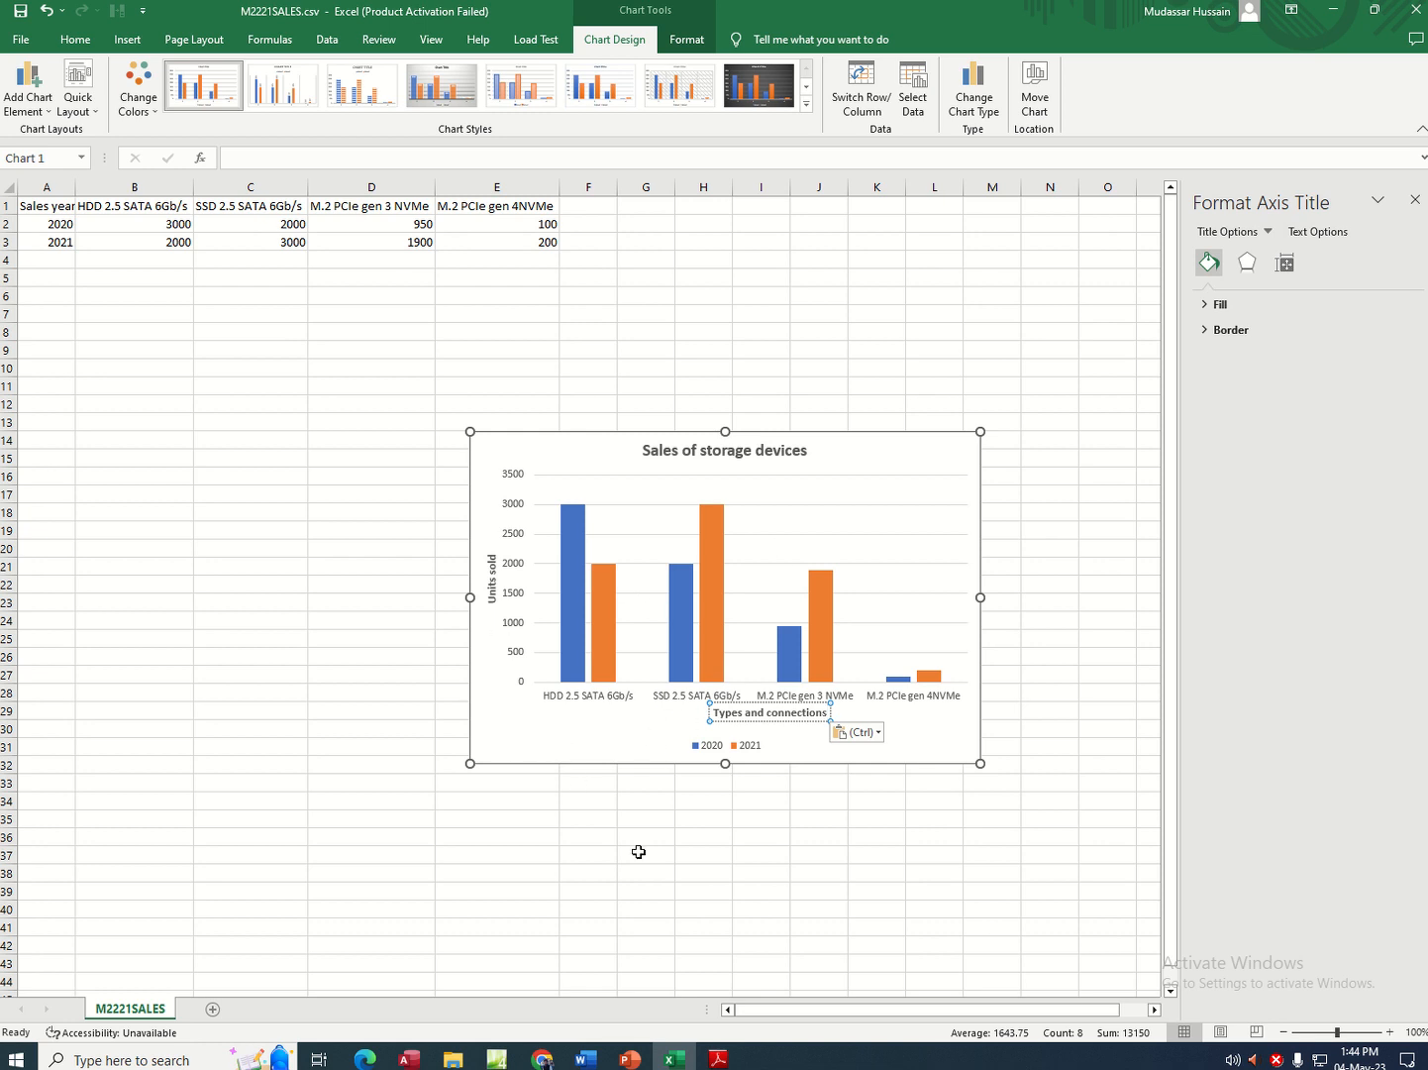
- Switch to Adobe Reader and highlight "data values at the top of each bar" in question 29 of the exam paper
{"action": "left_click", "coordinate": [718, 1059]}
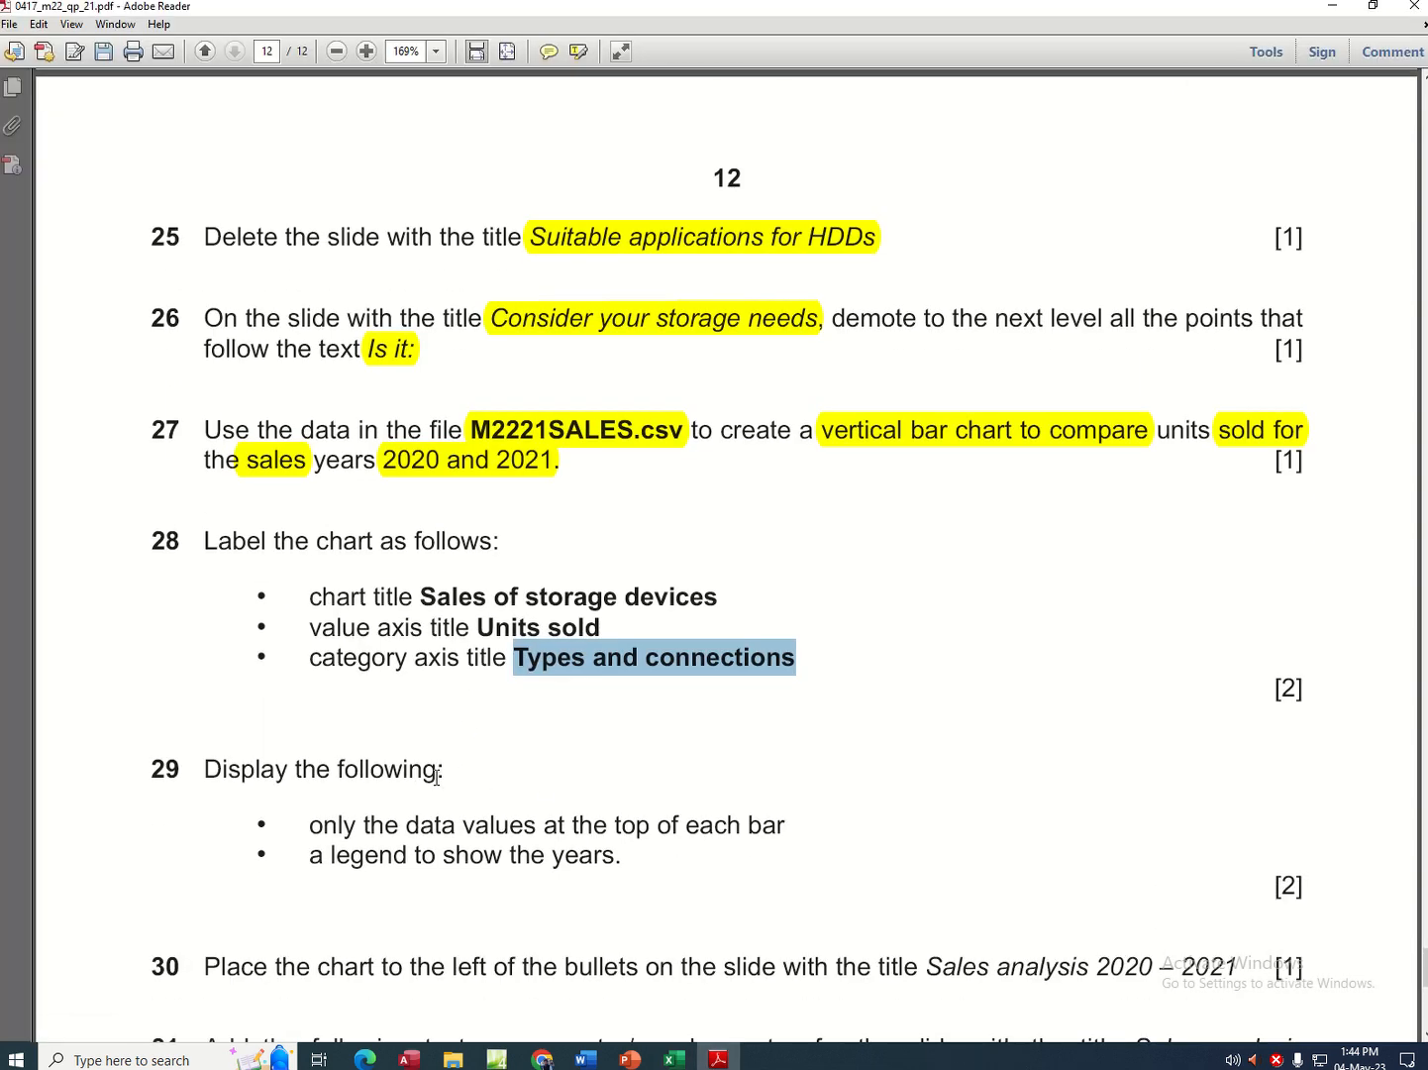
{"action": "left_click_drag", "start_coordinate": [405, 827], "coordinate": [768, 814]}
{"action": "left_click", "coordinate": [575, 55]}
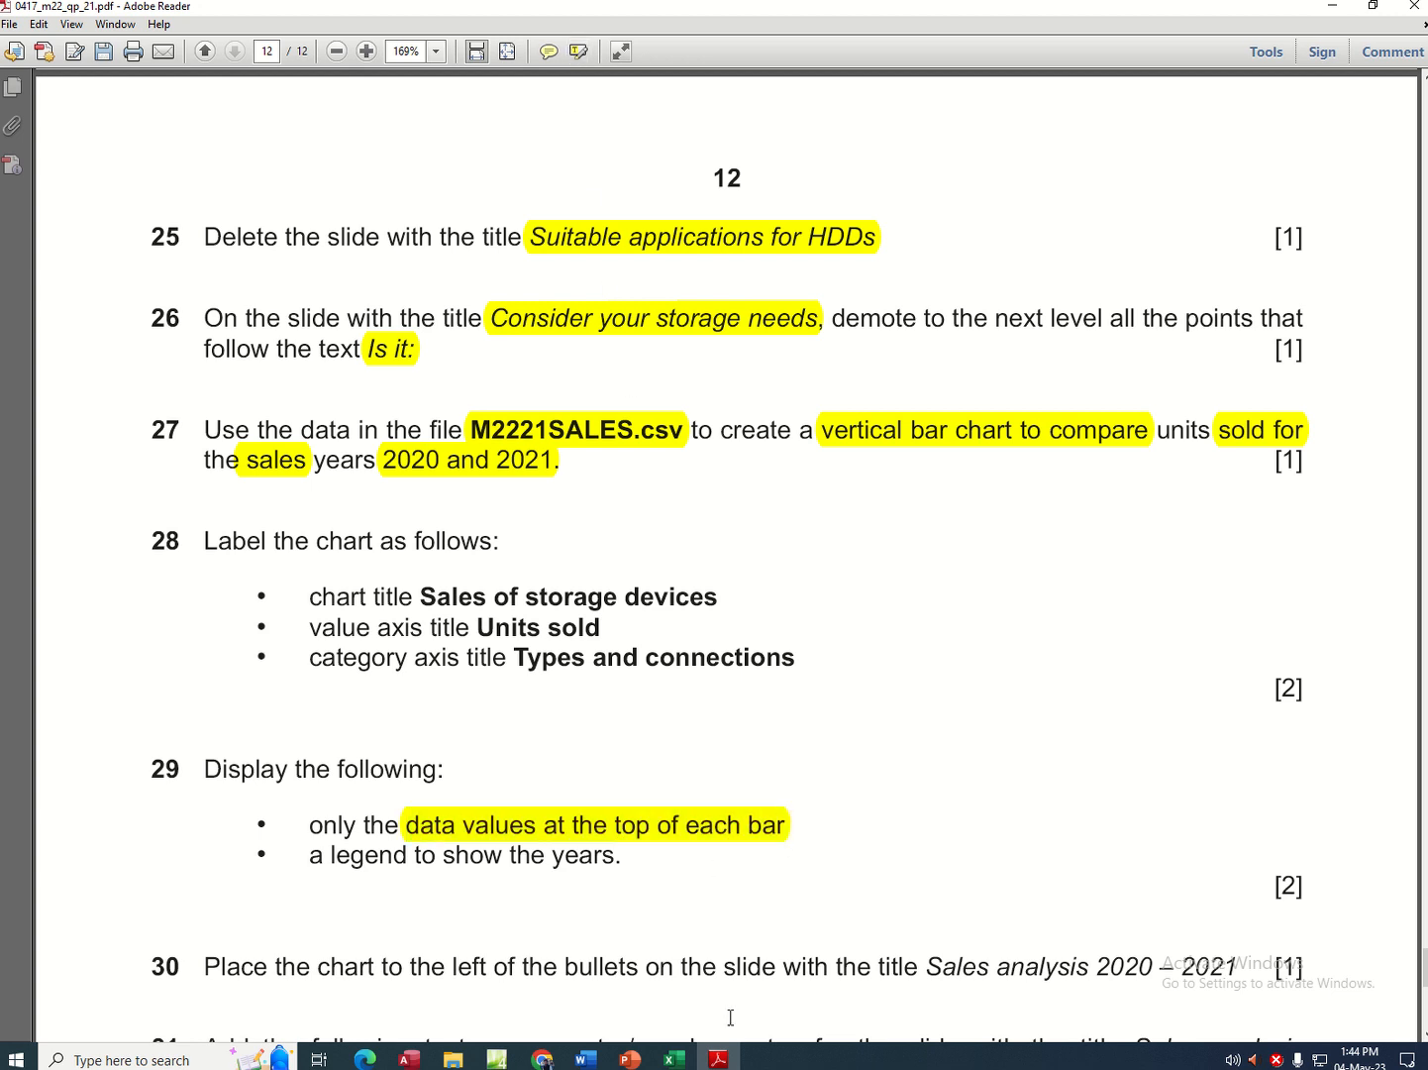
- In Excel, add data labels above the bars of both the 2020 and 2021 series, then return to the exam paper in Adobe Reader
{"action": "left_click", "coordinate": [675, 1060]}
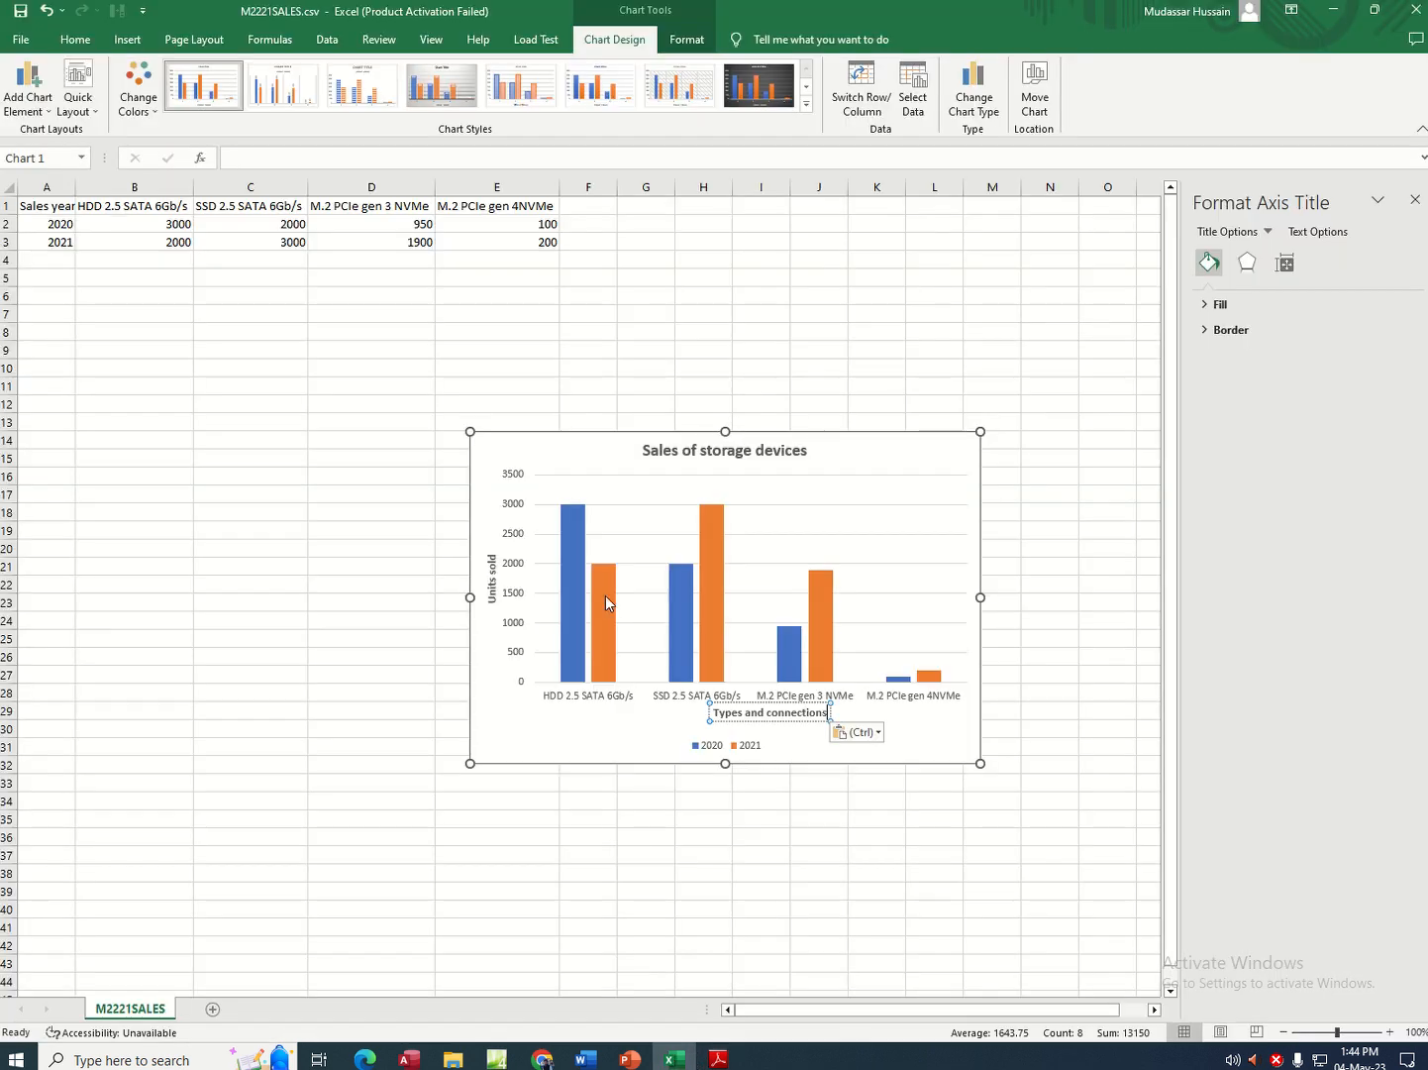
{"action": "left_click", "coordinate": [570, 555]}
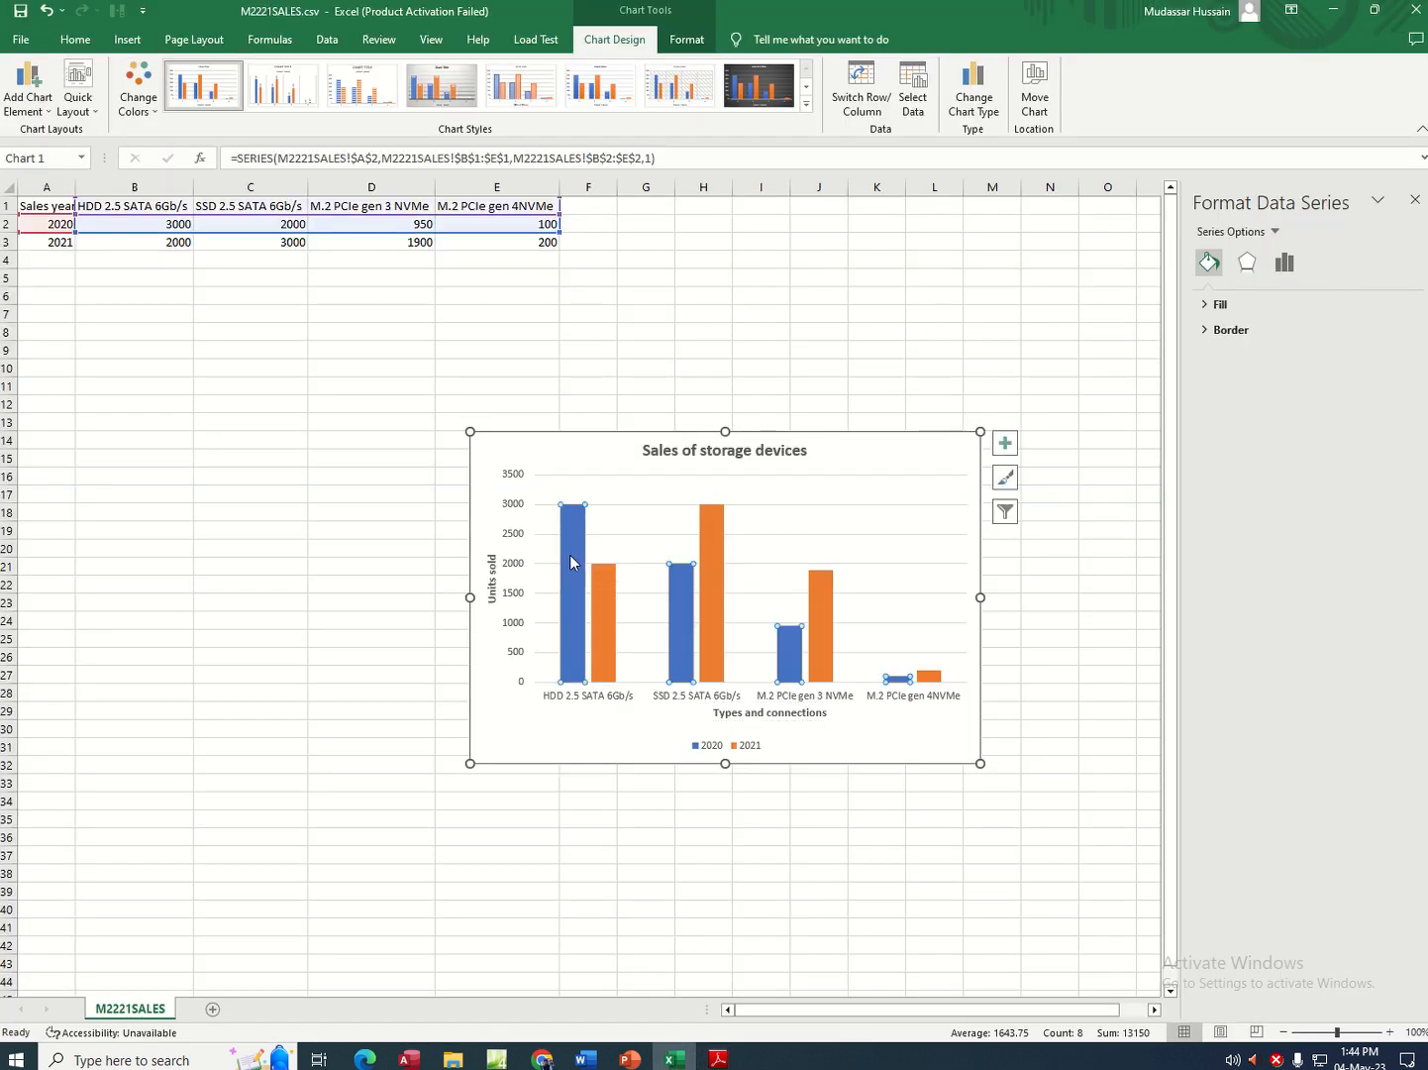
{"action": "left_click", "coordinate": [1005, 443]}
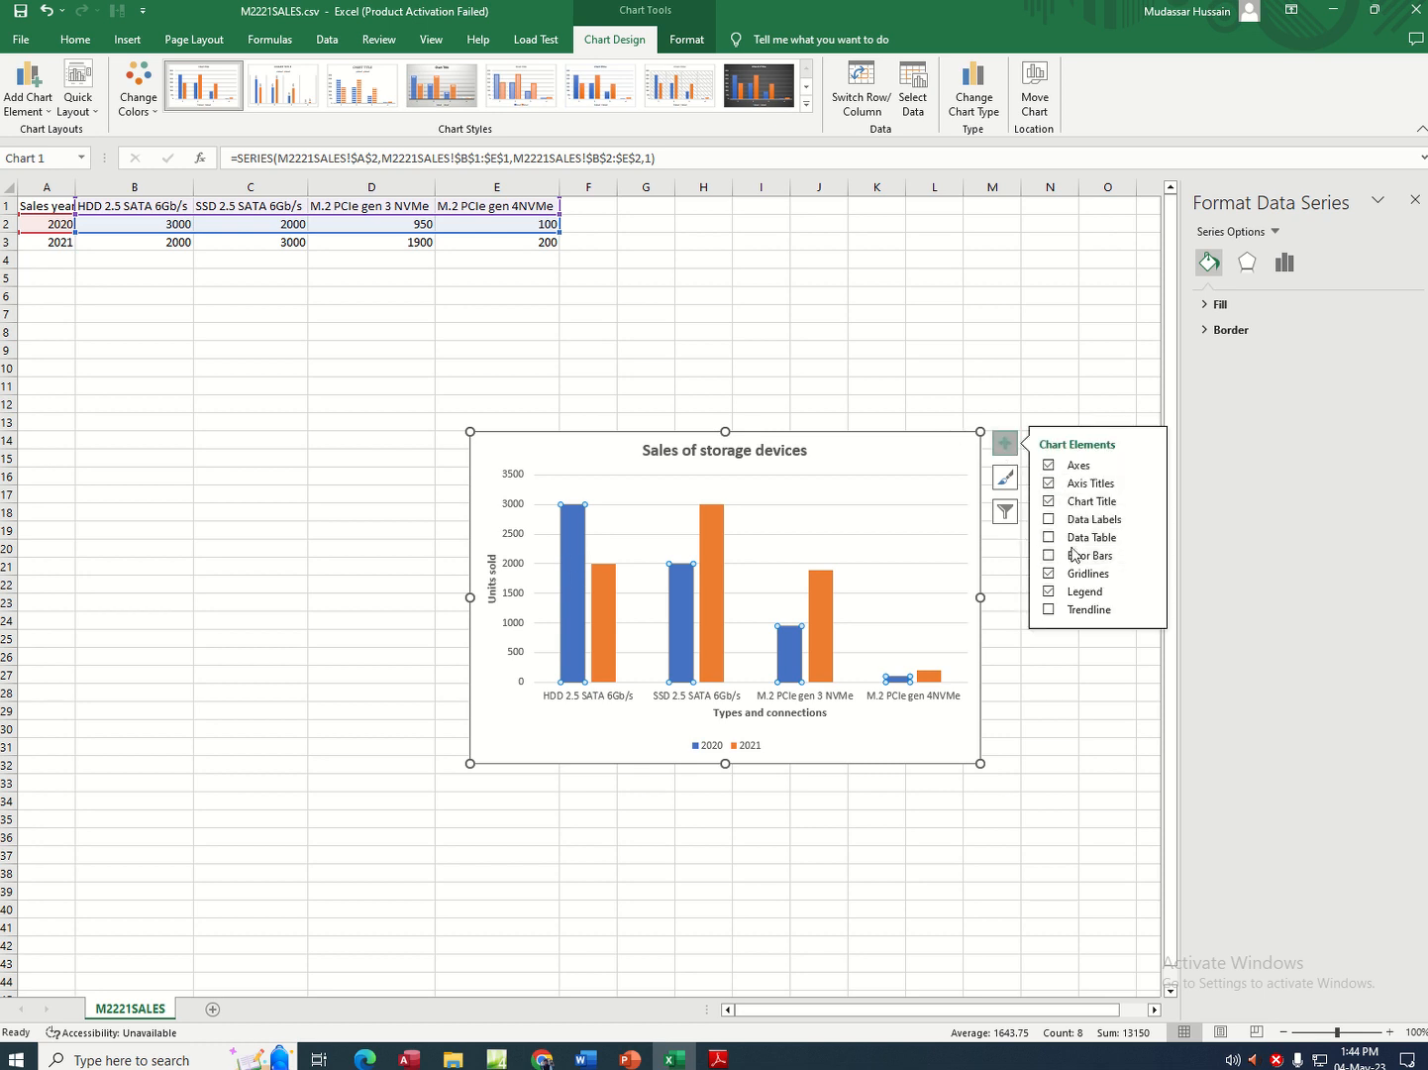
{"action": "left_click", "coordinate": [1049, 522]}
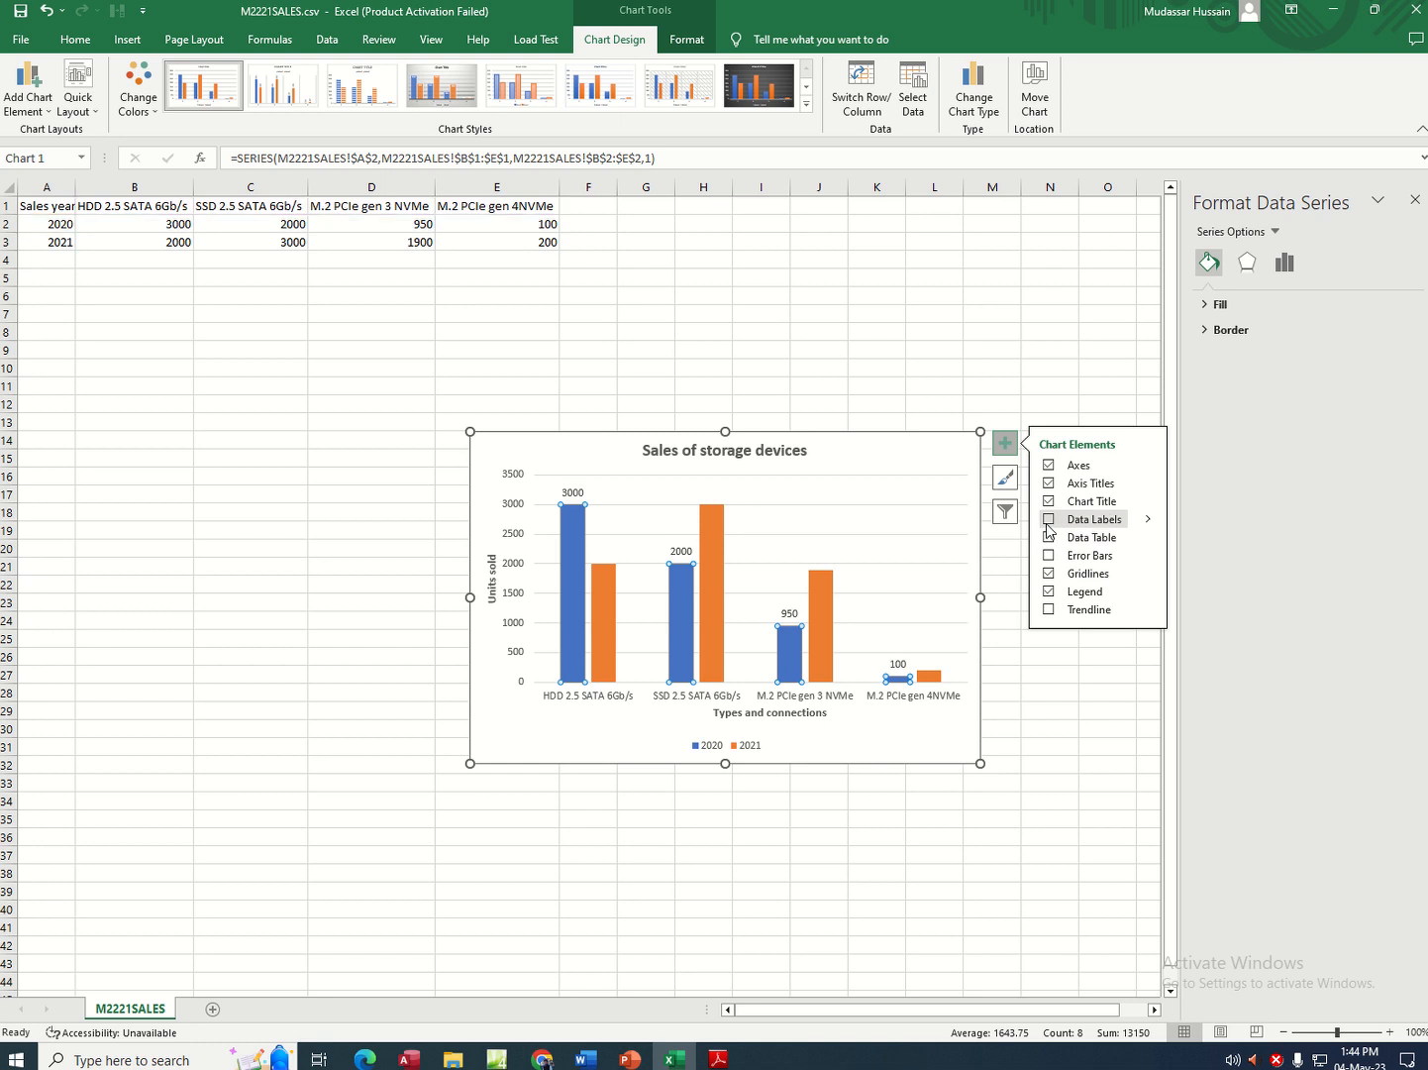
{"action": "left_click", "coordinate": [606, 600]}
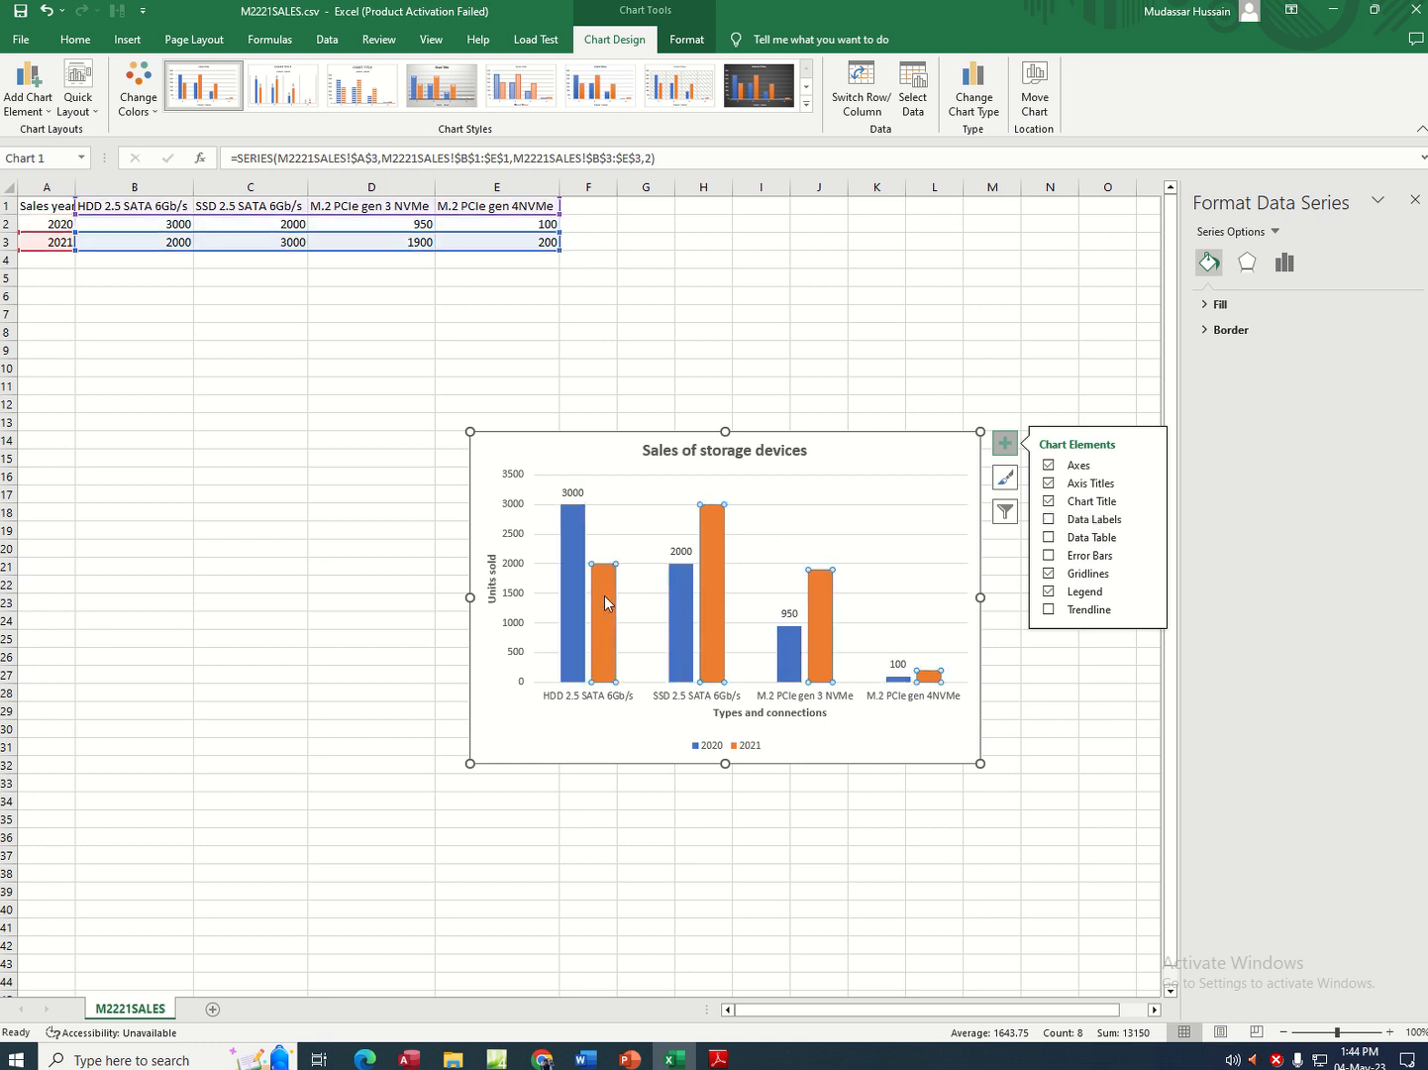
{"action": "left_click", "coordinate": [1050, 522]}
{"action": "left_click", "coordinate": [672, 813]}
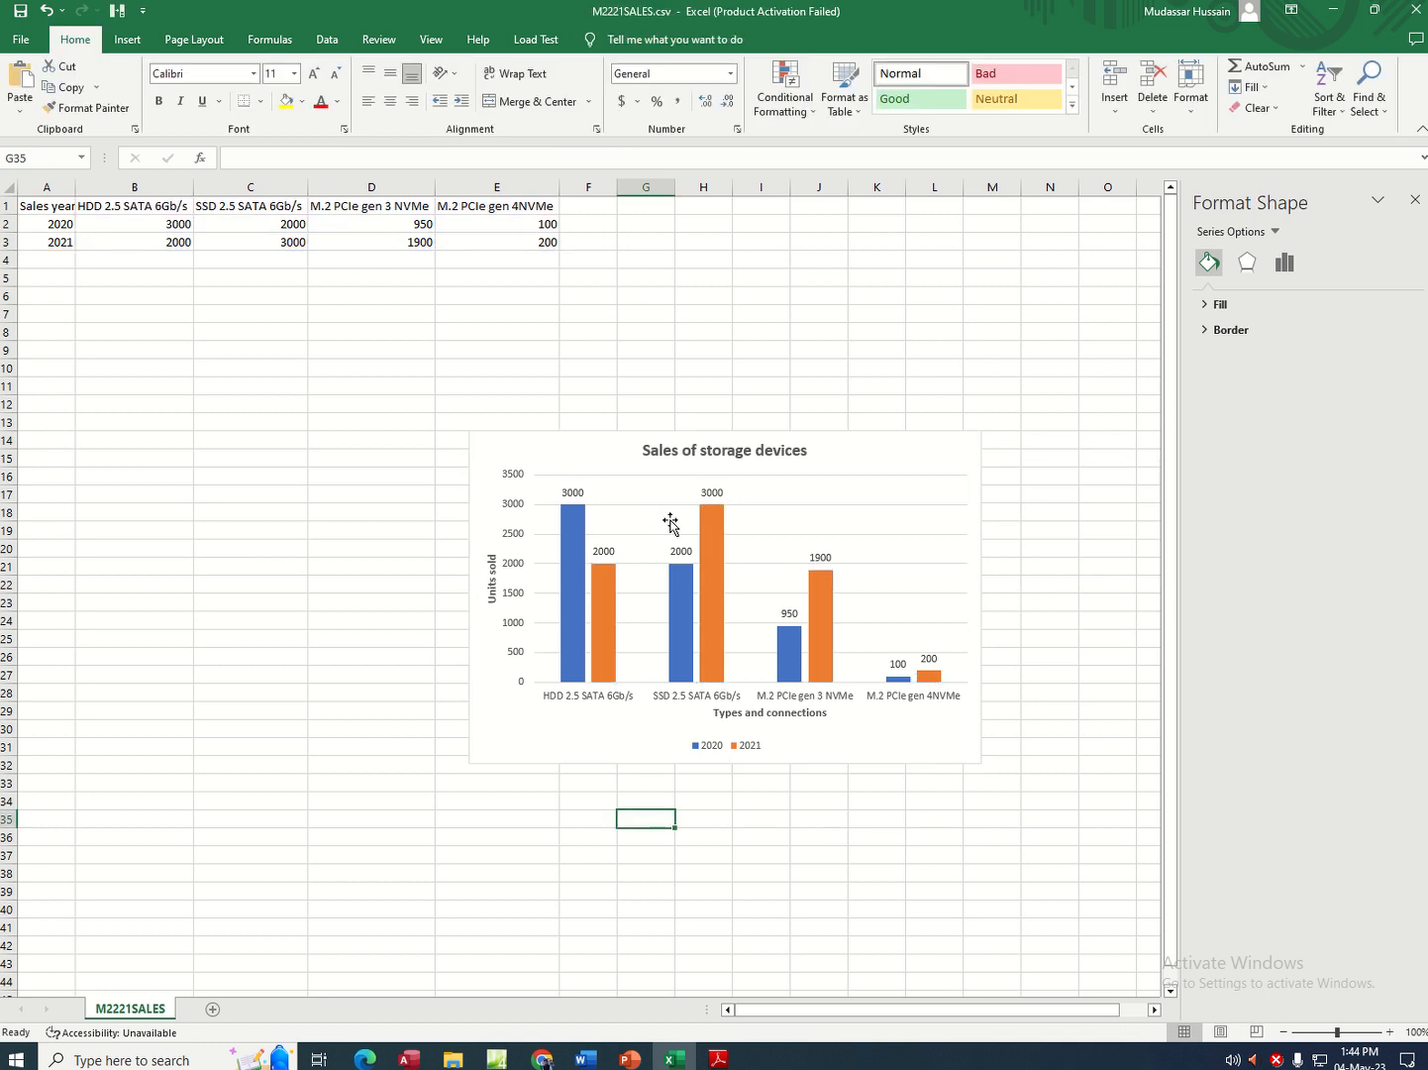
{"action": "left_click", "coordinate": [719, 1059]}
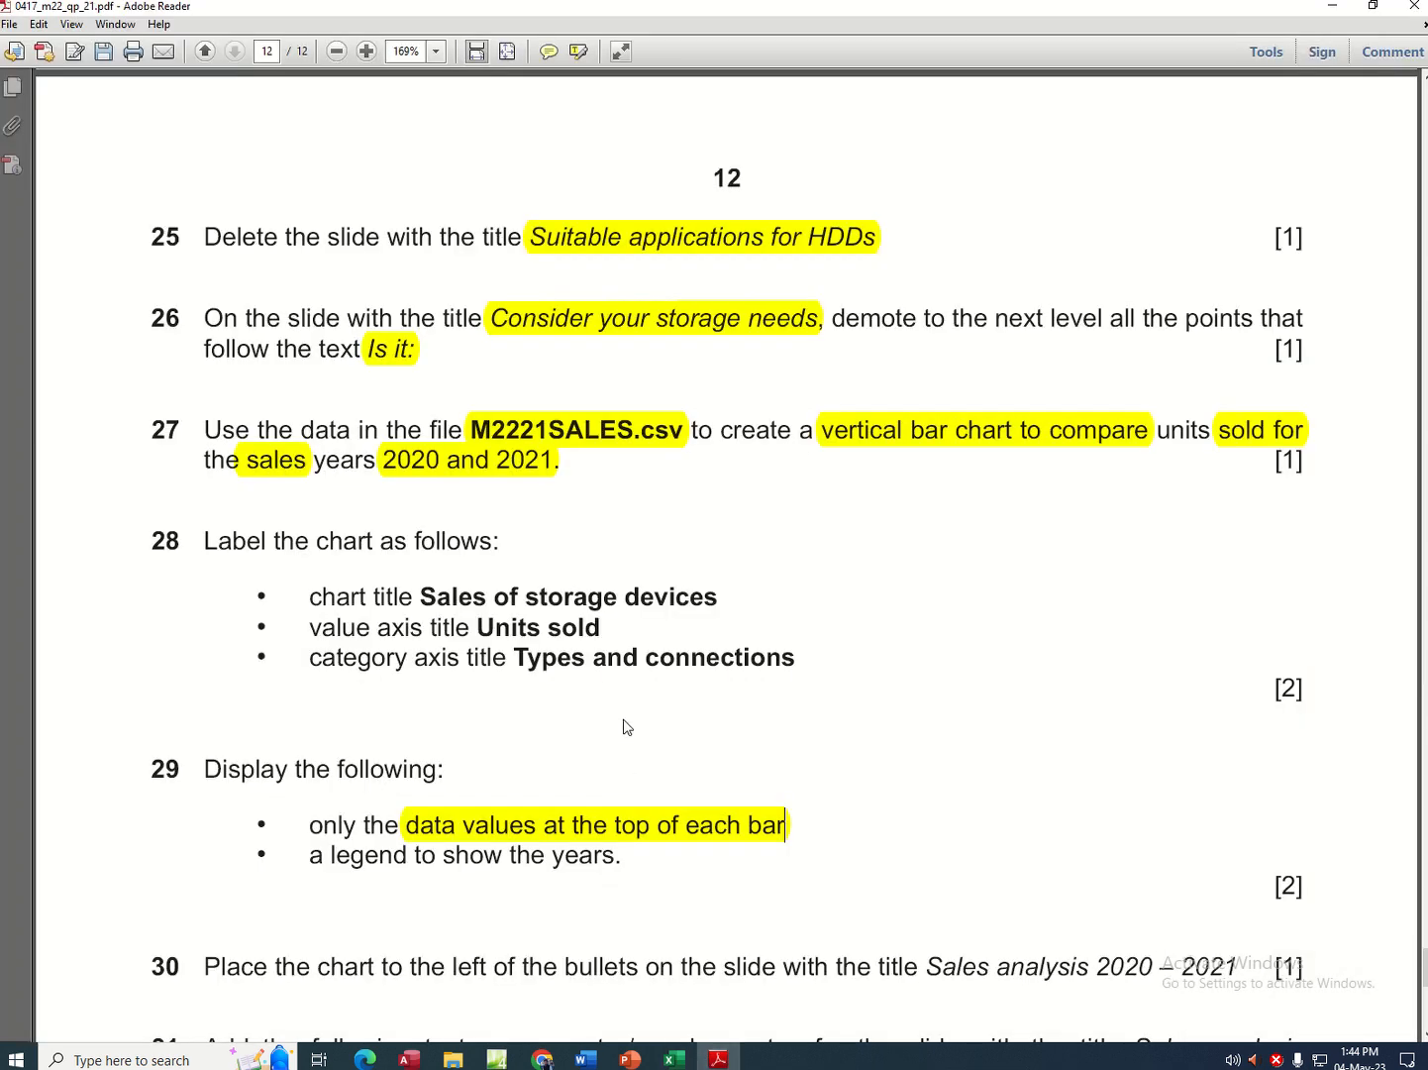
- Select the slide title "Sales analysis 2020 – 2021" in question 30, and switch to Excel to copy the whole "Sales of storage devices" chart
{"action": "scroll", "coordinate": [516, 793], "scroll_direction": "down", "scroll_amount": 3}
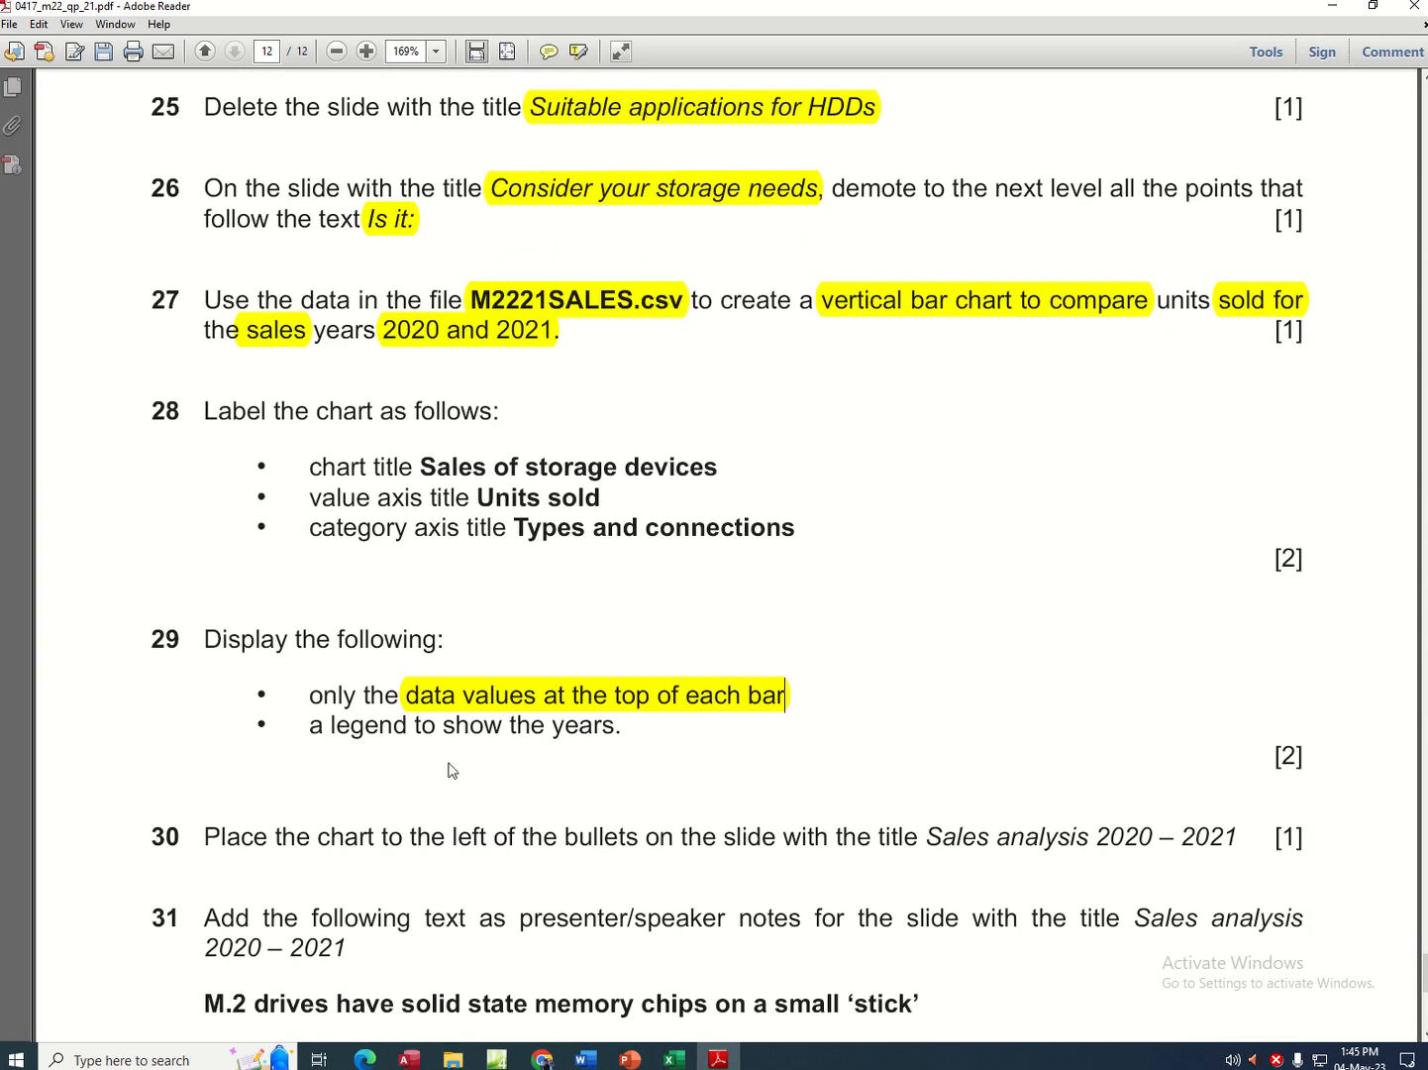
{"action": "scroll", "coordinate": [476, 815], "scroll_direction": "down", "scroll_amount": 3}
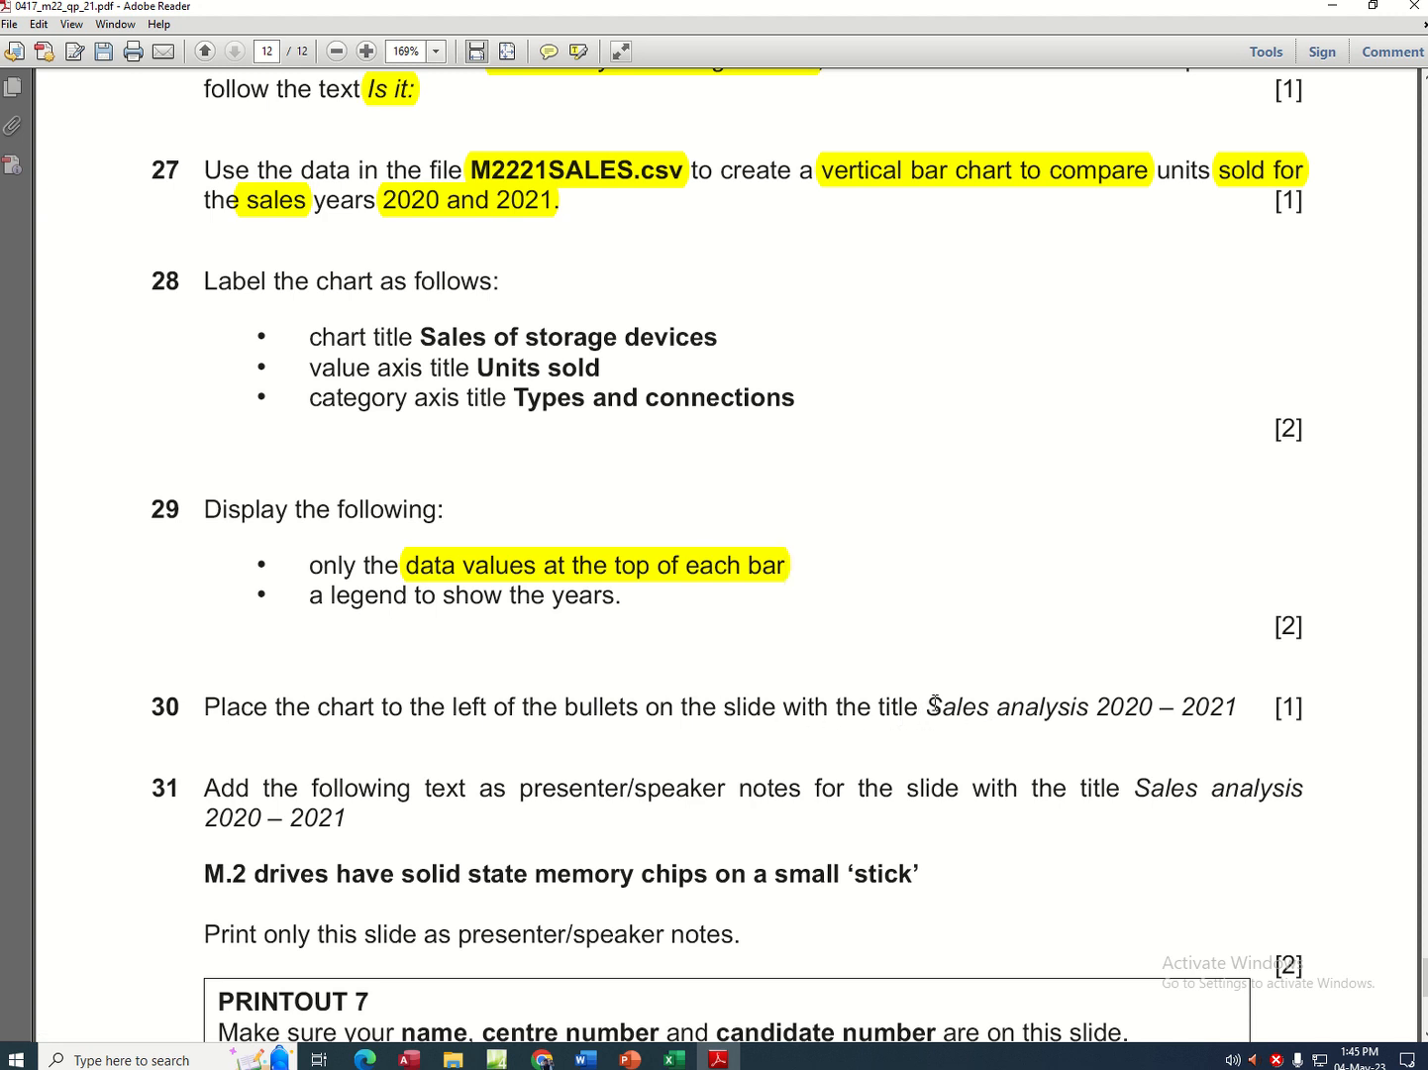
{"action": "left_click_drag", "start_coordinate": [930, 706], "coordinate": [1229, 715]}
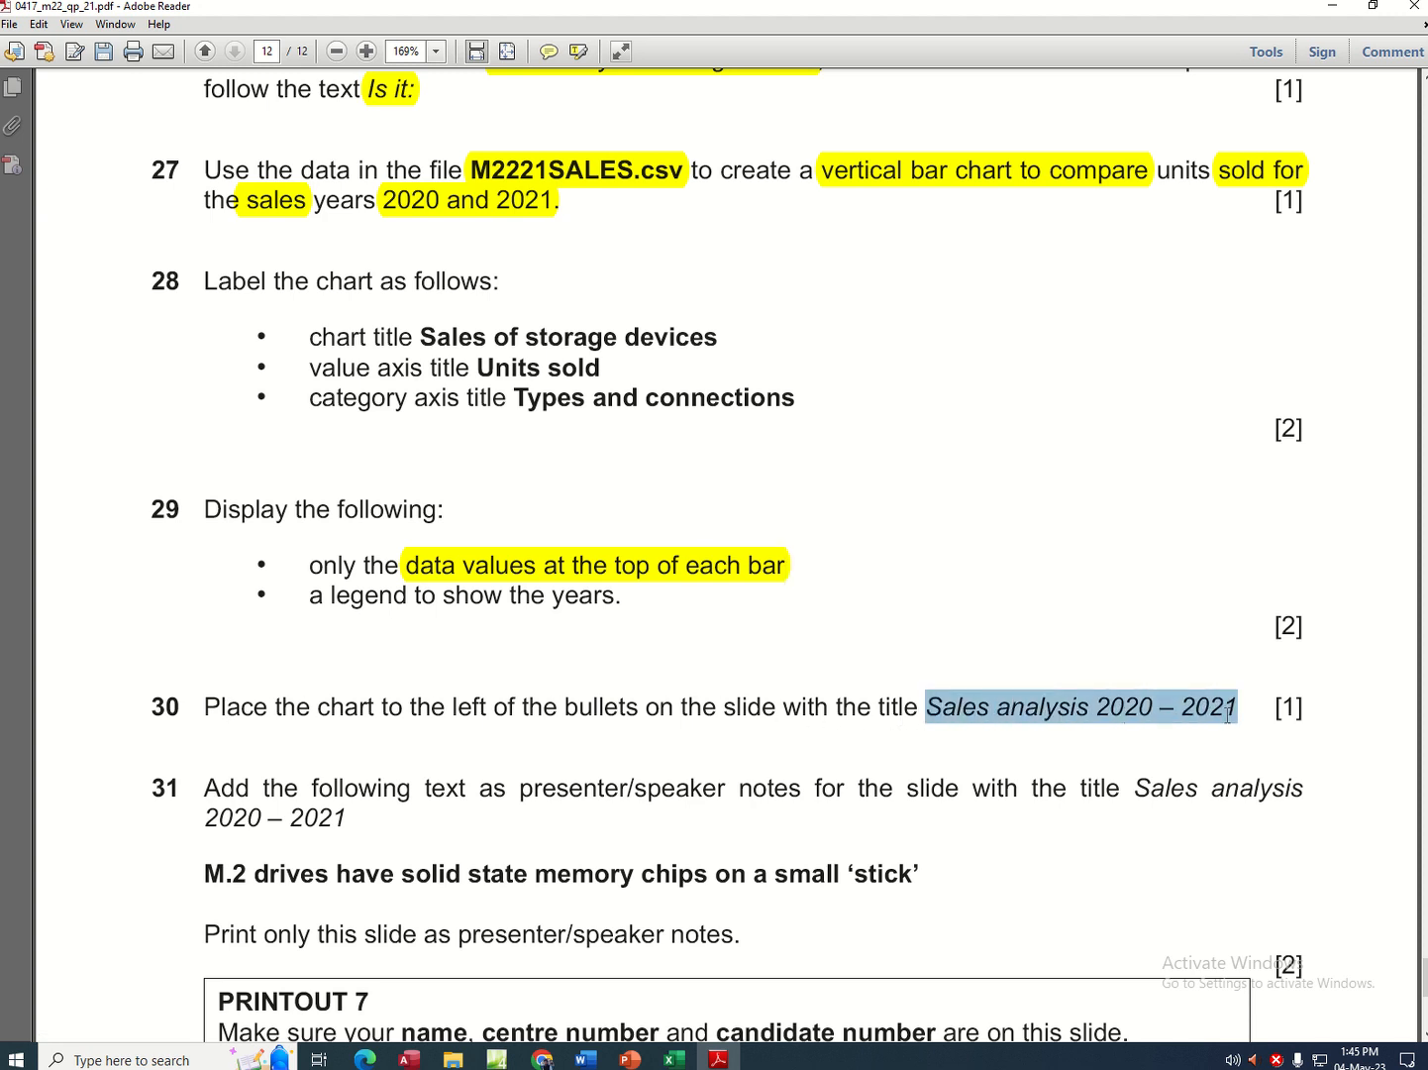
{"action": "left_click", "coordinate": [690, 1063]}
{"action": "right_click", "coordinate": [906, 483]}
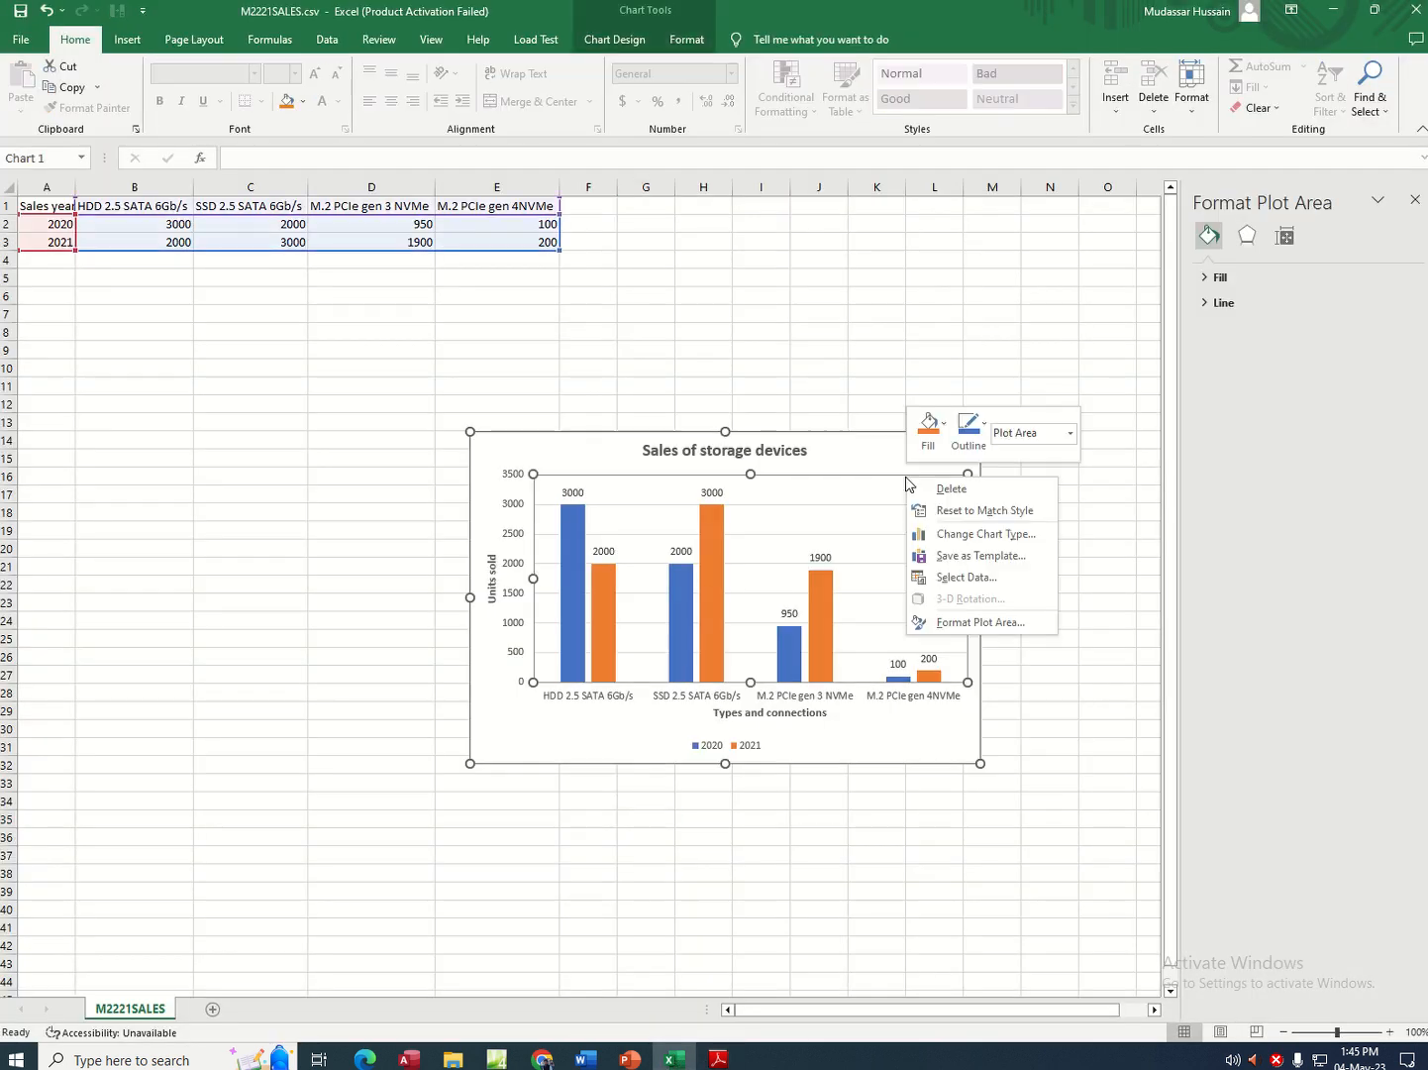
{"action": "right_click", "coordinate": [880, 458]}
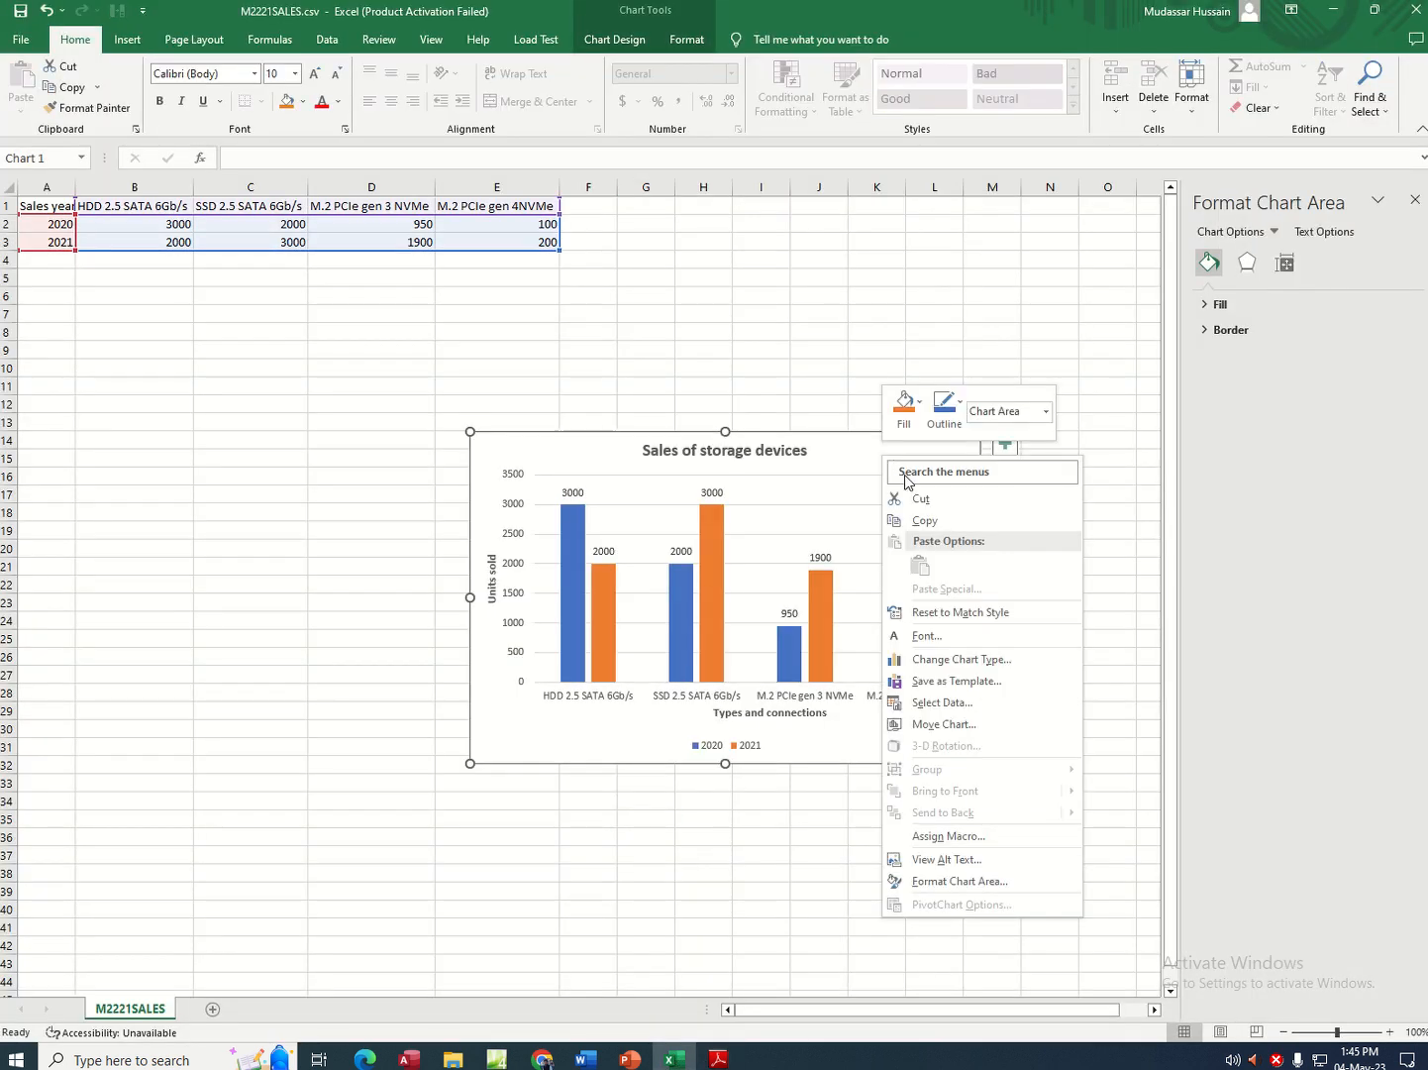
{"action": "left_click", "coordinate": [923, 520]}
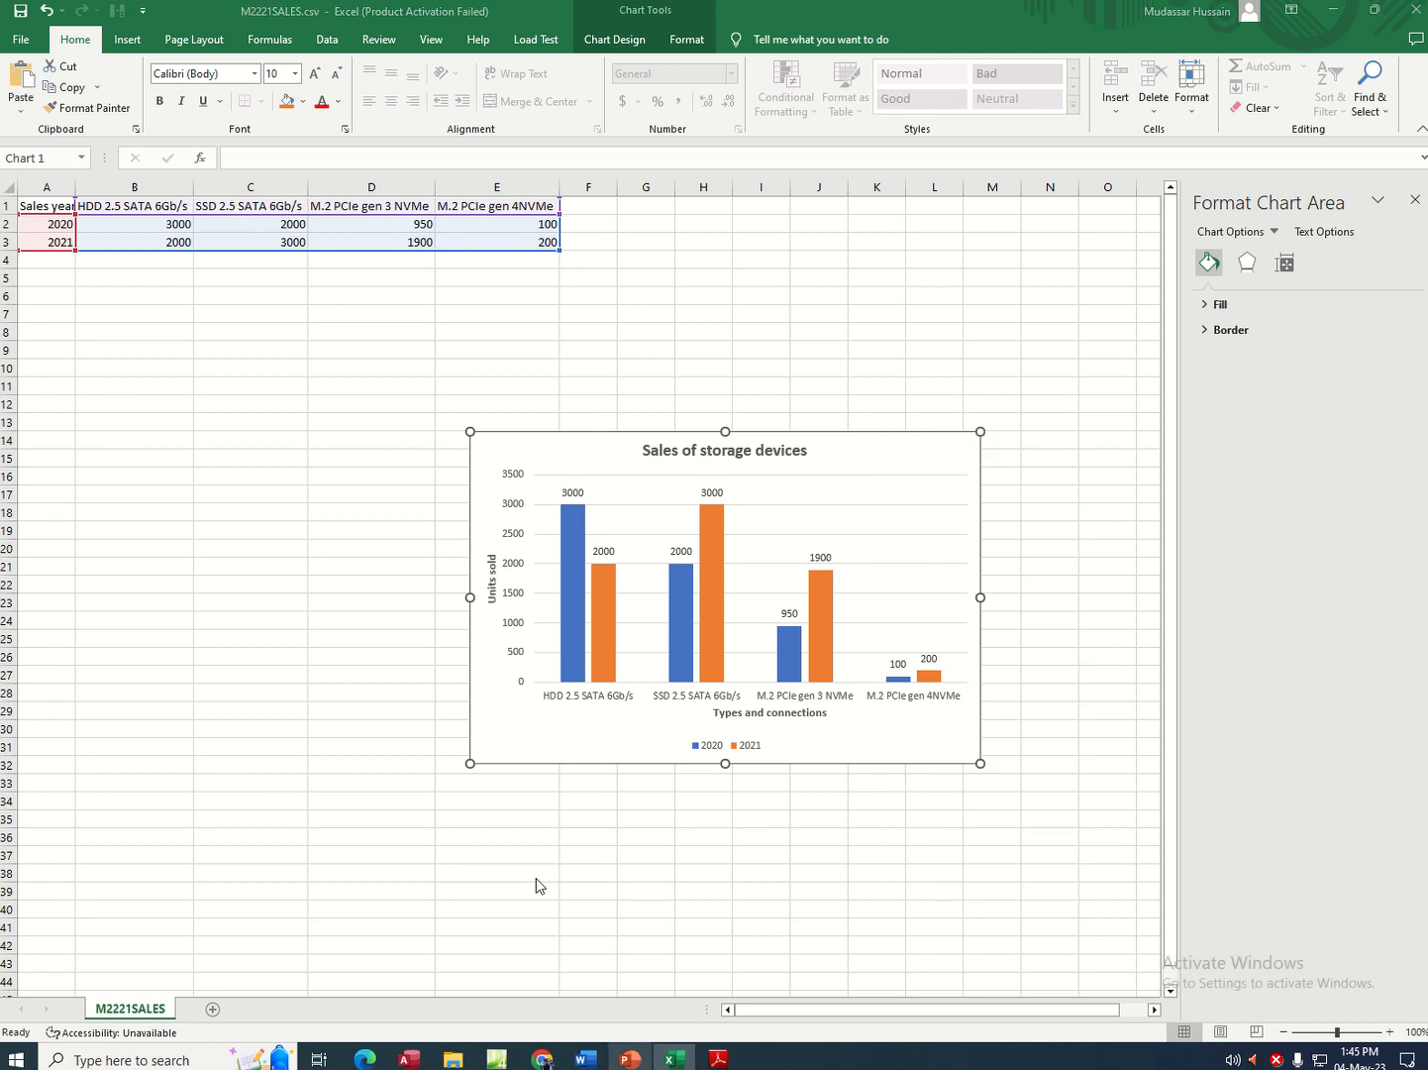
- Switch to PowerPoint, open the slide "Sales analysis 2020 - 2021", and narrow its bullet text box to the right half of the slide
{"action": "key", "text": "alt+Tab"}
{"action": "left_click", "coordinate": [165, 529]}
{"action": "left_click", "coordinate": [145, 644]}
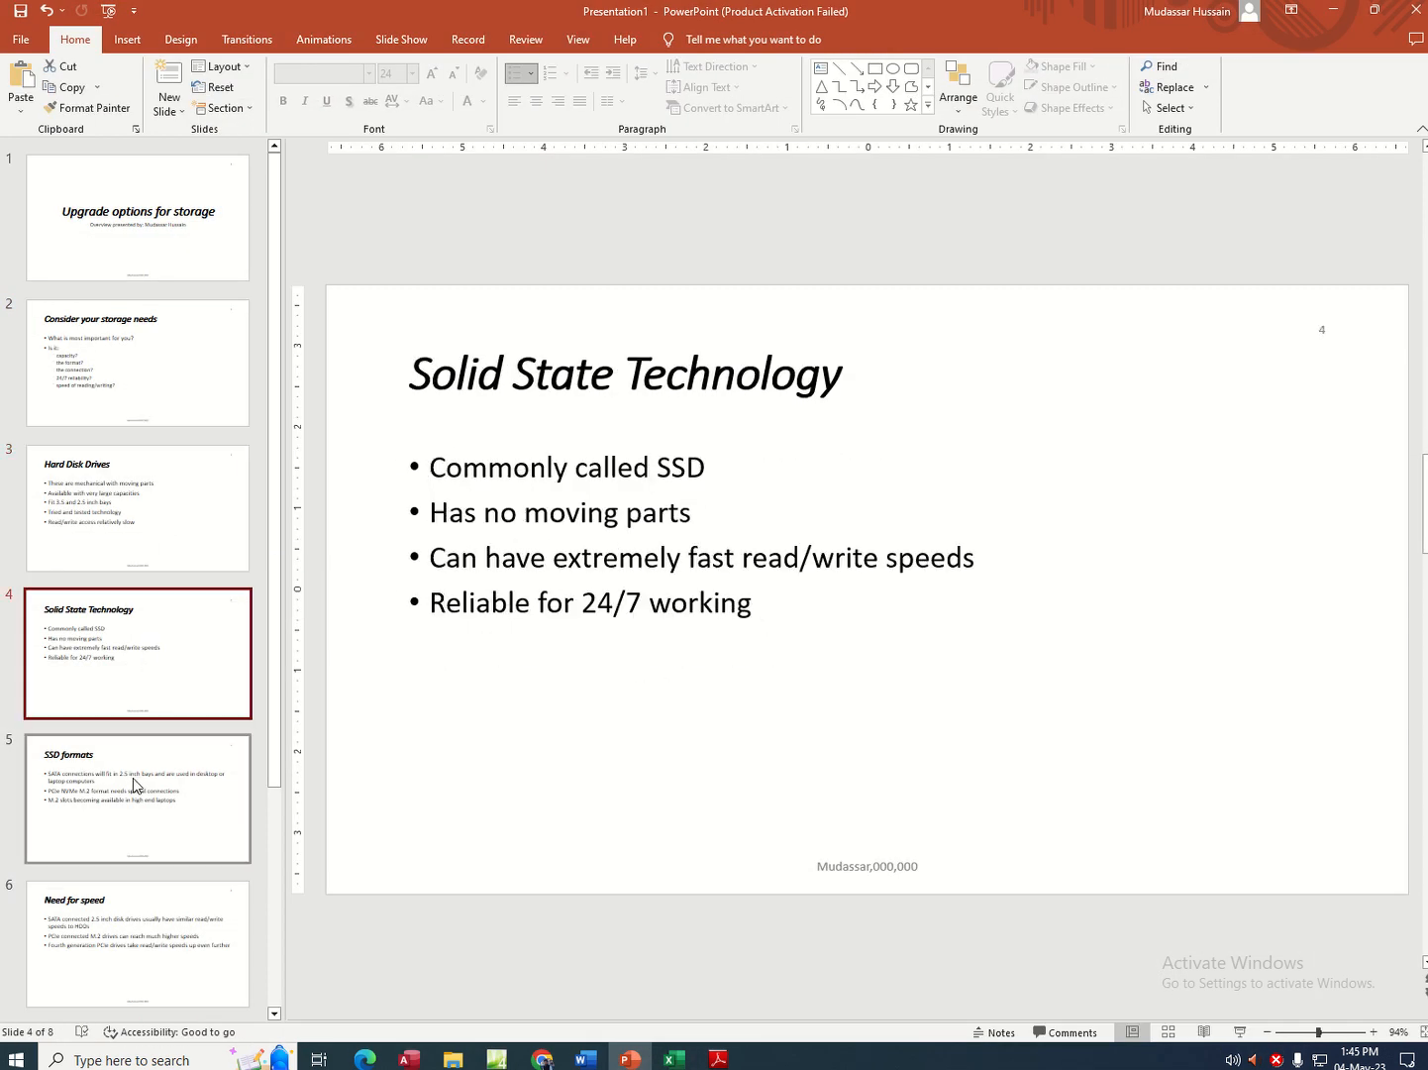
{"action": "left_click", "coordinate": [135, 784]}
{"action": "left_click", "coordinate": [147, 898]}
{"action": "scroll", "coordinate": [199, 805], "scroll_direction": "down", "scroll_amount": 3}
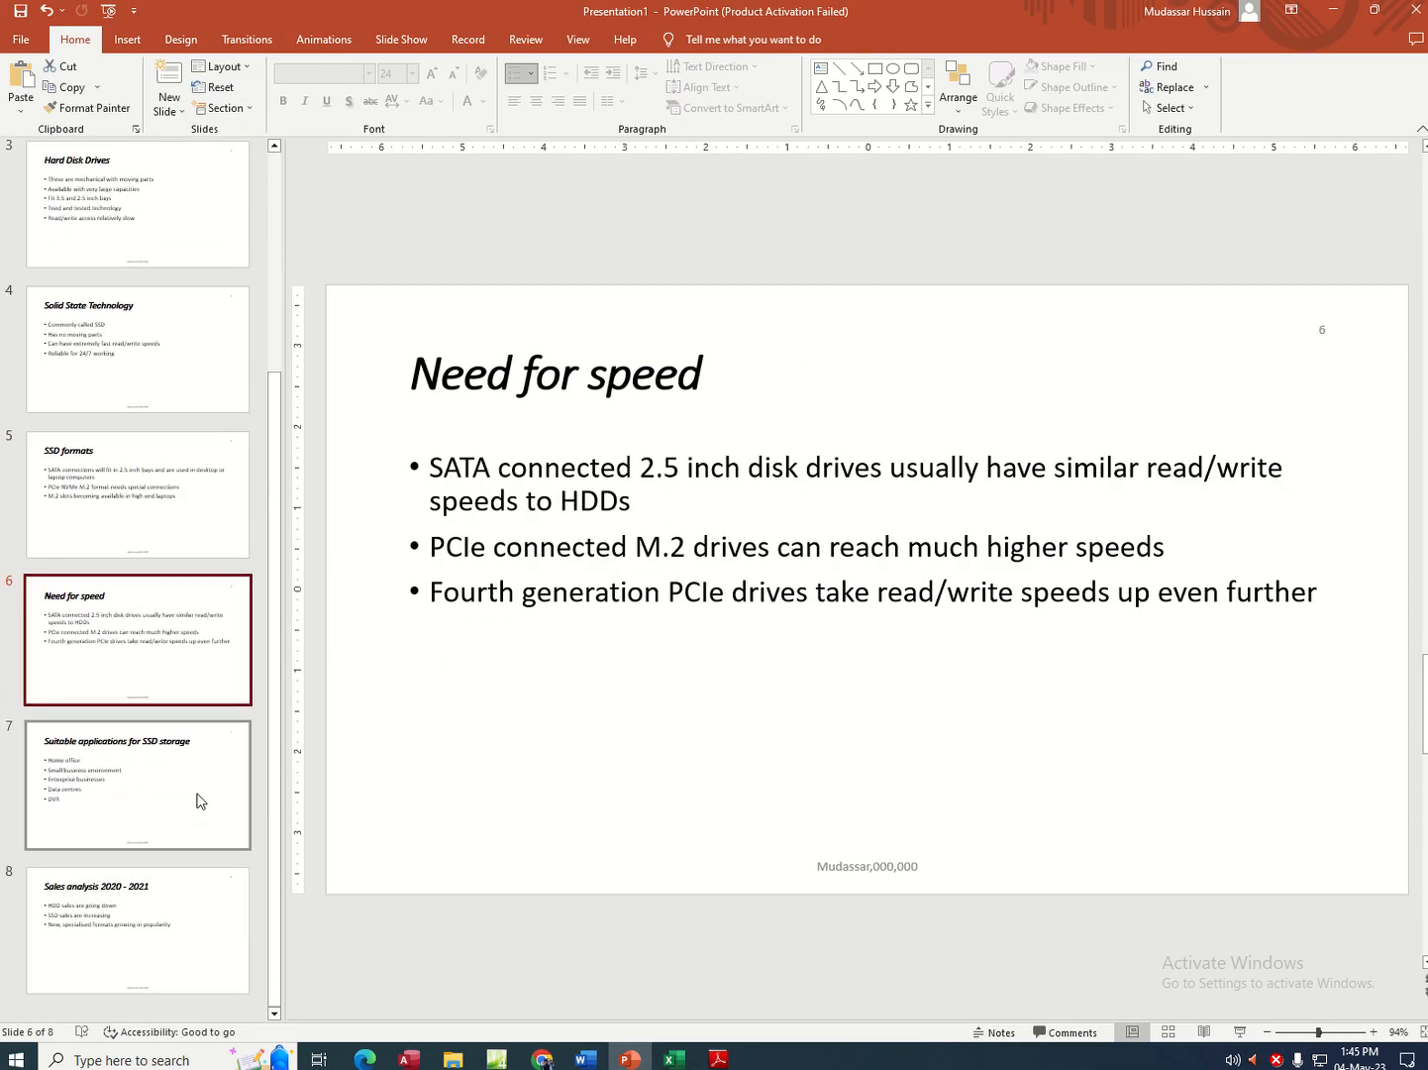
{"action": "left_click", "coordinate": [183, 920]}
{"action": "left_click", "coordinate": [616, 466]}
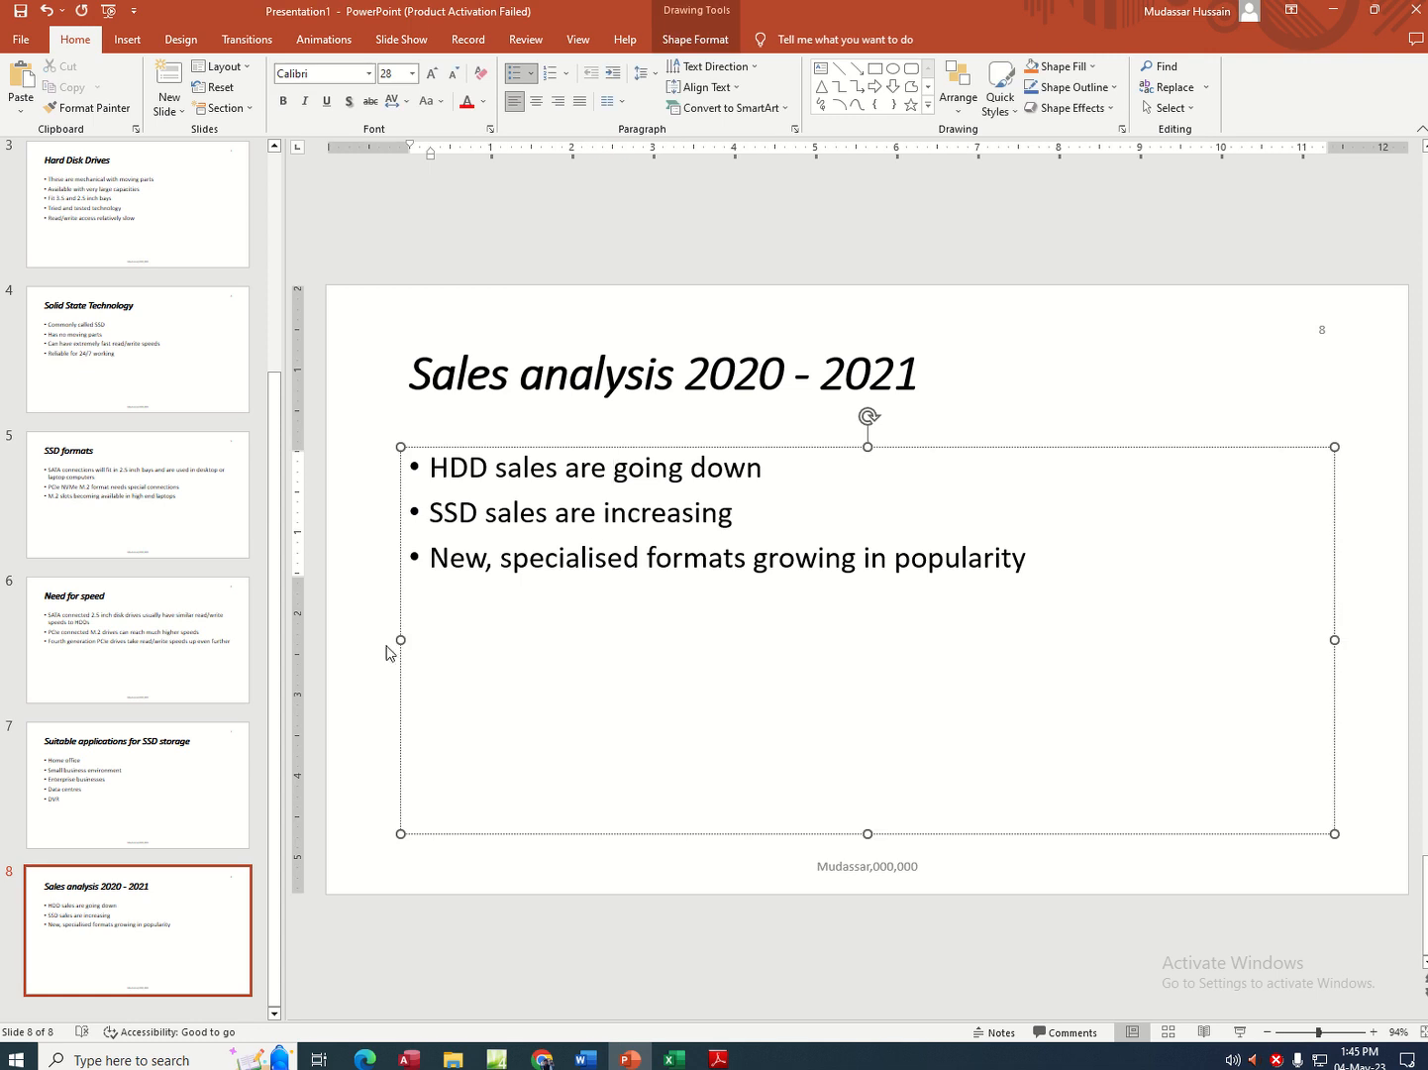
{"action": "left_click_drag", "start_coordinate": [401, 640], "coordinate": [868, 627]}
- Paste the copied chart onto the slide and move it to the left of the bullets, below the slide title
{"action": "left_click", "coordinate": [495, 575]}
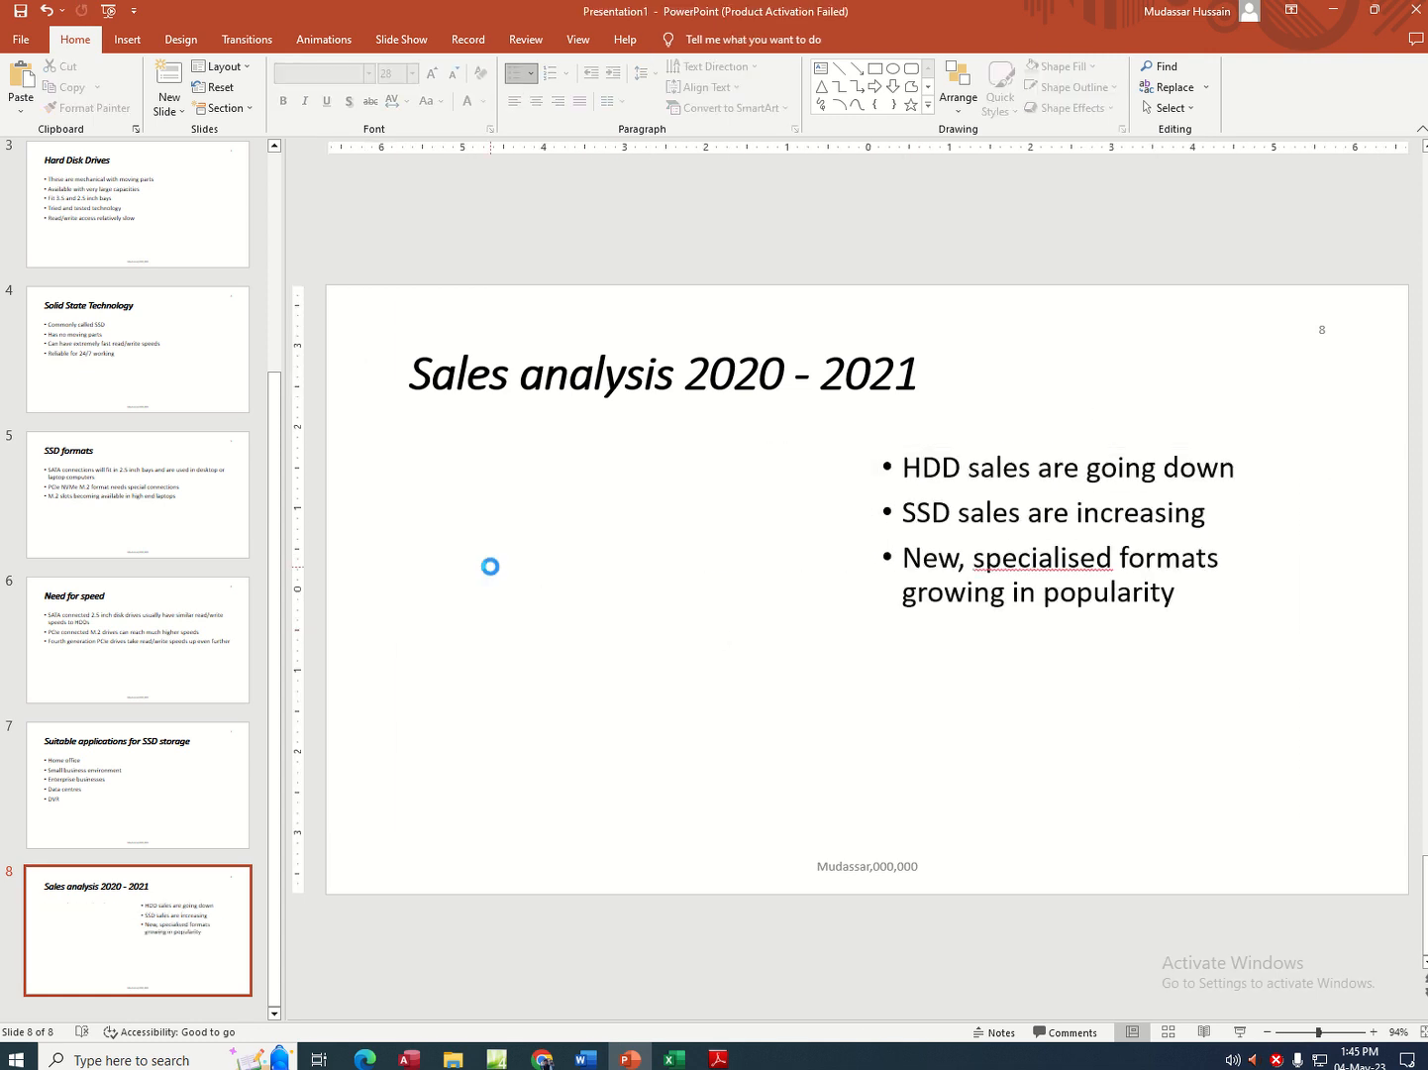
{"action": "key", "text": "ctrl+v"}
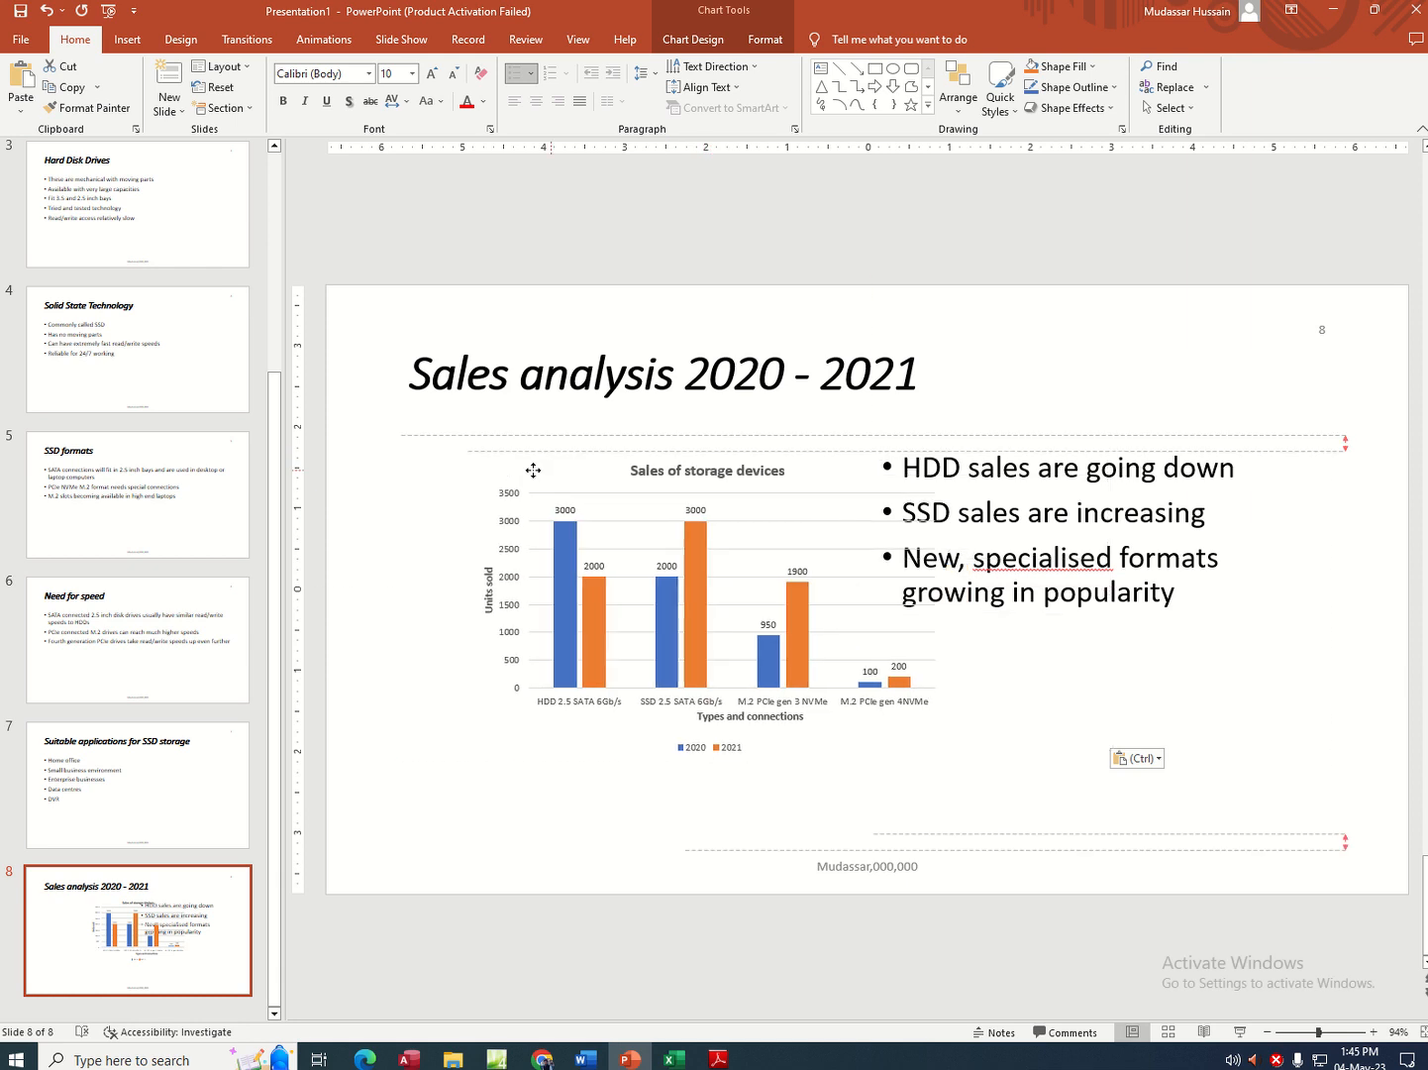
{"action": "left_click_drag", "start_coordinate": [534, 470], "coordinate": [447, 457]}
{"action": "left_click", "coordinate": [697, 815]}
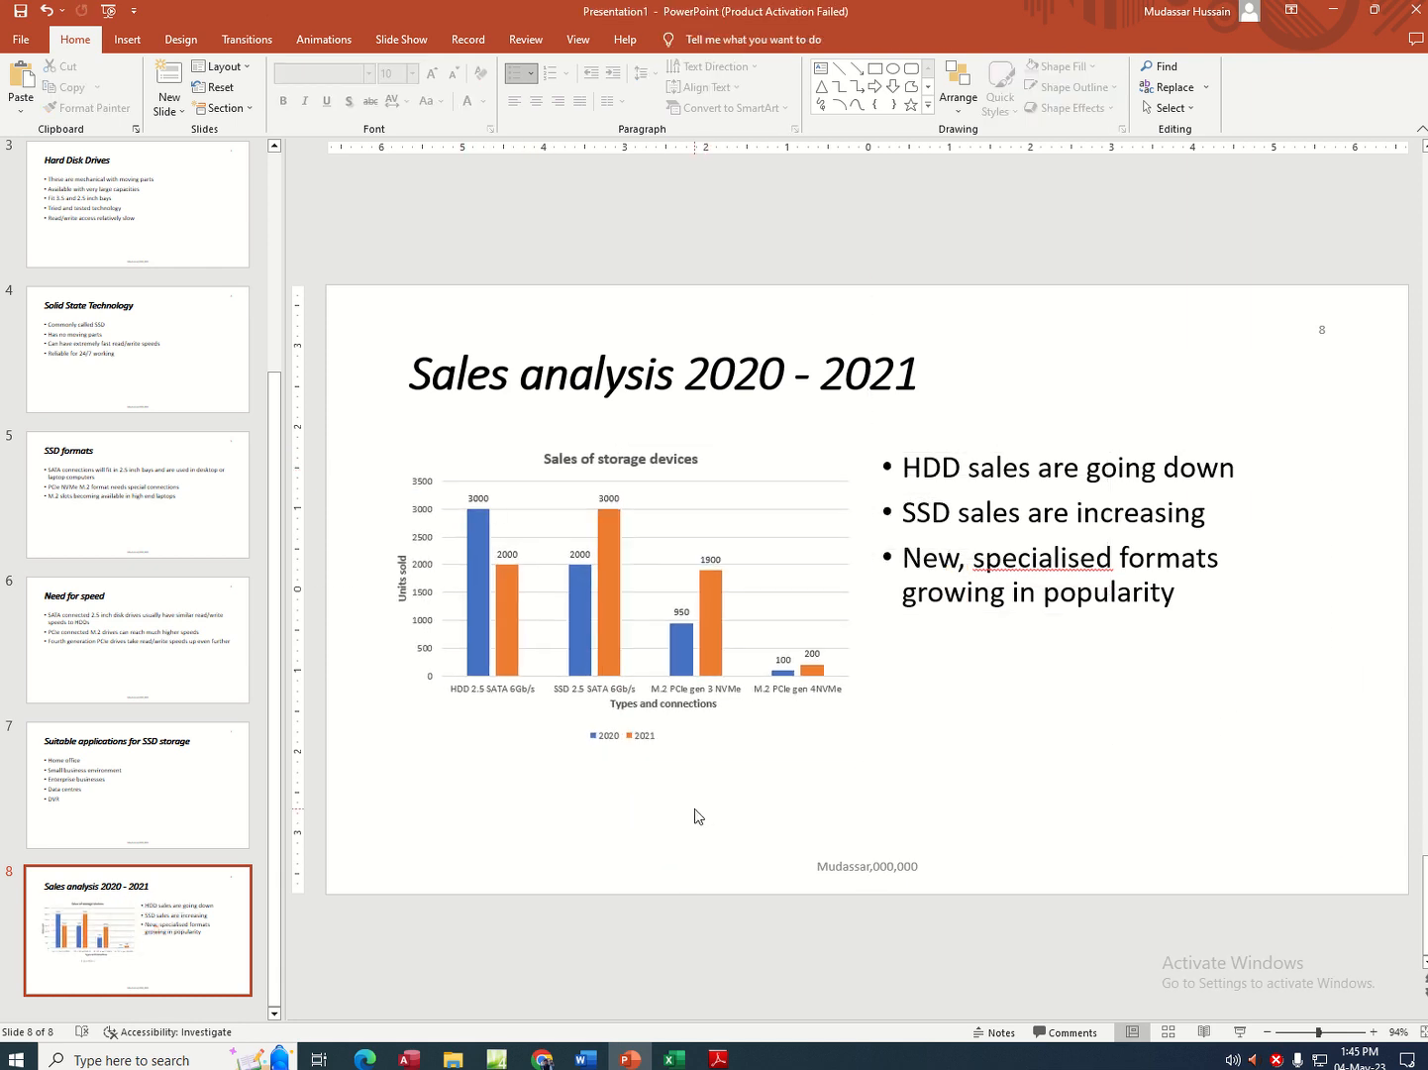
- Switch to Adobe Reader and copy the text "M.2 drives have solid state memory chips on a small 'stick'" from question 31
{"action": "left_click", "coordinate": [718, 1056]}
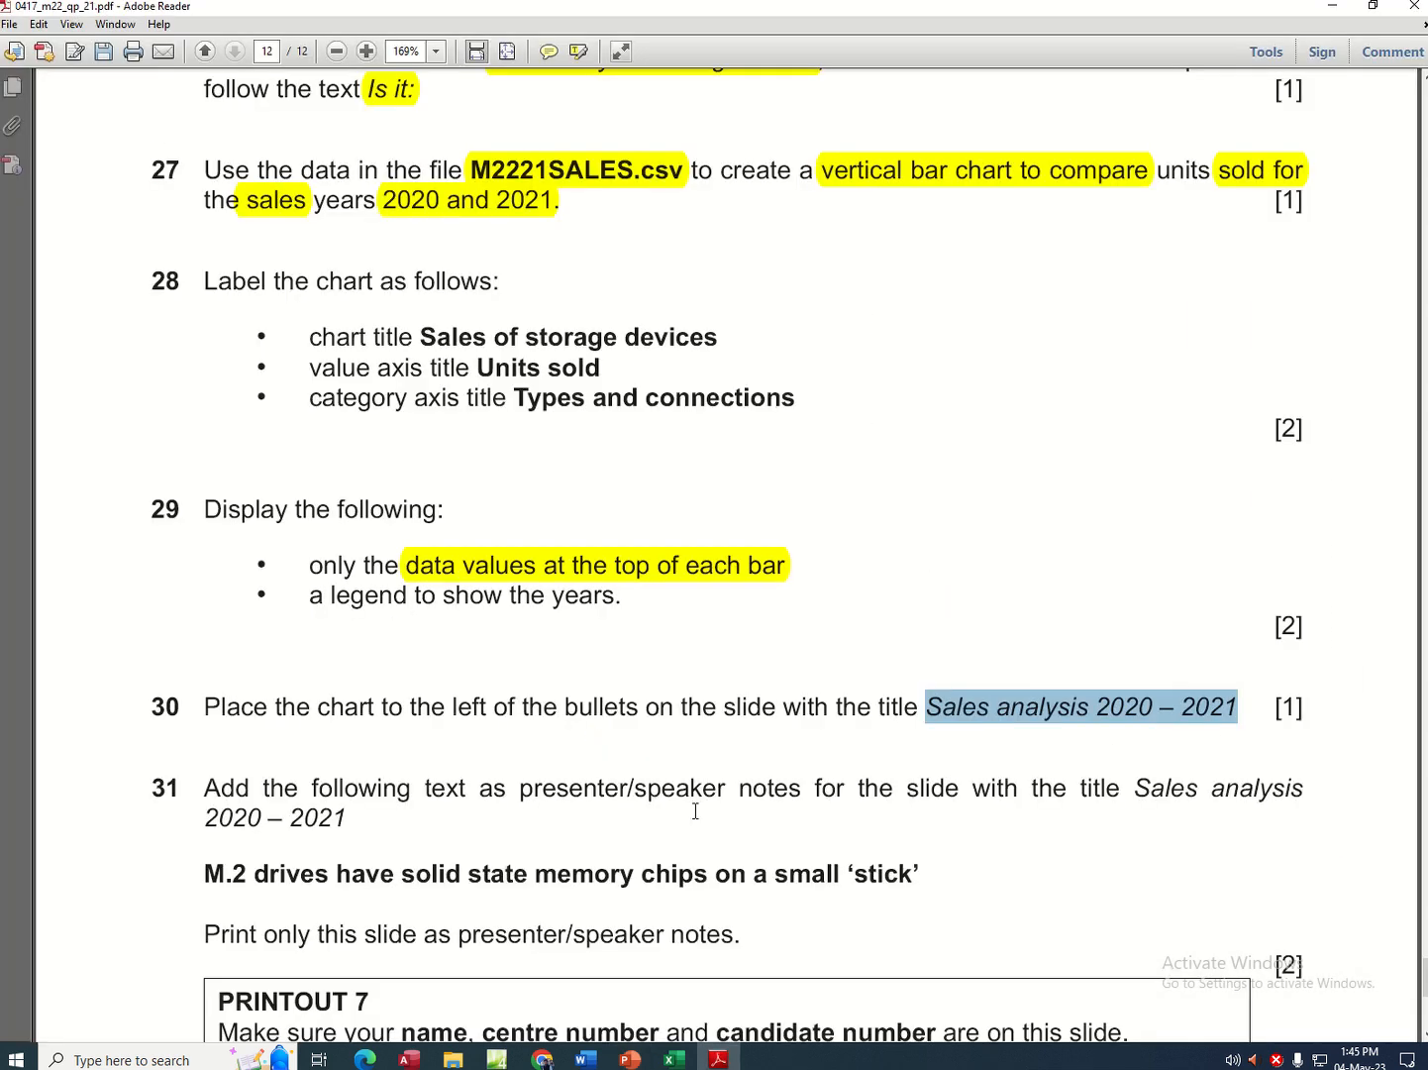
{"action": "scroll", "coordinate": [713, 753], "scroll_direction": "down", "scroll_amount": 4}
{"action": "left_click_drag", "start_coordinate": [260, 613], "coordinate": [1219, 628]}
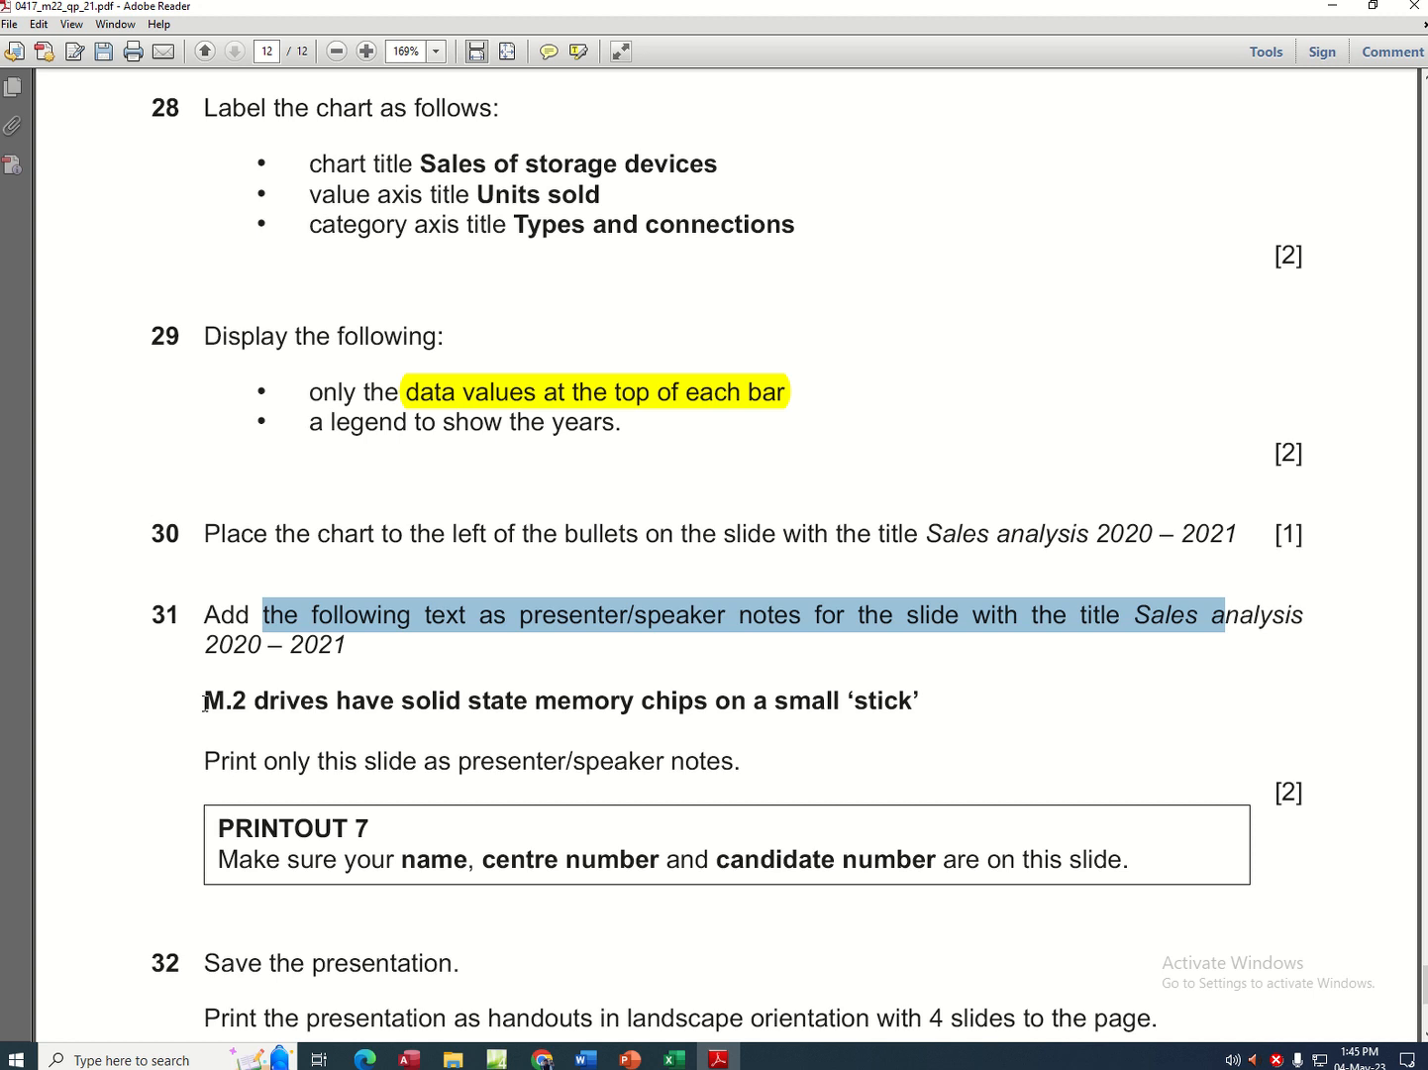
{"action": "left_click_drag", "start_coordinate": [205, 702], "coordinate": [919, 696]}
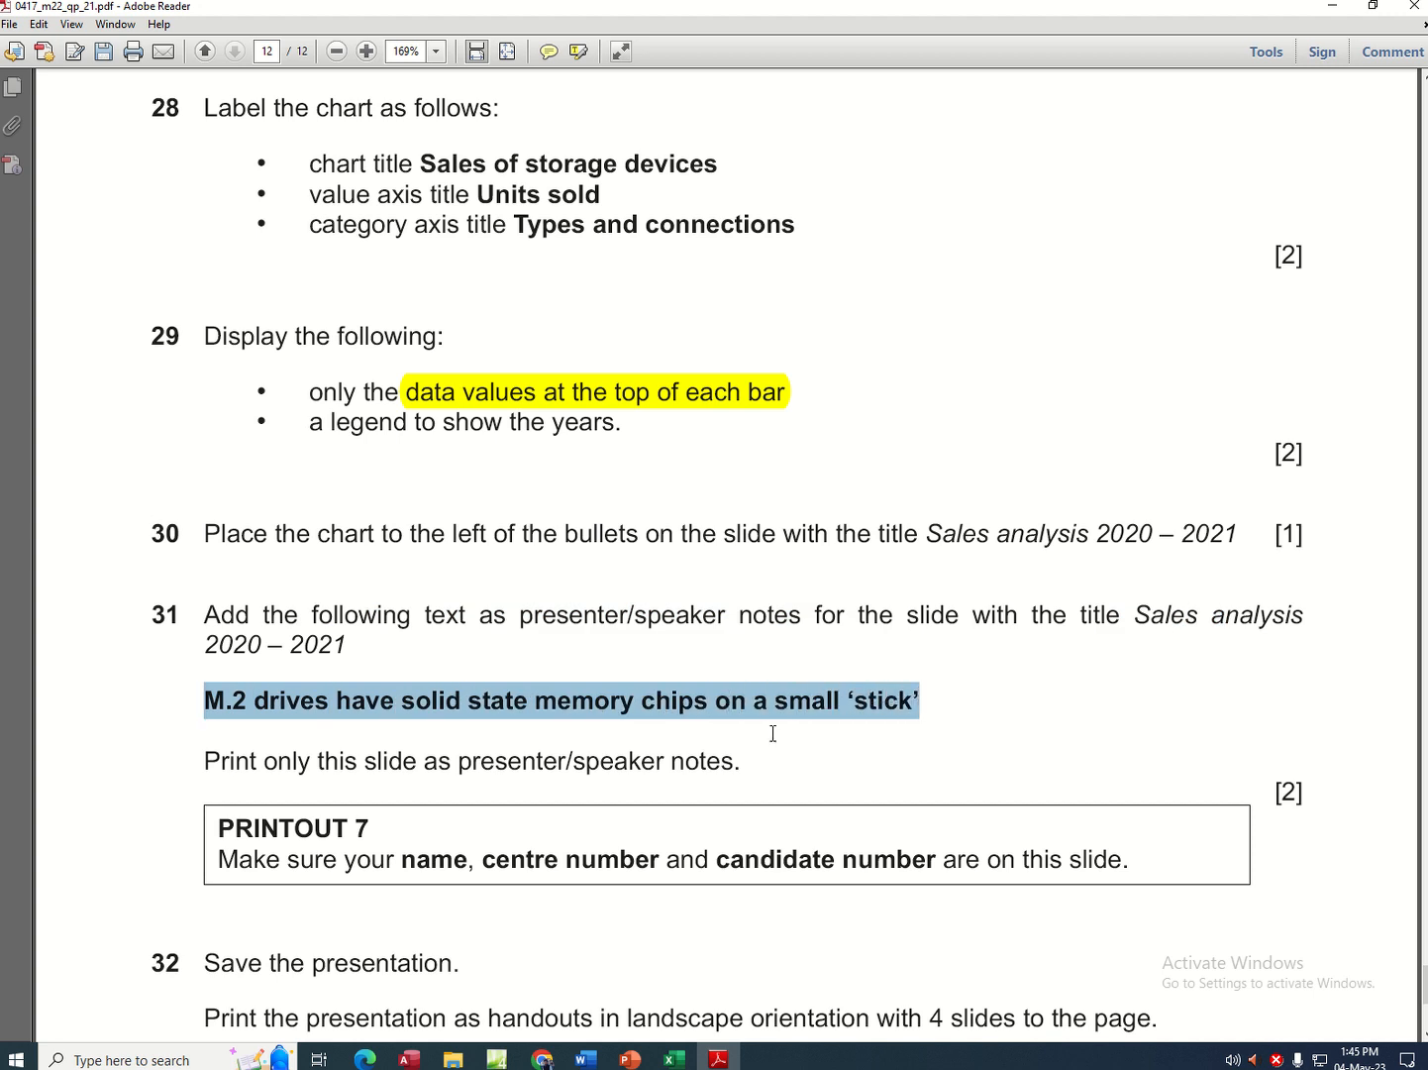
{"action": "right_click", "coordinate": [737, 706]}
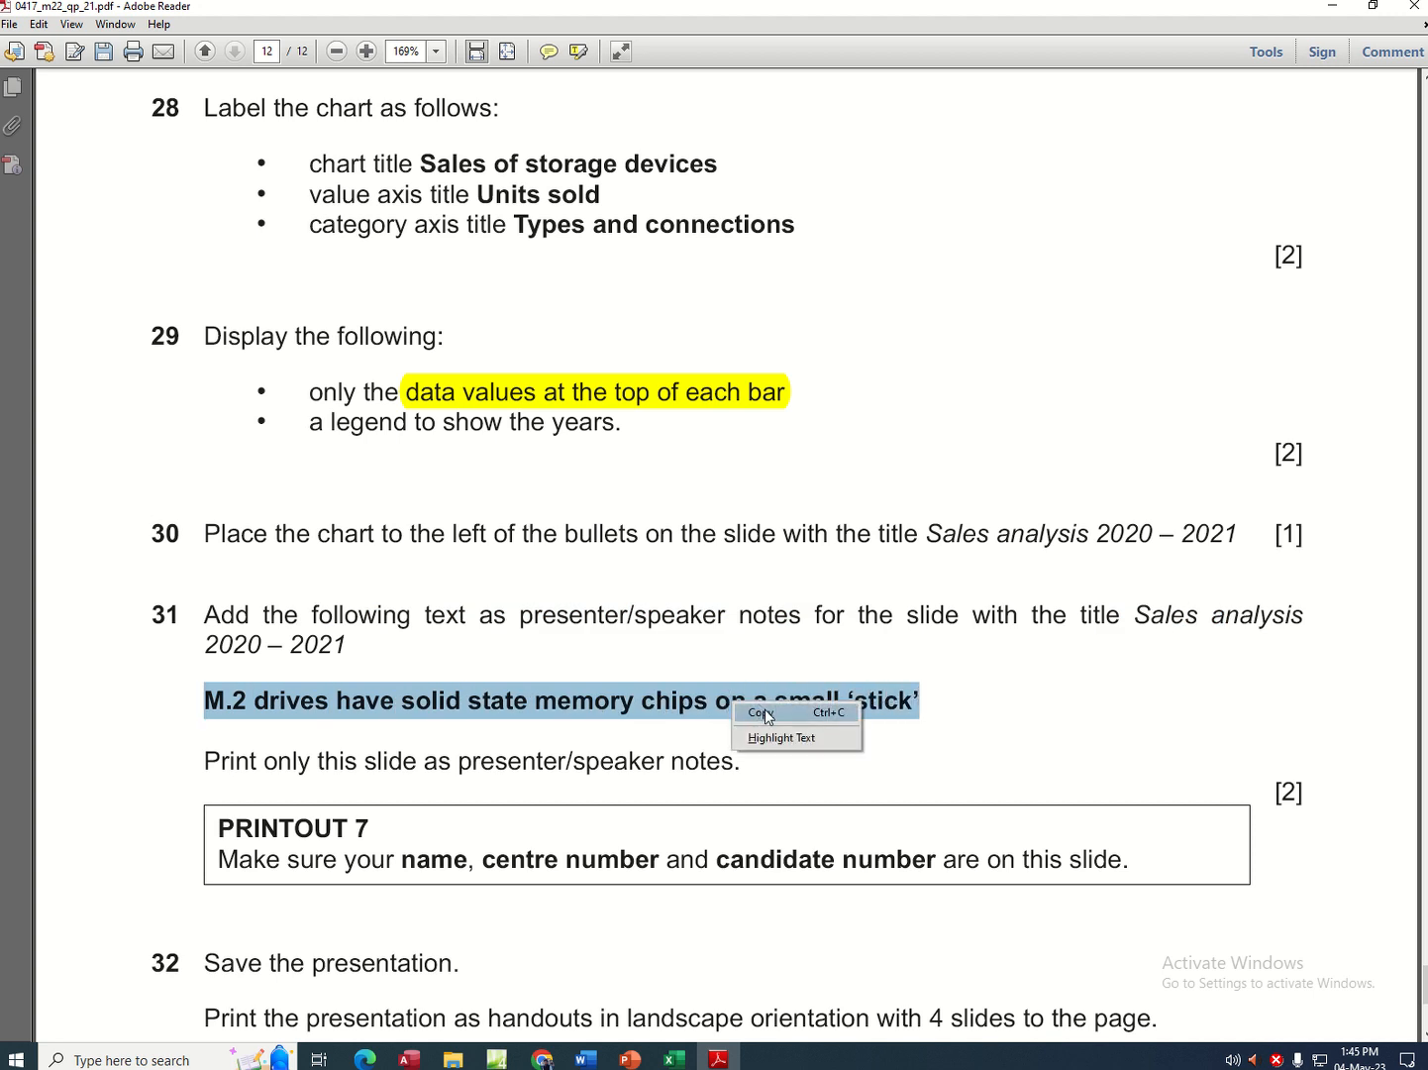
{"action": "left_click", "coordinate": [761, 715]}
- In PowerPoint, show the Sales analysis slide as a notes page and paste the copied text as its speaker notes
{"action": "left_click", "coordinate": [631, 1058]}
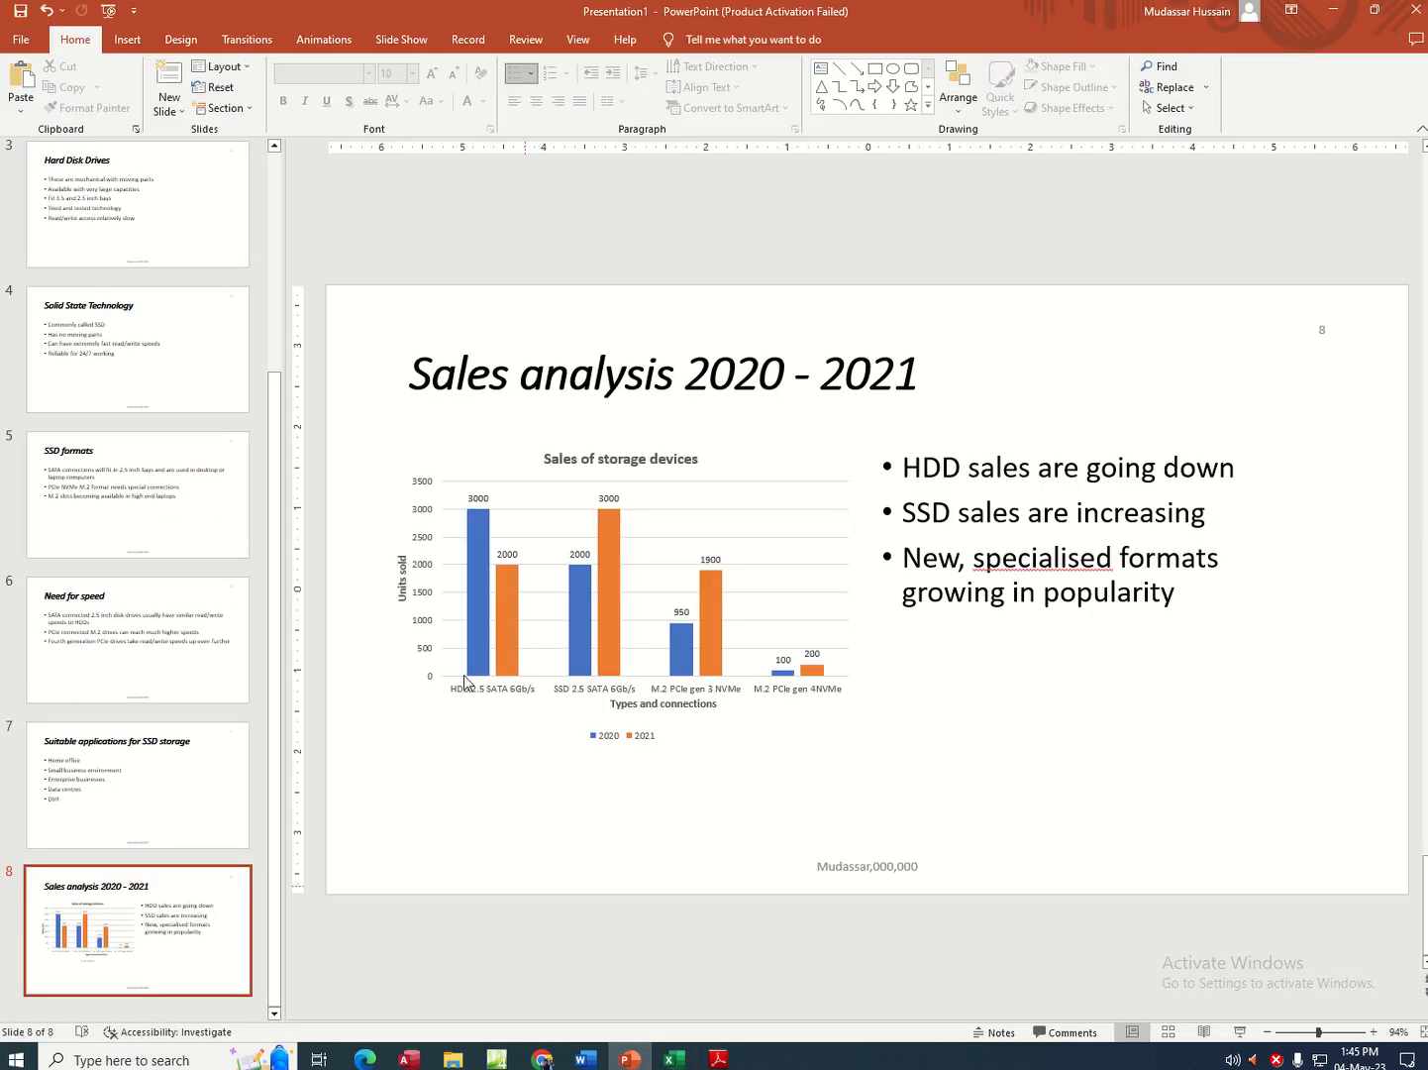
{"action": "left_click", "coordinate": [577, 40]}
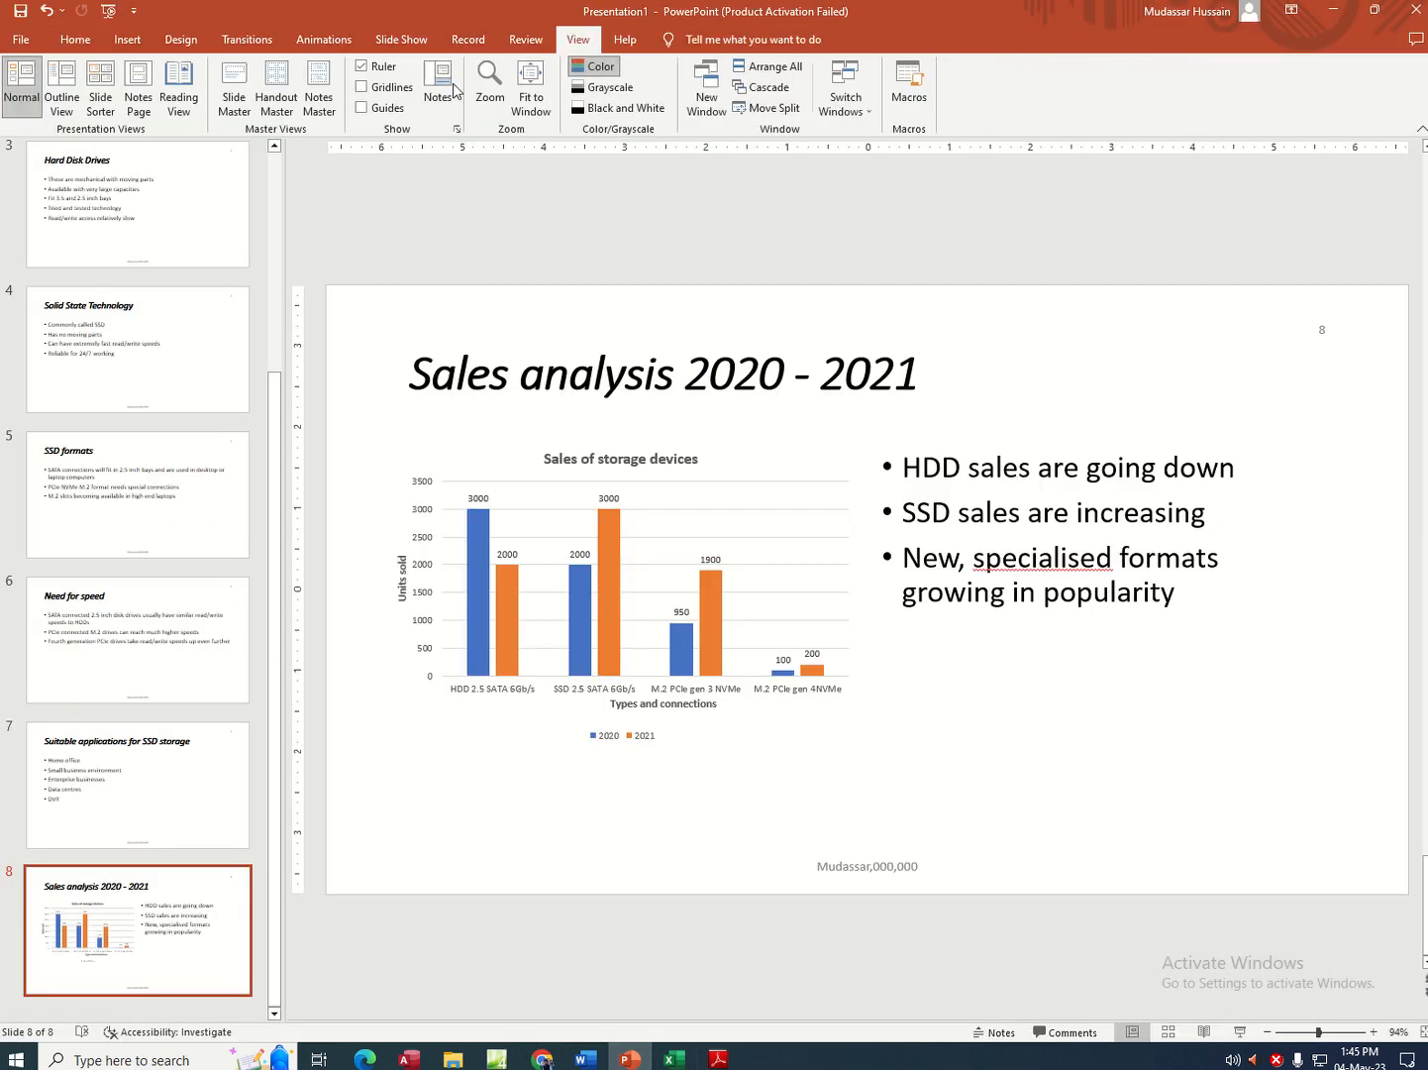
{"action": "left_click", "coordinate": [139, 104]}
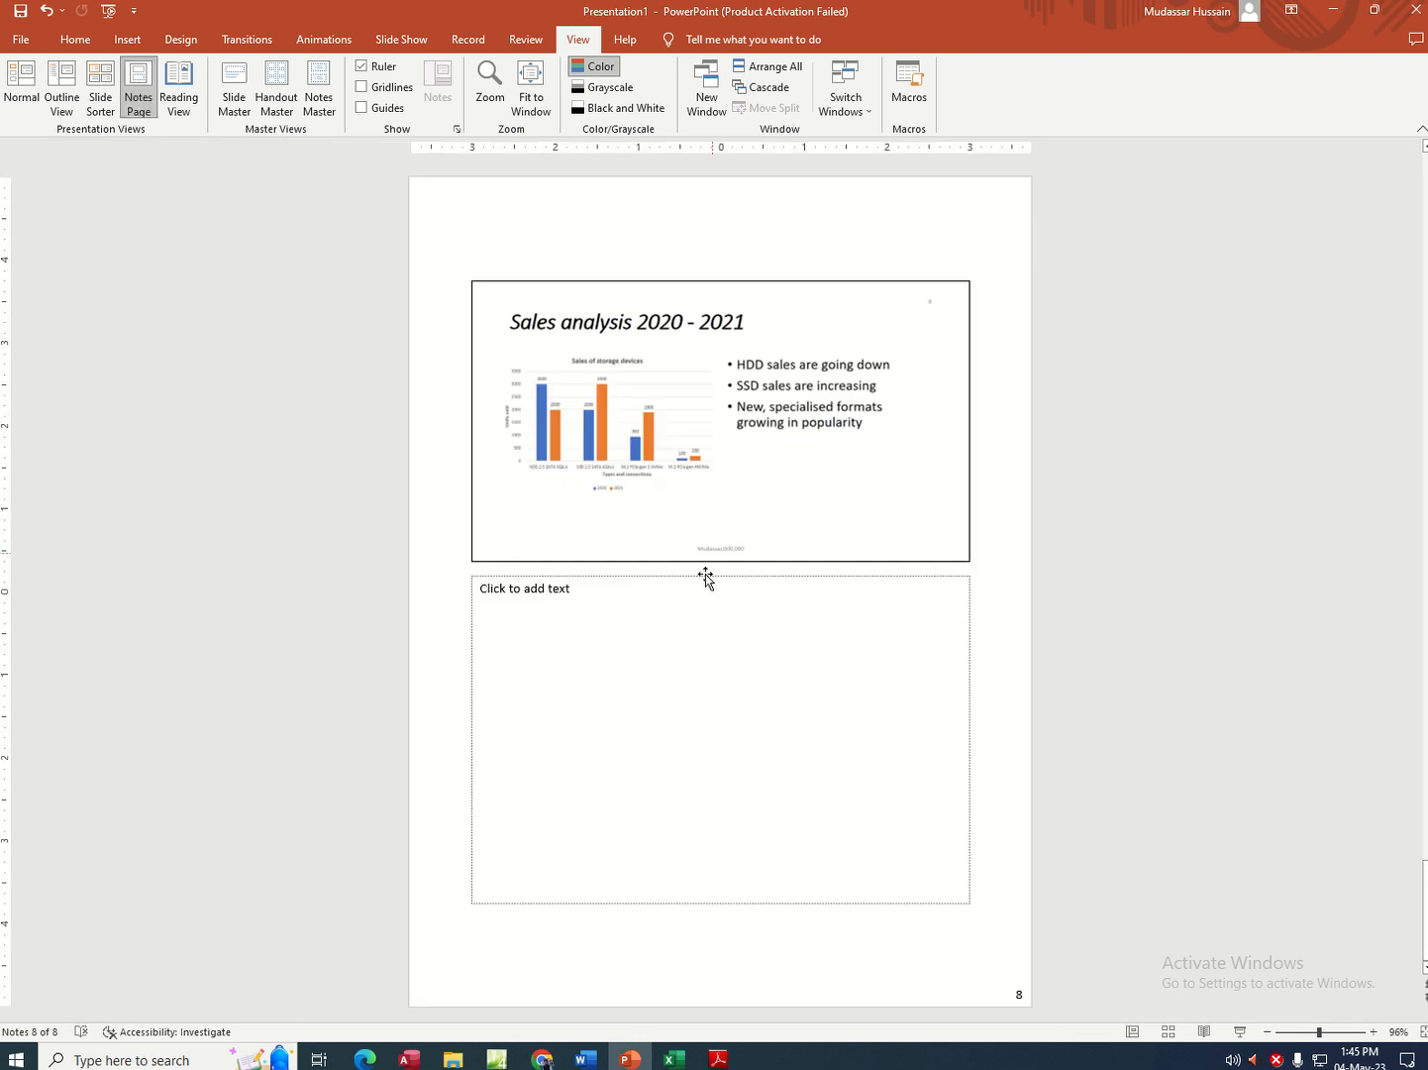
{"action": "left_click", "coordinate": [663, 656]}
{"action": "key", "text": "ctrl+v"}
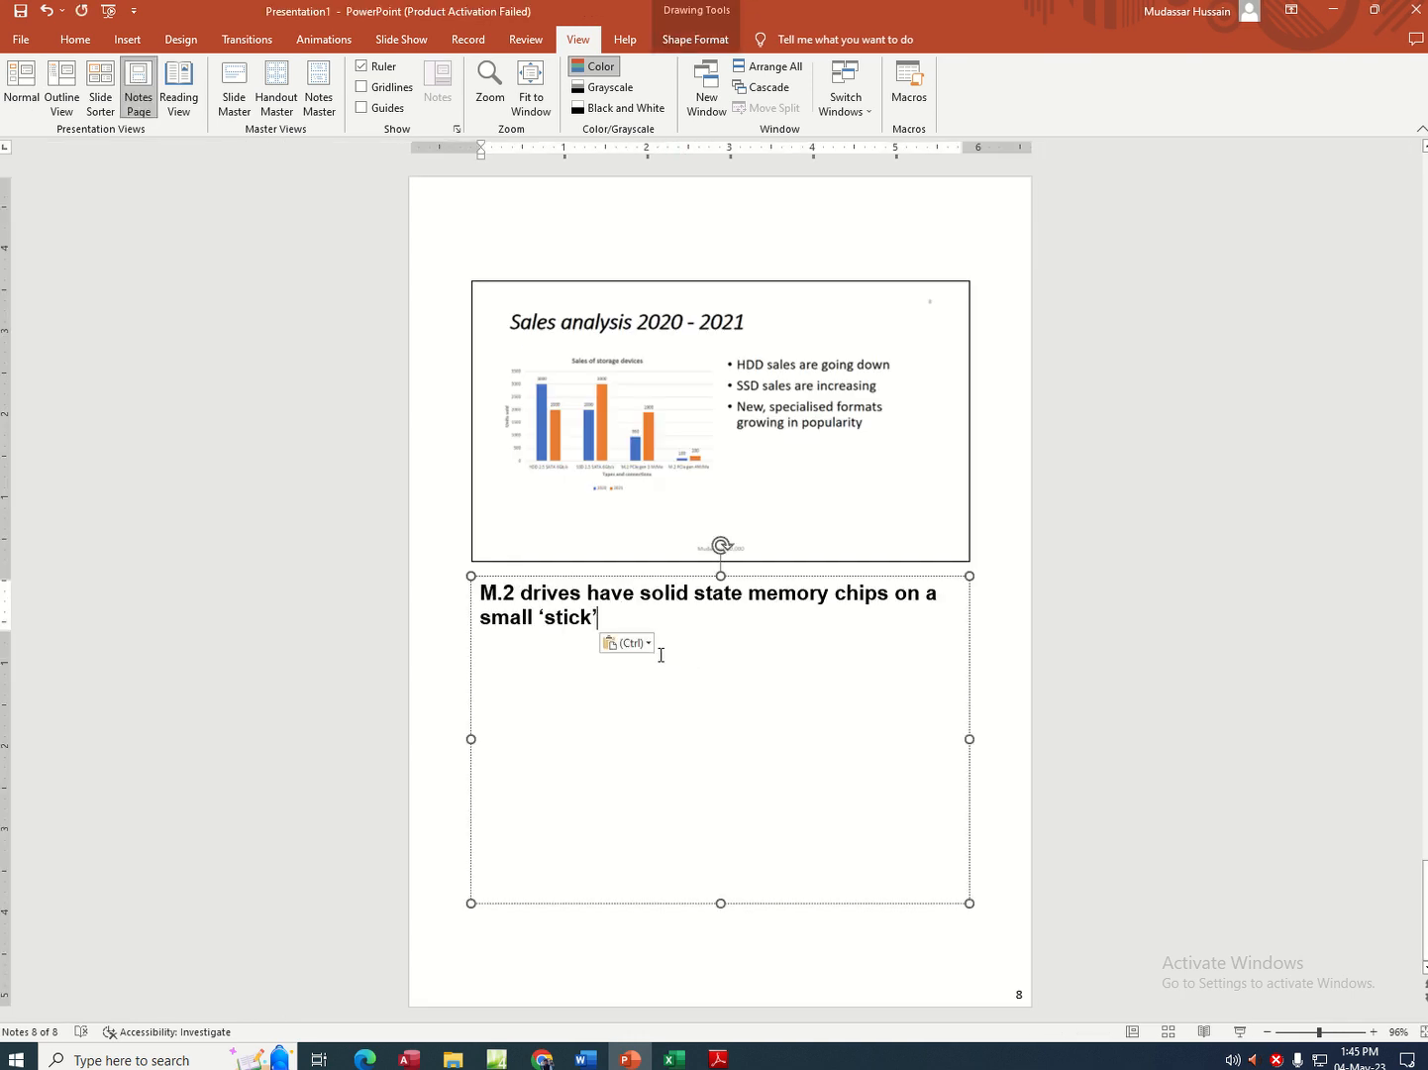
{"action": "left_click", "coordinate": [456, 465]}
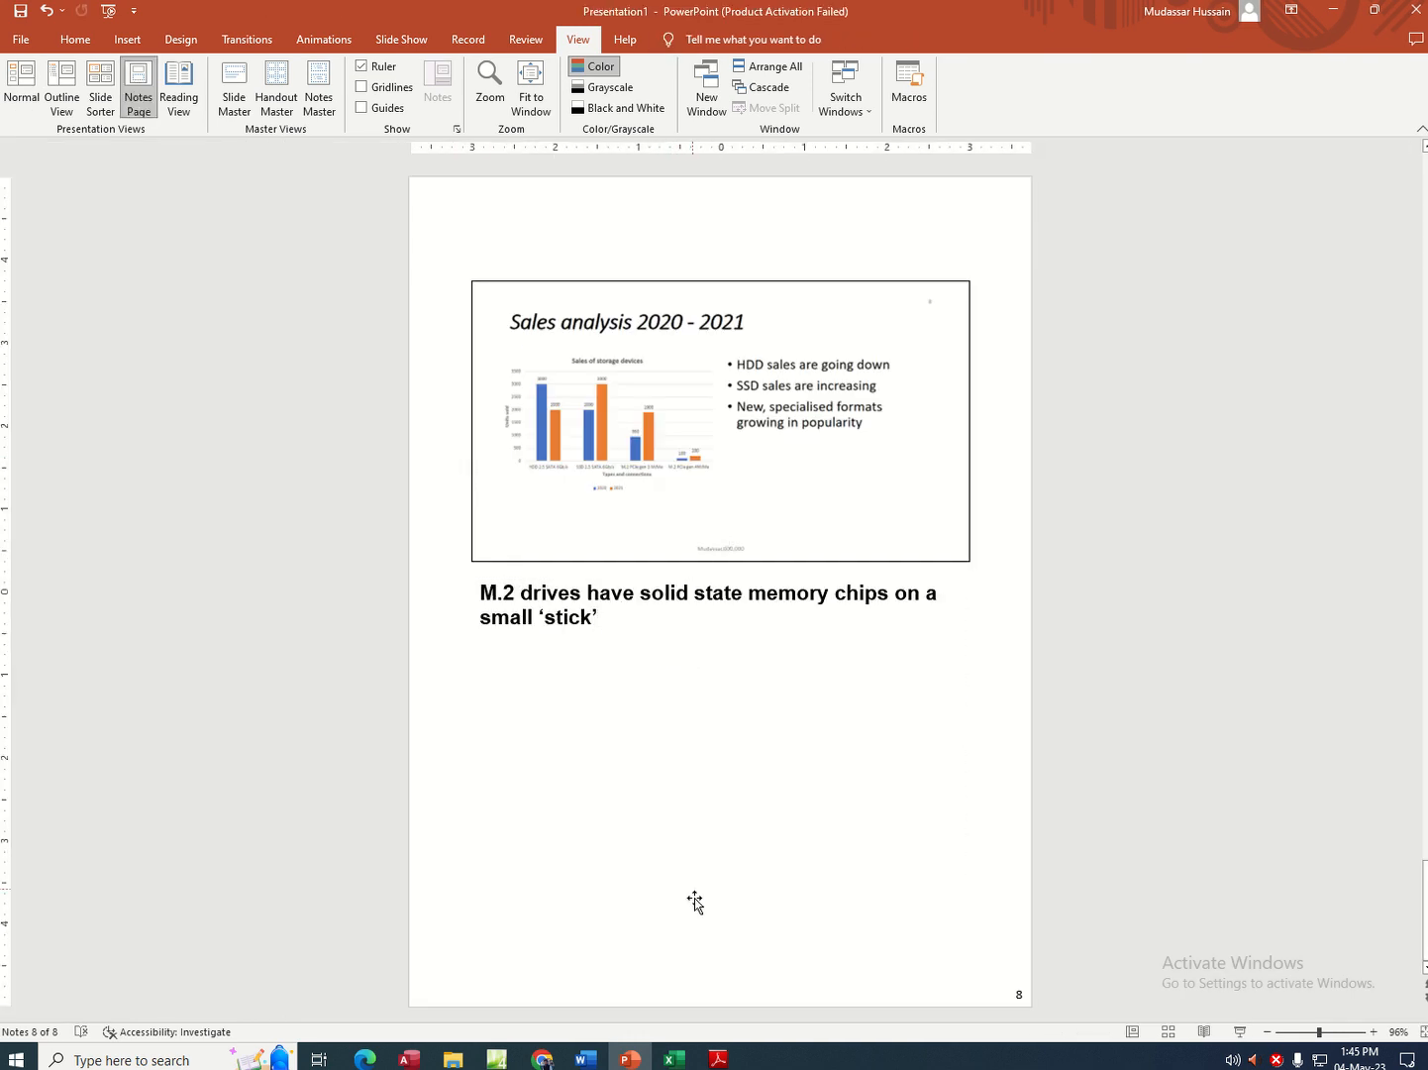
- Check the print instruction of question 31 in Adobe Reader, and set PowerPoint's print layout to Notes Pages
{"action": "left_click", "coordinate": [716, 1058]}
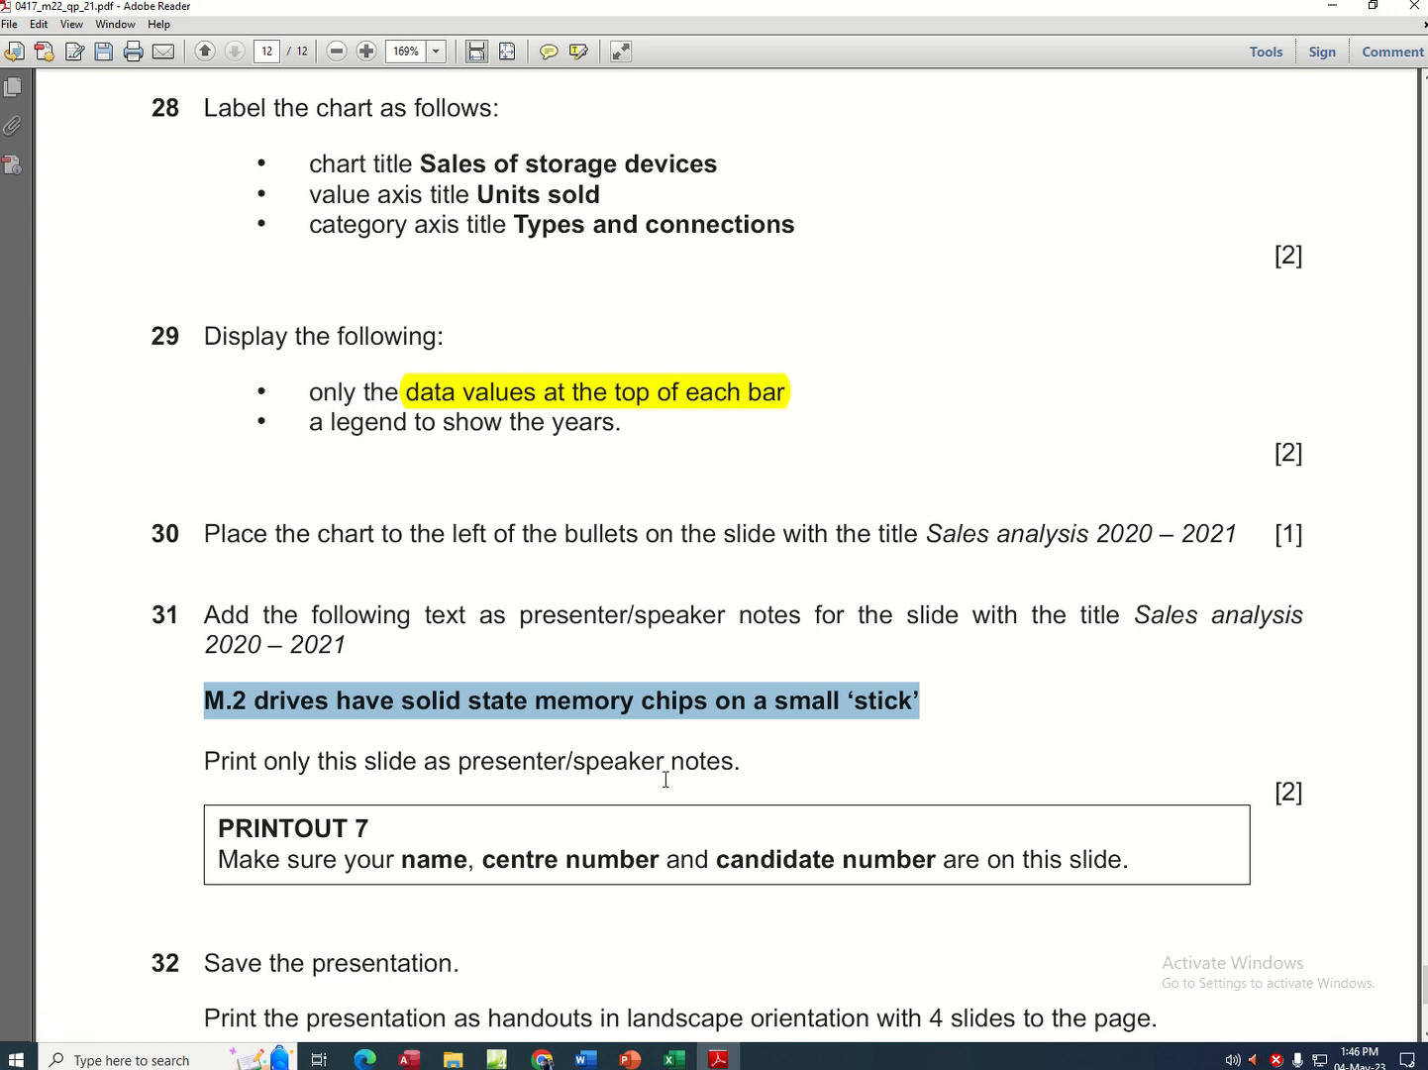
{"action": "left_click", "coordinate": [719, 1058]}
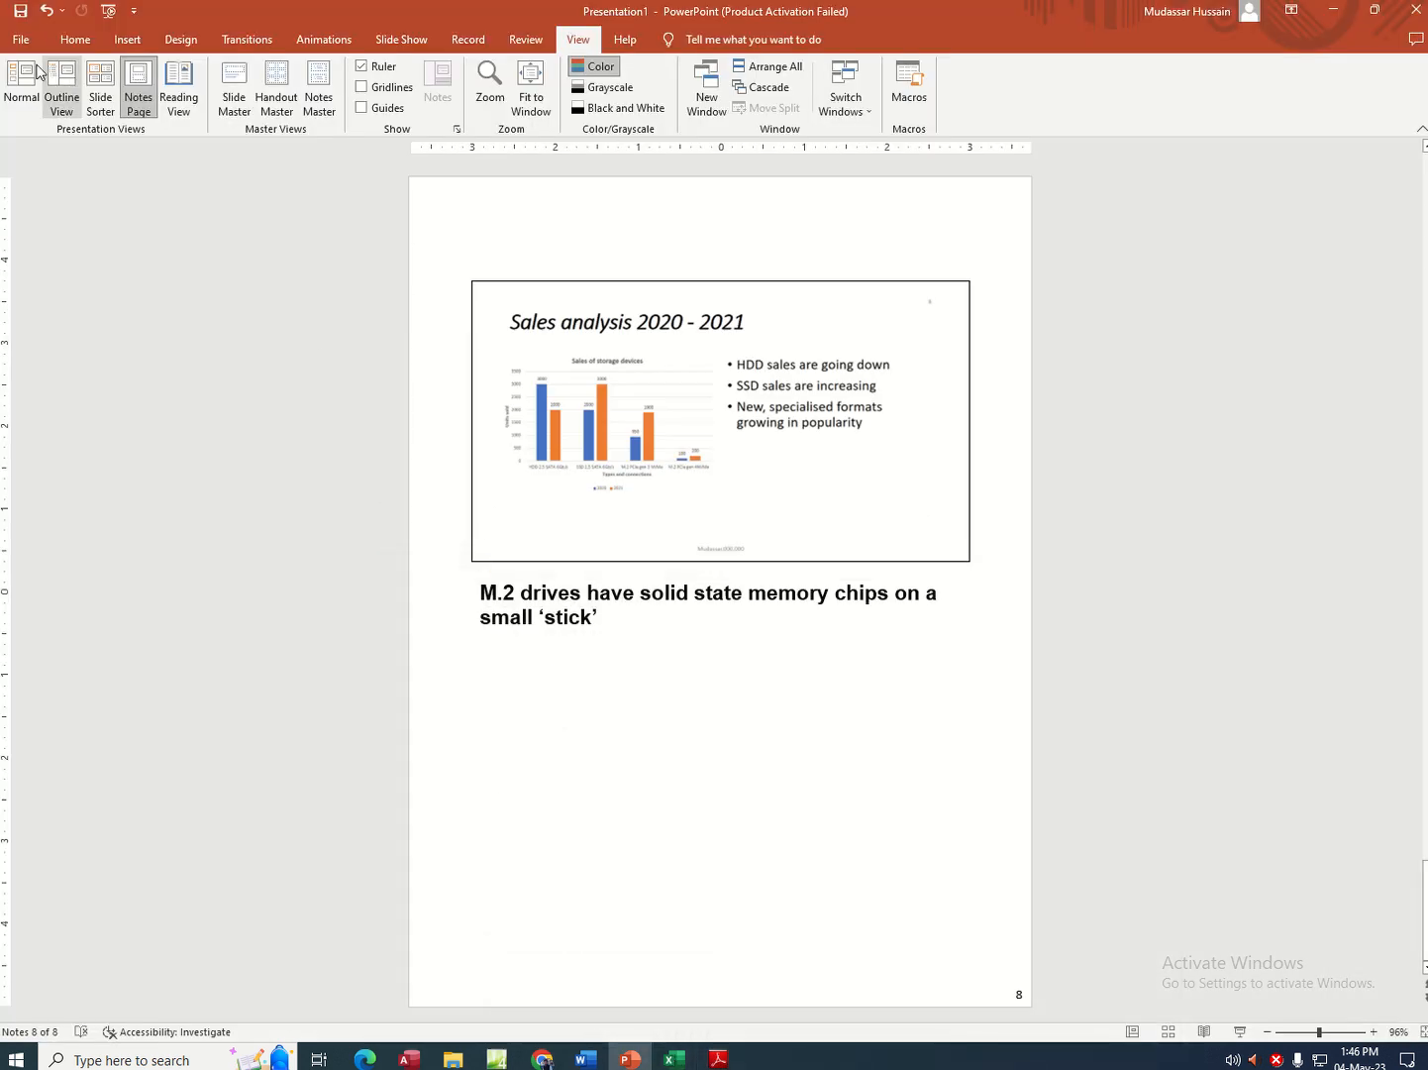
{"action": "left_click", "coordinate": [16, 41]}
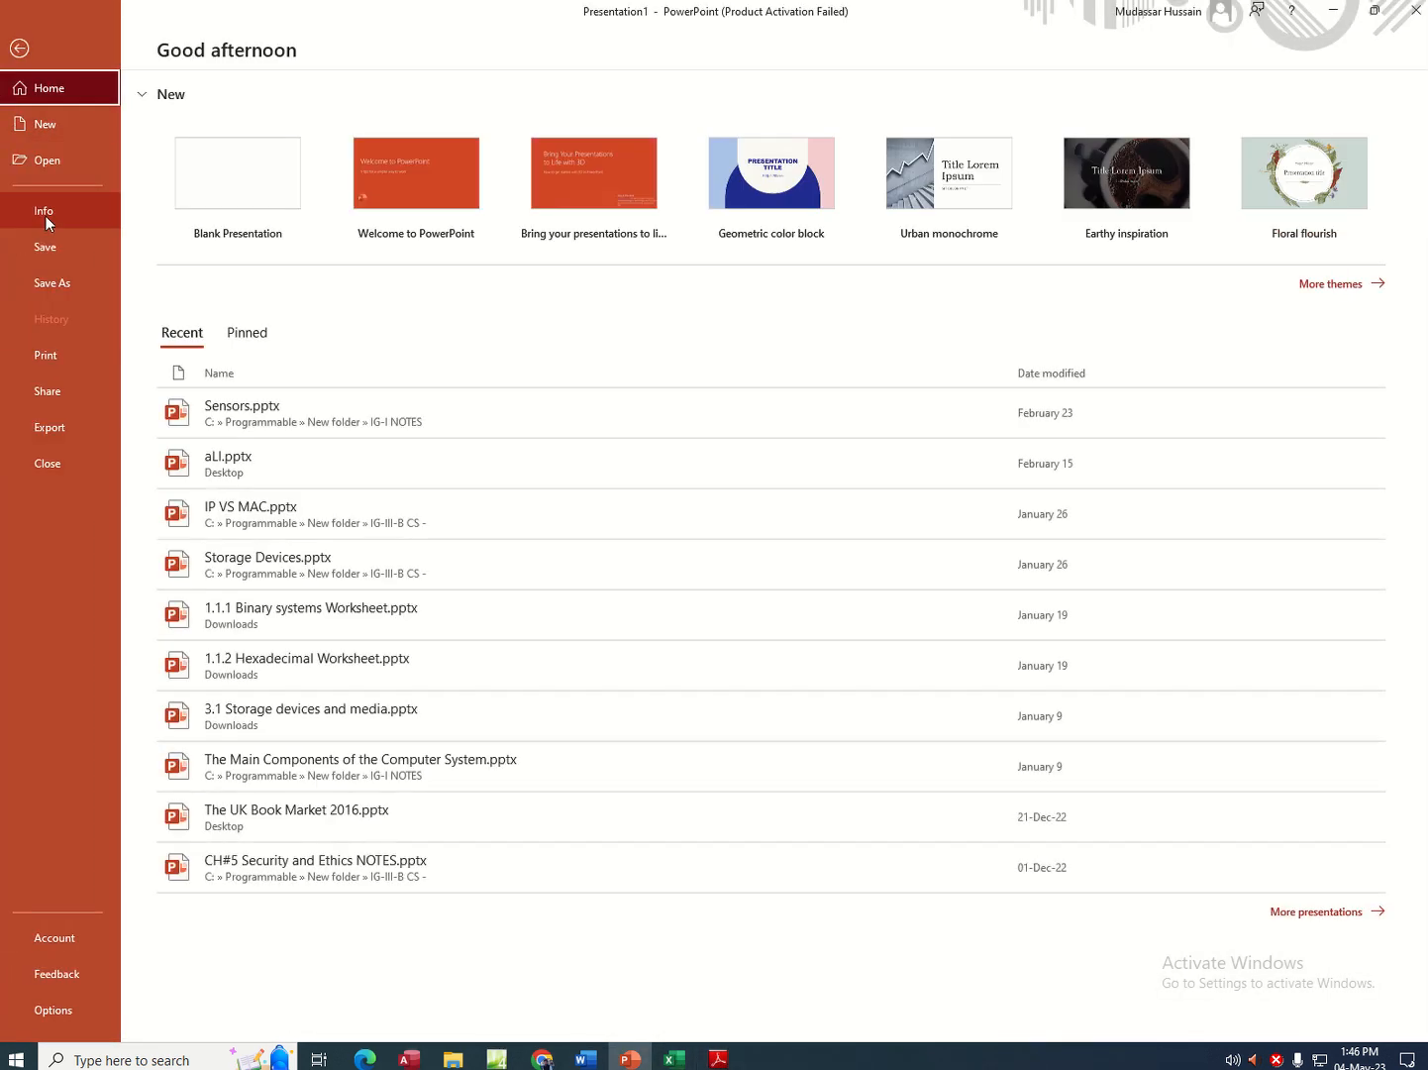
{"action": "left_click", "coordinate": [51, 359]}
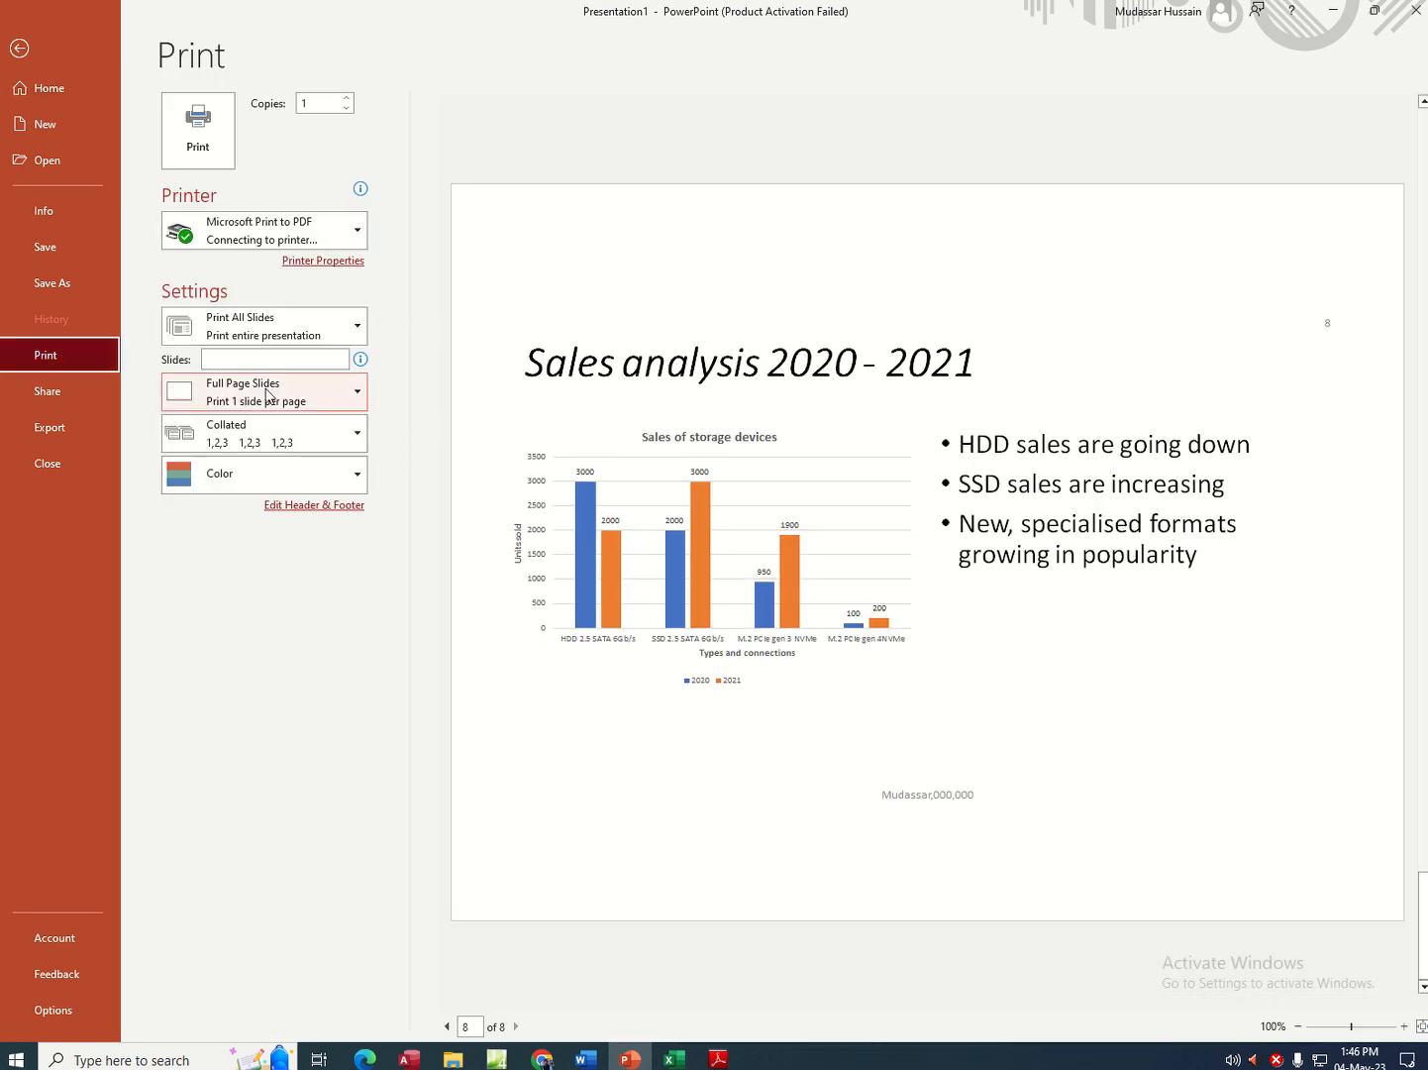
{"action": "left_click", "coordinate": [296, 400]}
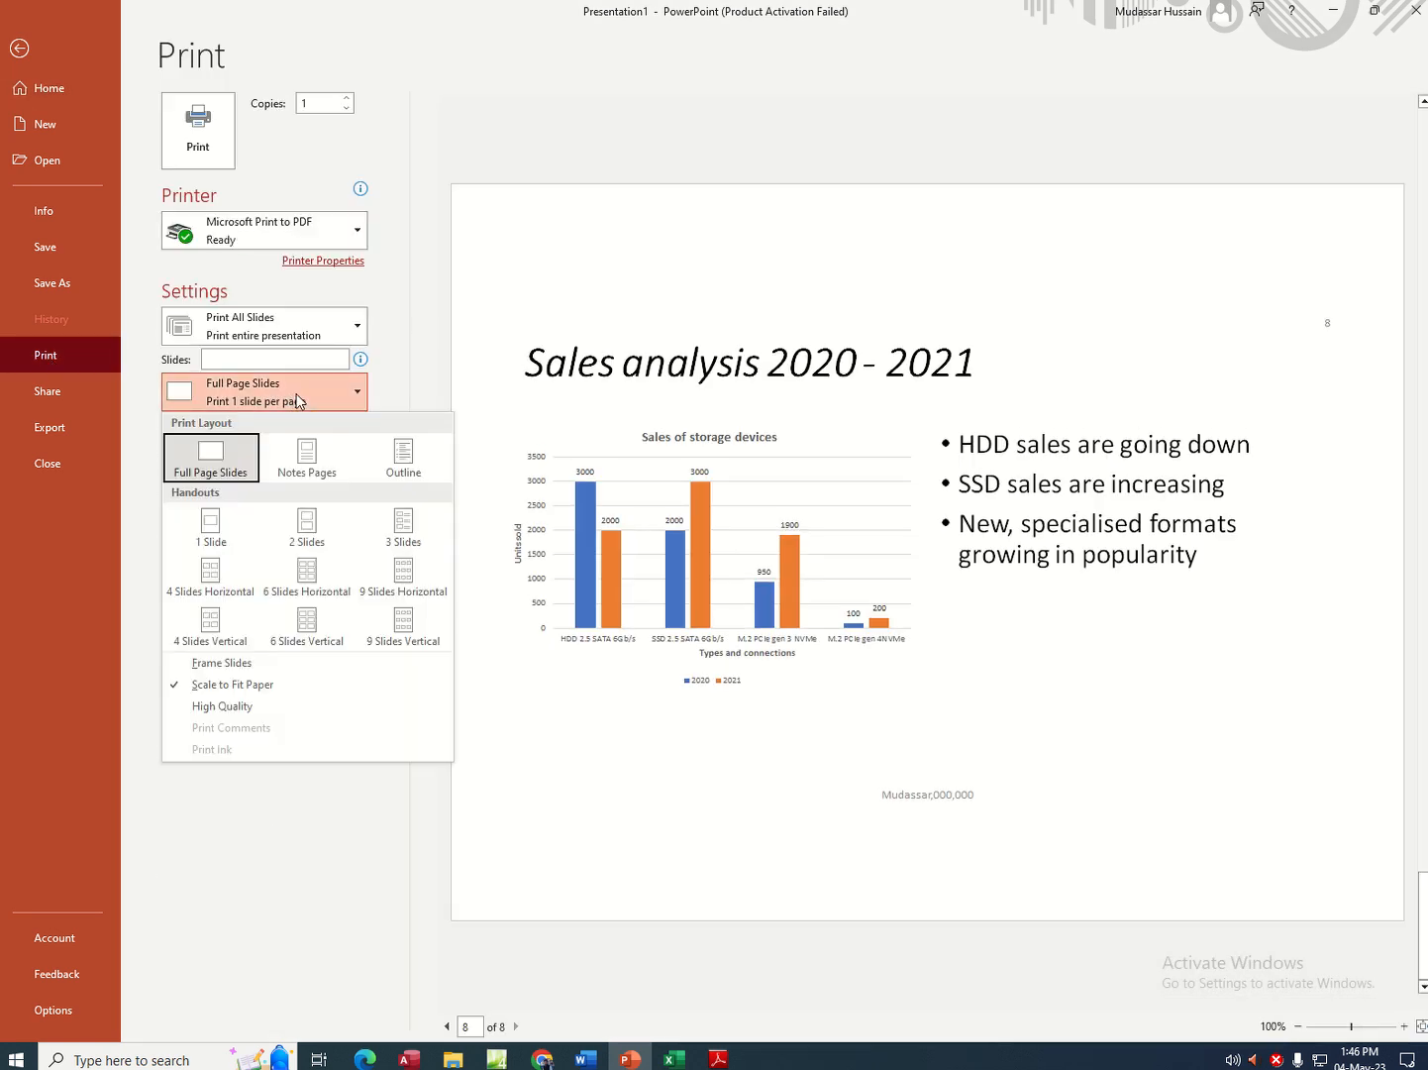
{"action": "left_click", "coordinate": [305, 455]}
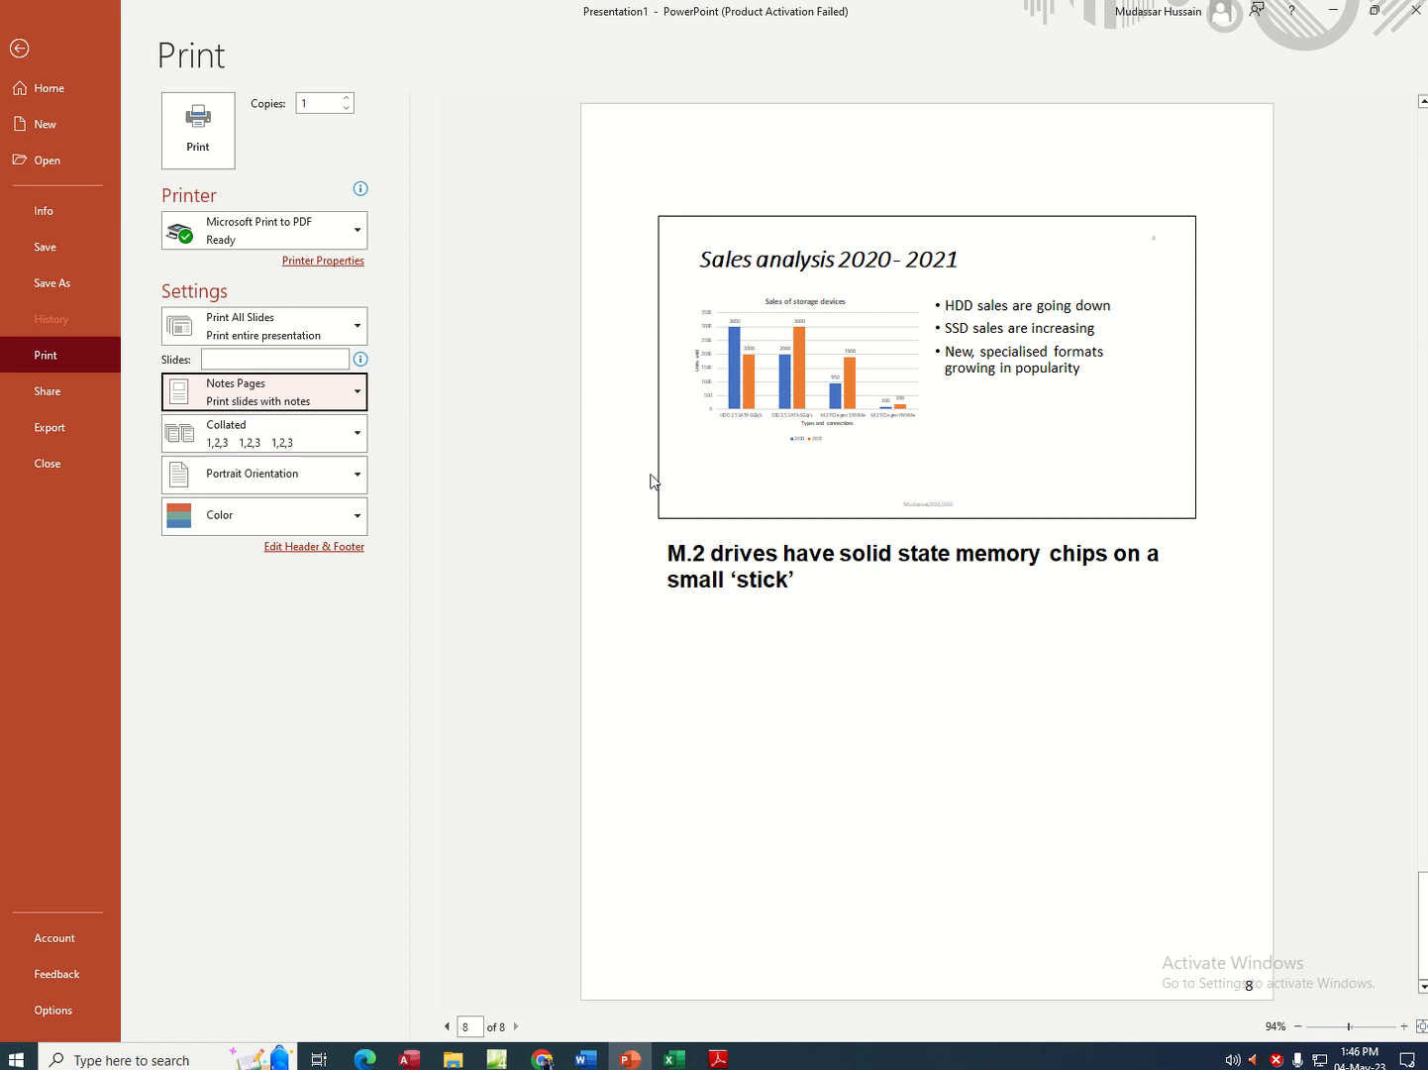
- Select the handout instruction of question 32 in Adobe Reader, and set PowerPoint's print layout to 4 Slides Horizontal handouts in landscape orientation
{"action": "left_click", "coordinate": [718, 1059]}
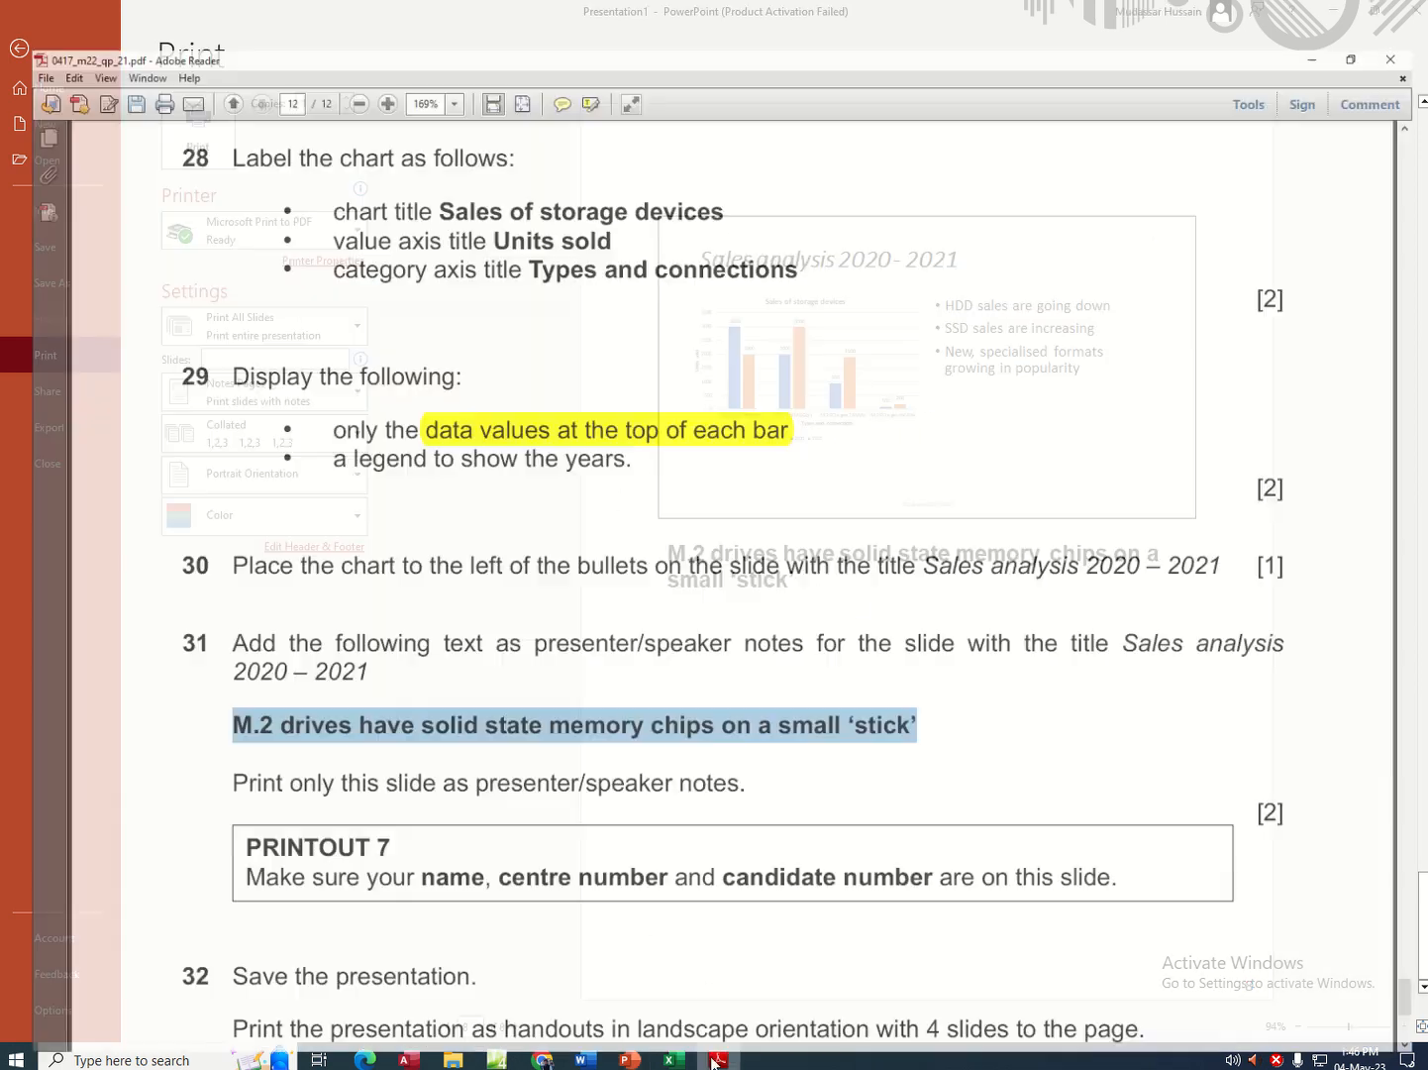
{"action": "scroll", "coordinate": [506, 813], "scroll_direction": "down", "scroll_amount": 3}
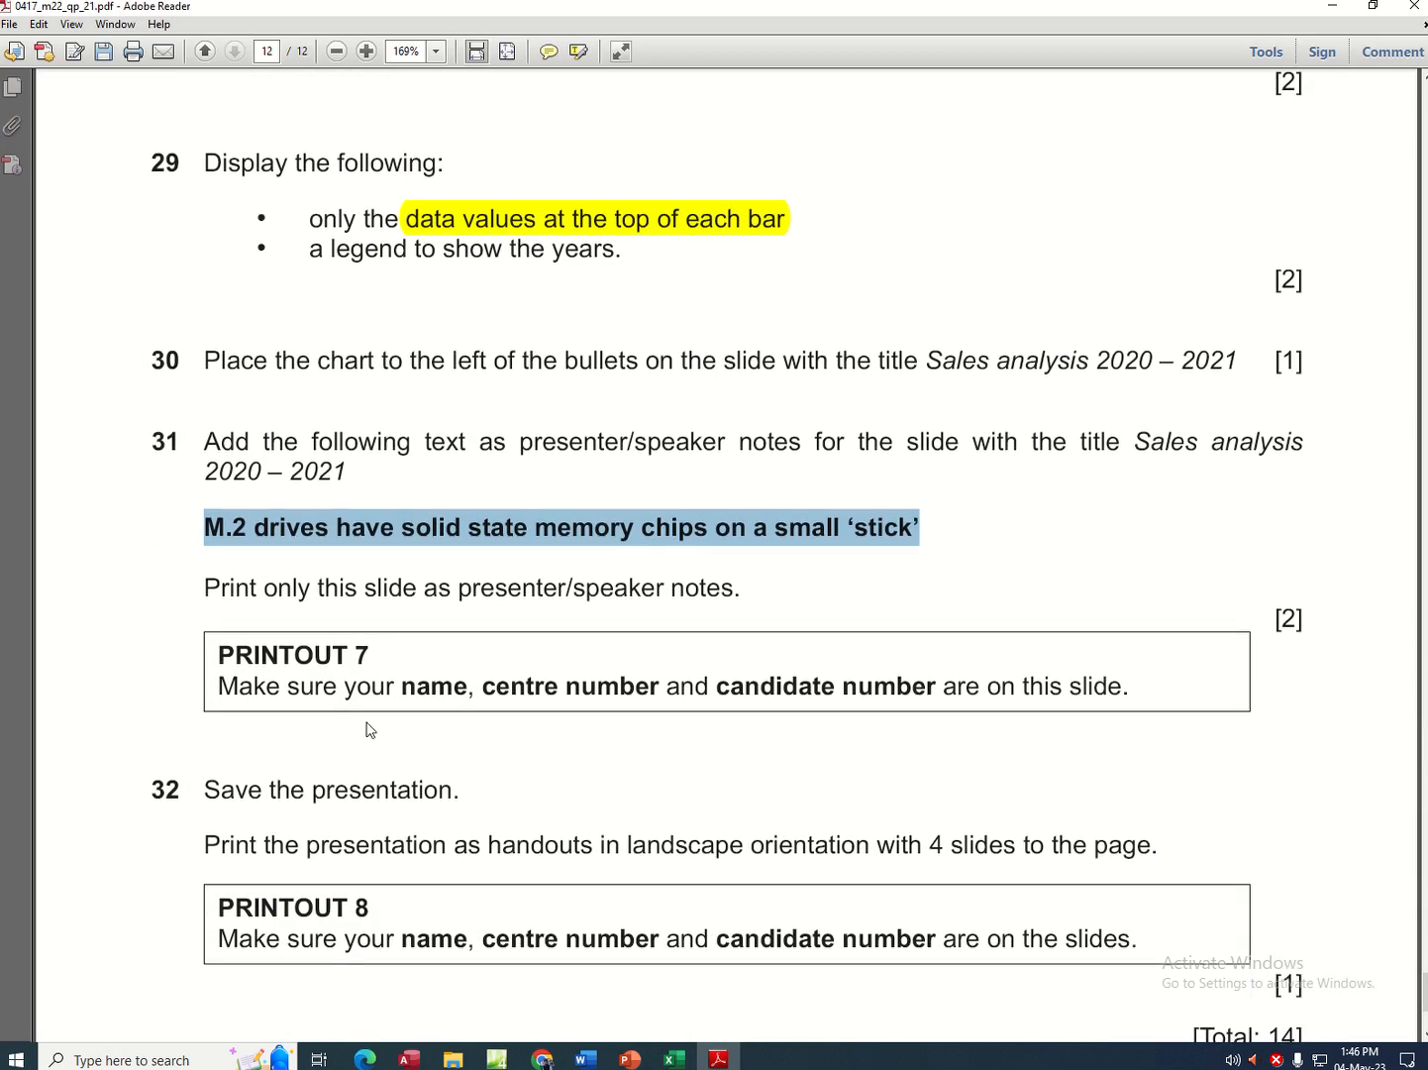
{"action": "scroll", "coordinate": [368, 730], "scroll_direction": "down", "scroll_amount": 2}
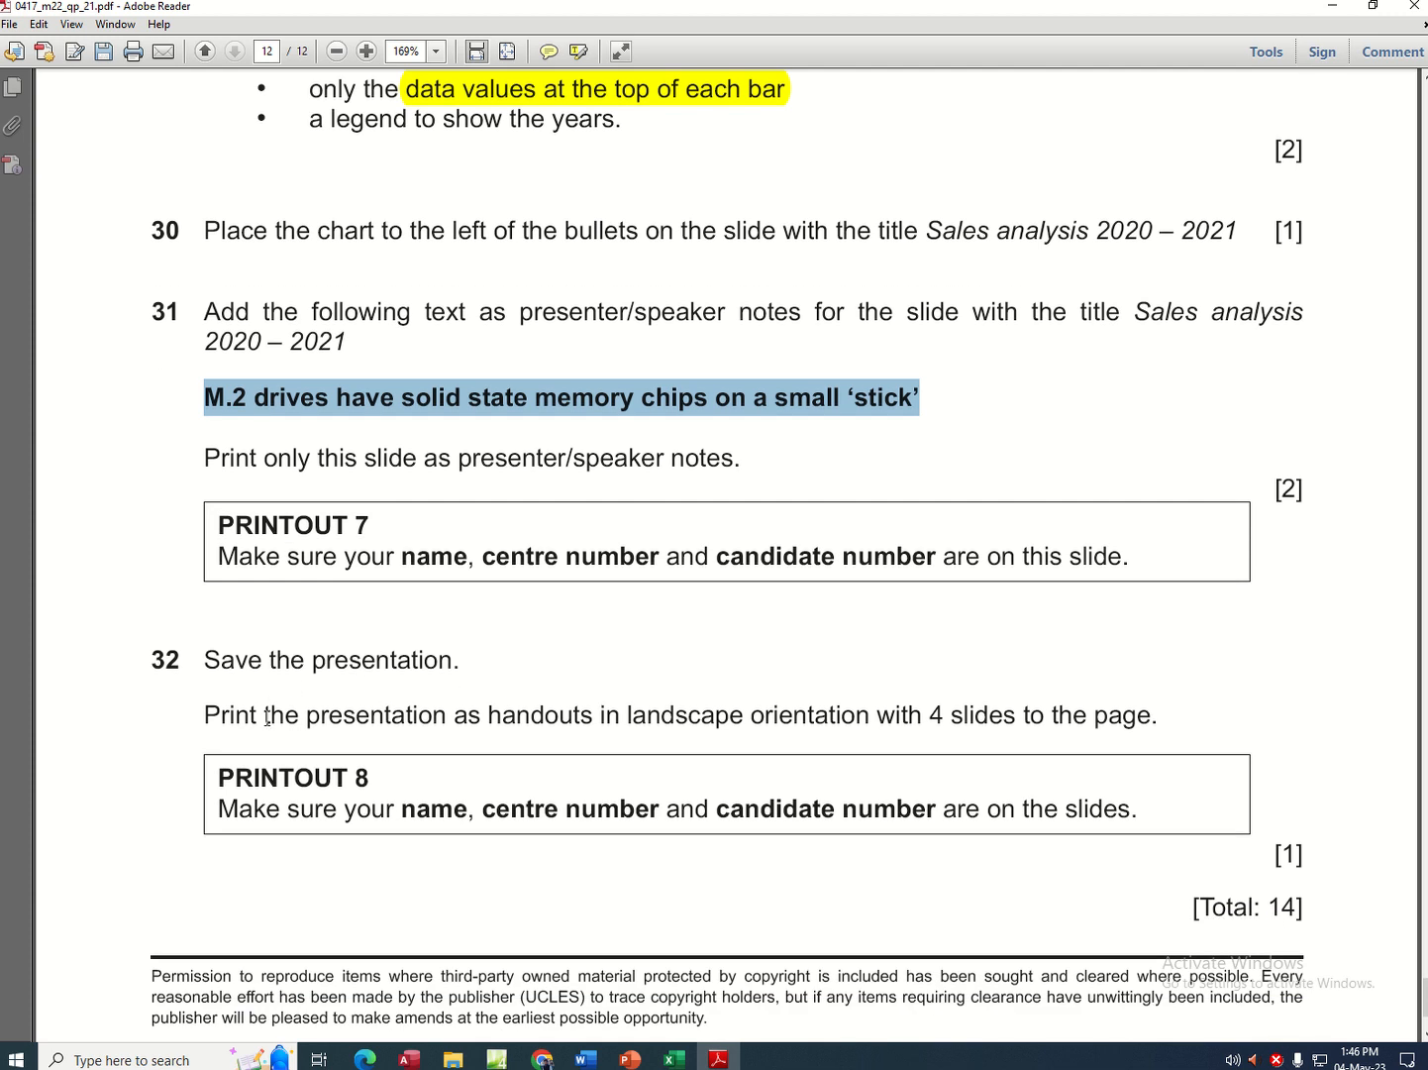
{"action": "left_click_drag", "start_coordinate": [268, 716], "coordinate": [1157, 722]}
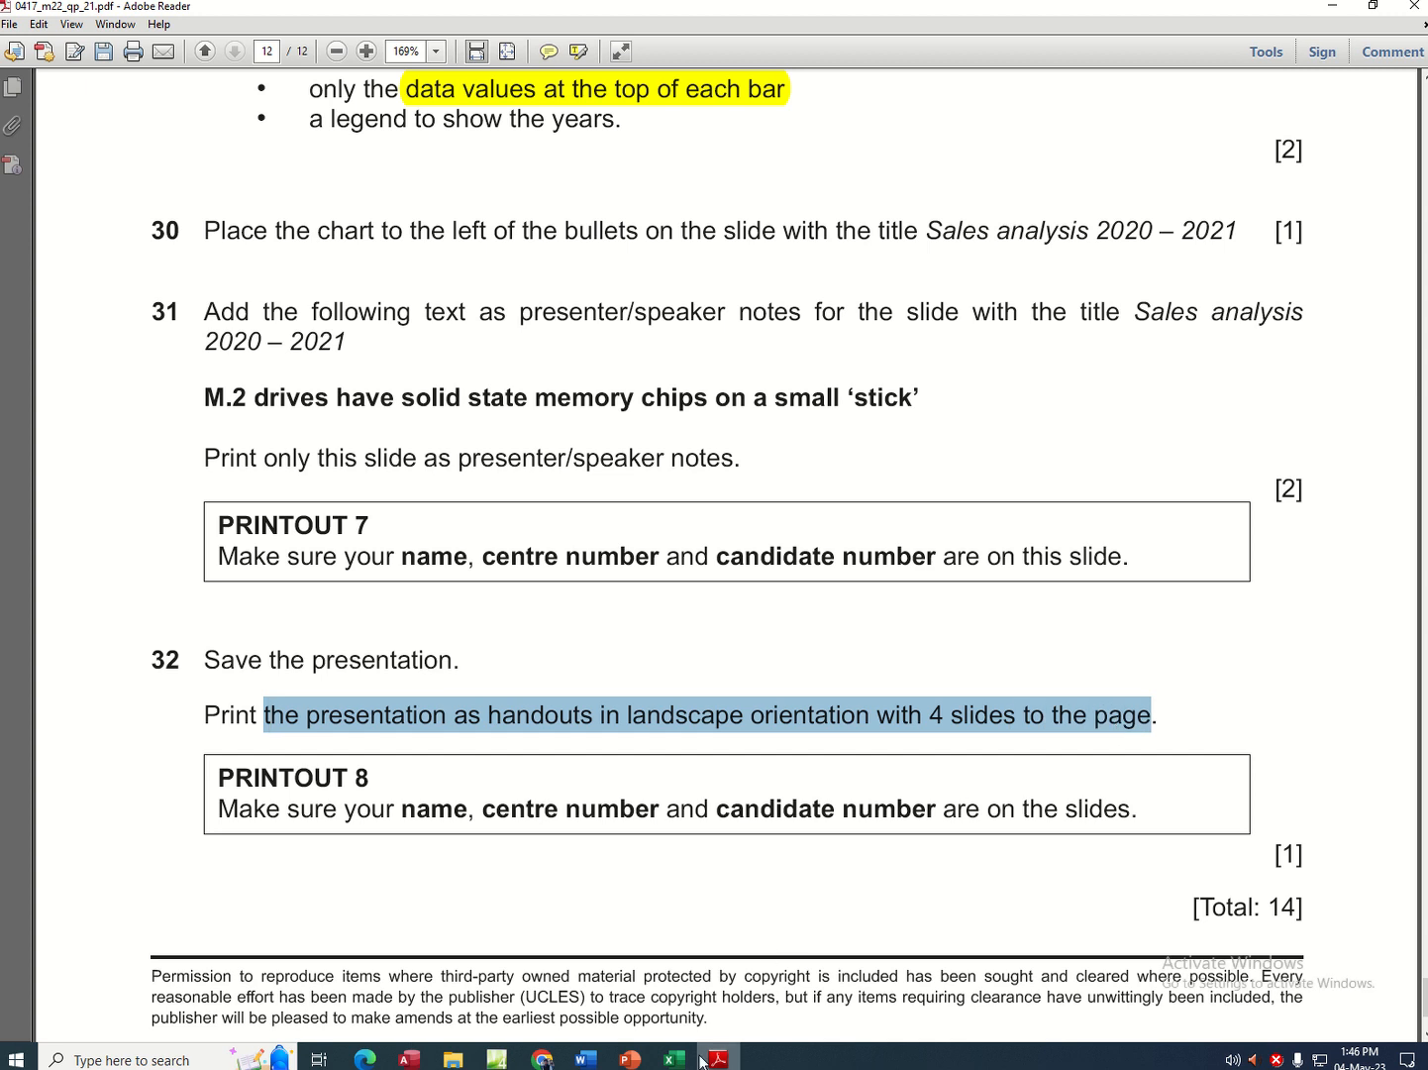
{"action": "left_click", "coordinate": [630, 1059]}
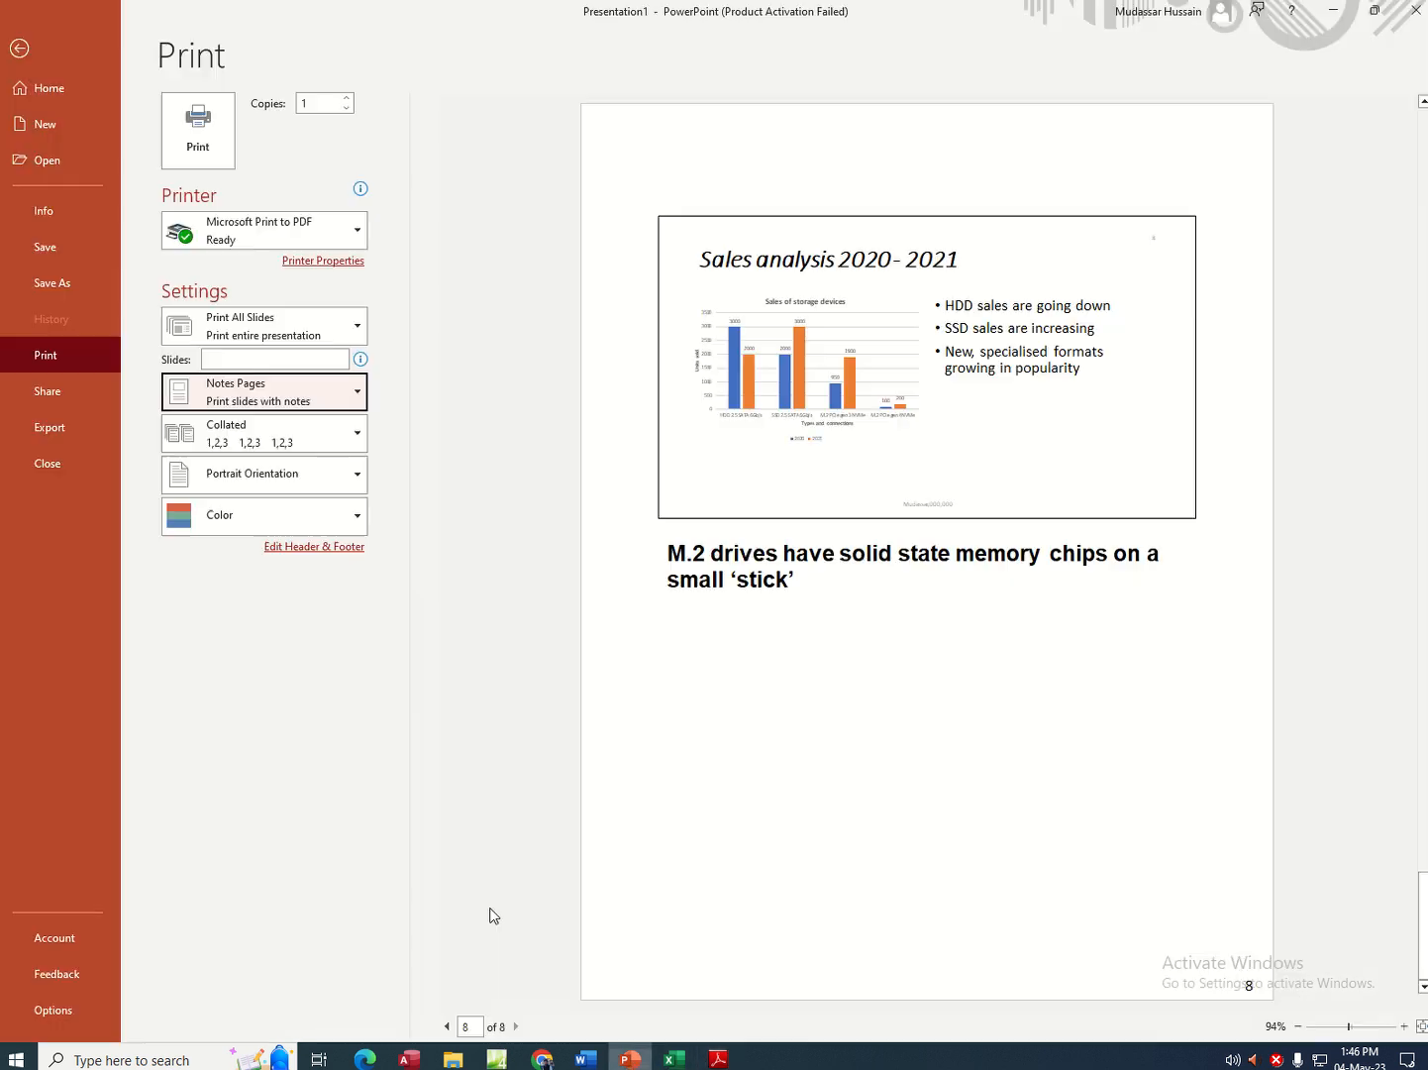
{"action": "left_click", "coordinate": [271, 393]}
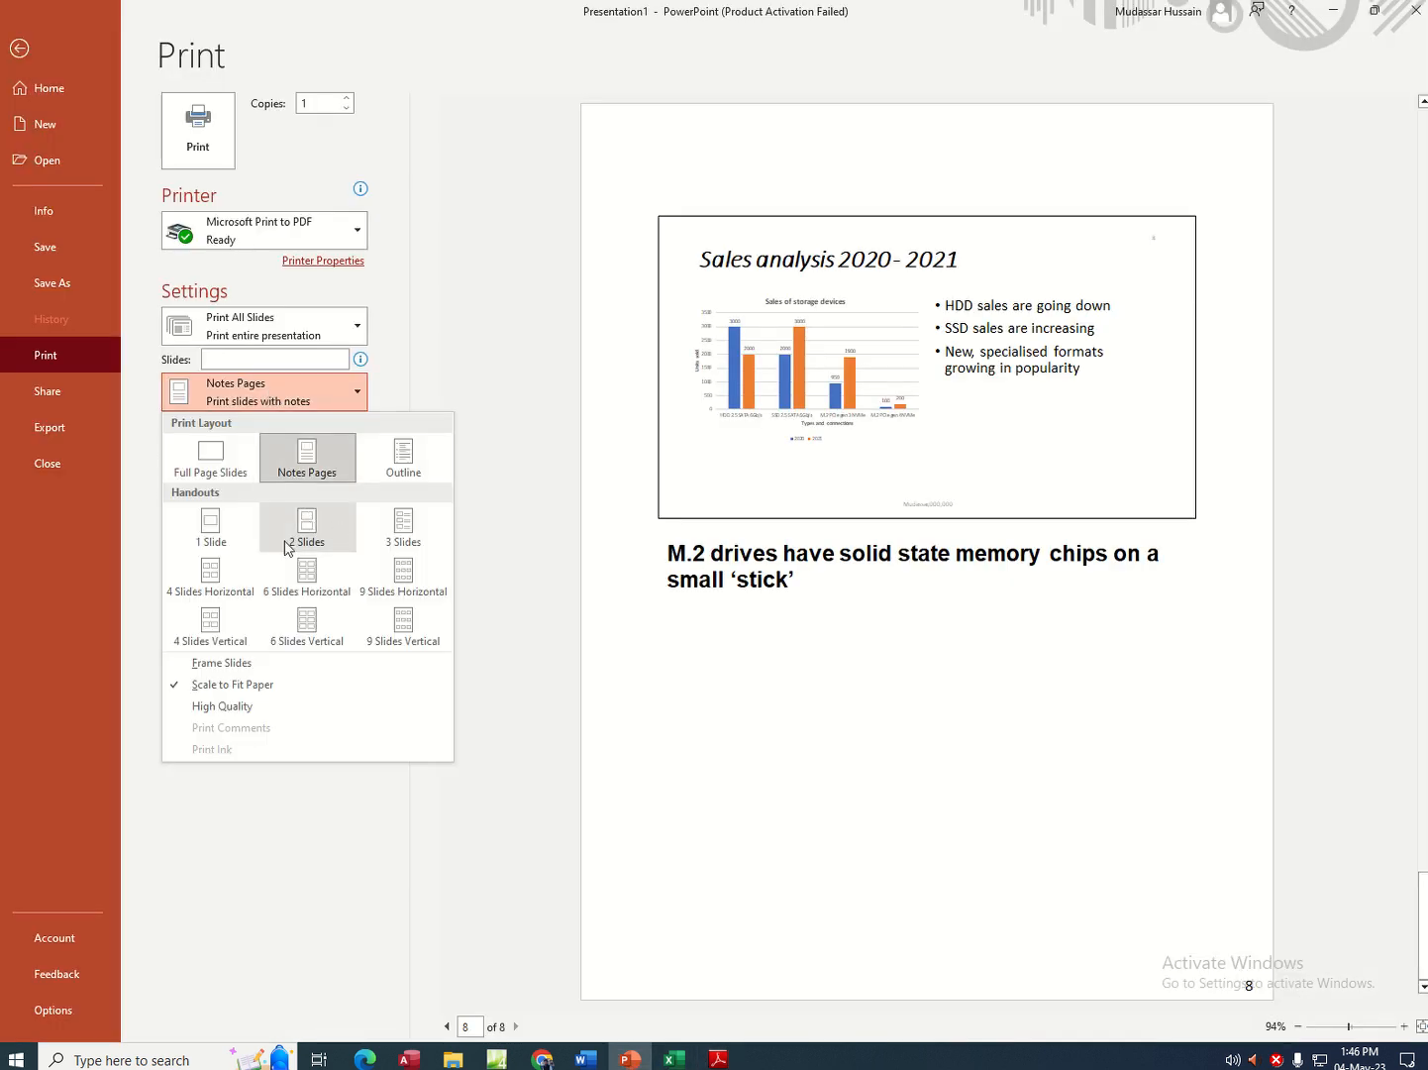
{"action": "left_click", "coordinate": [221, 588]}
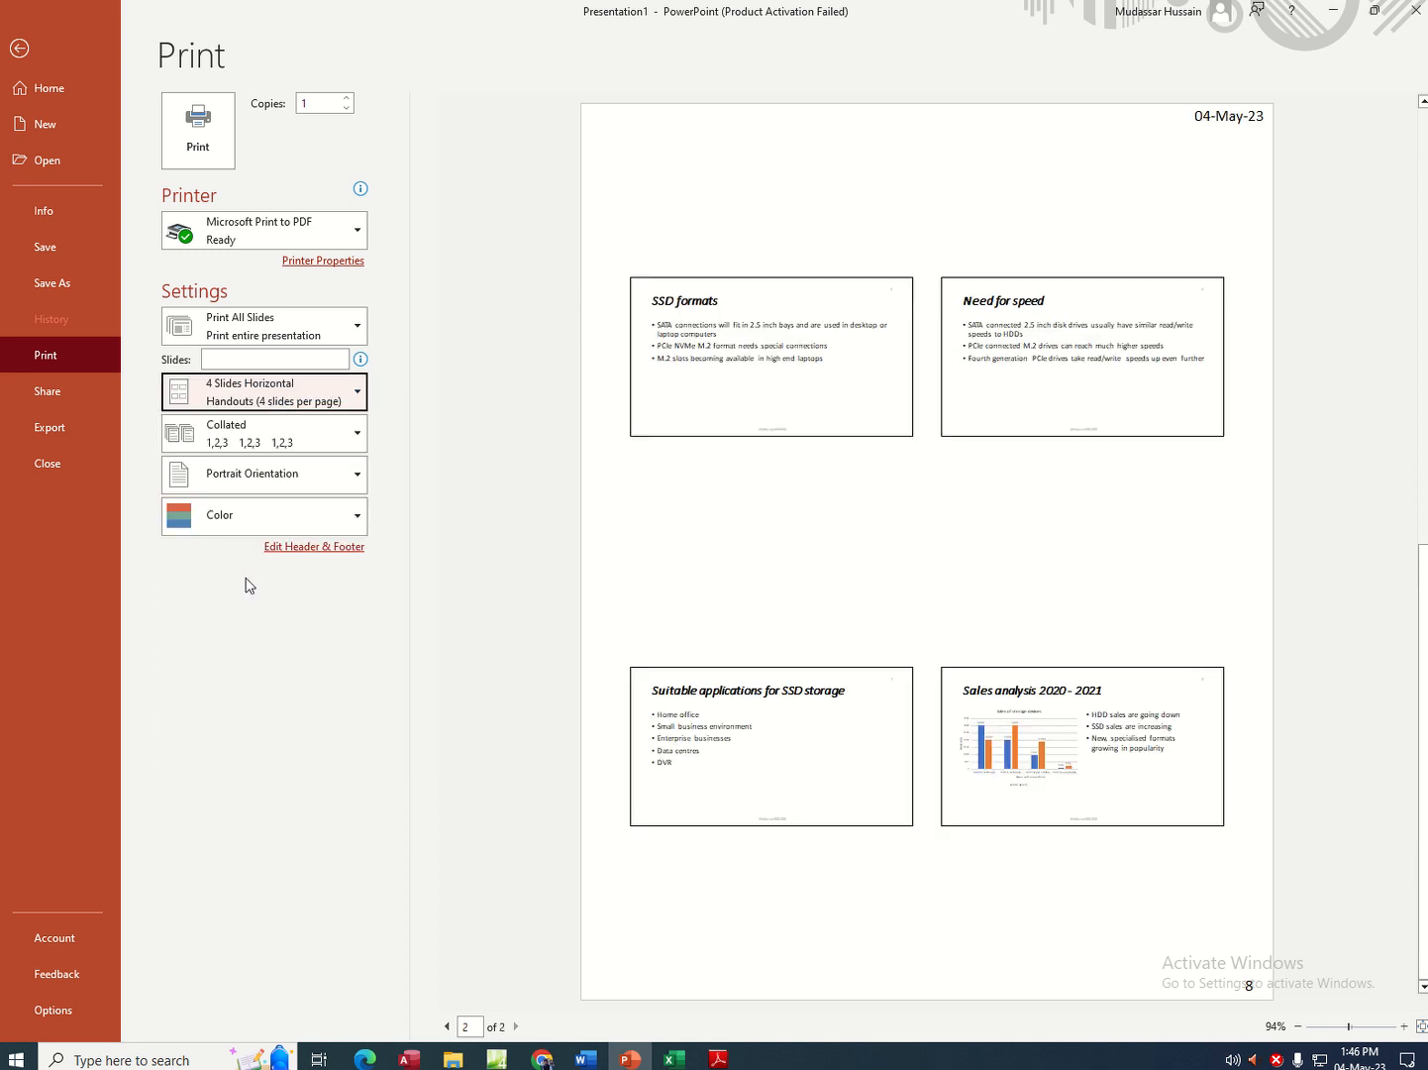
{"action": "left_click", "coordinate": [282, 481]}
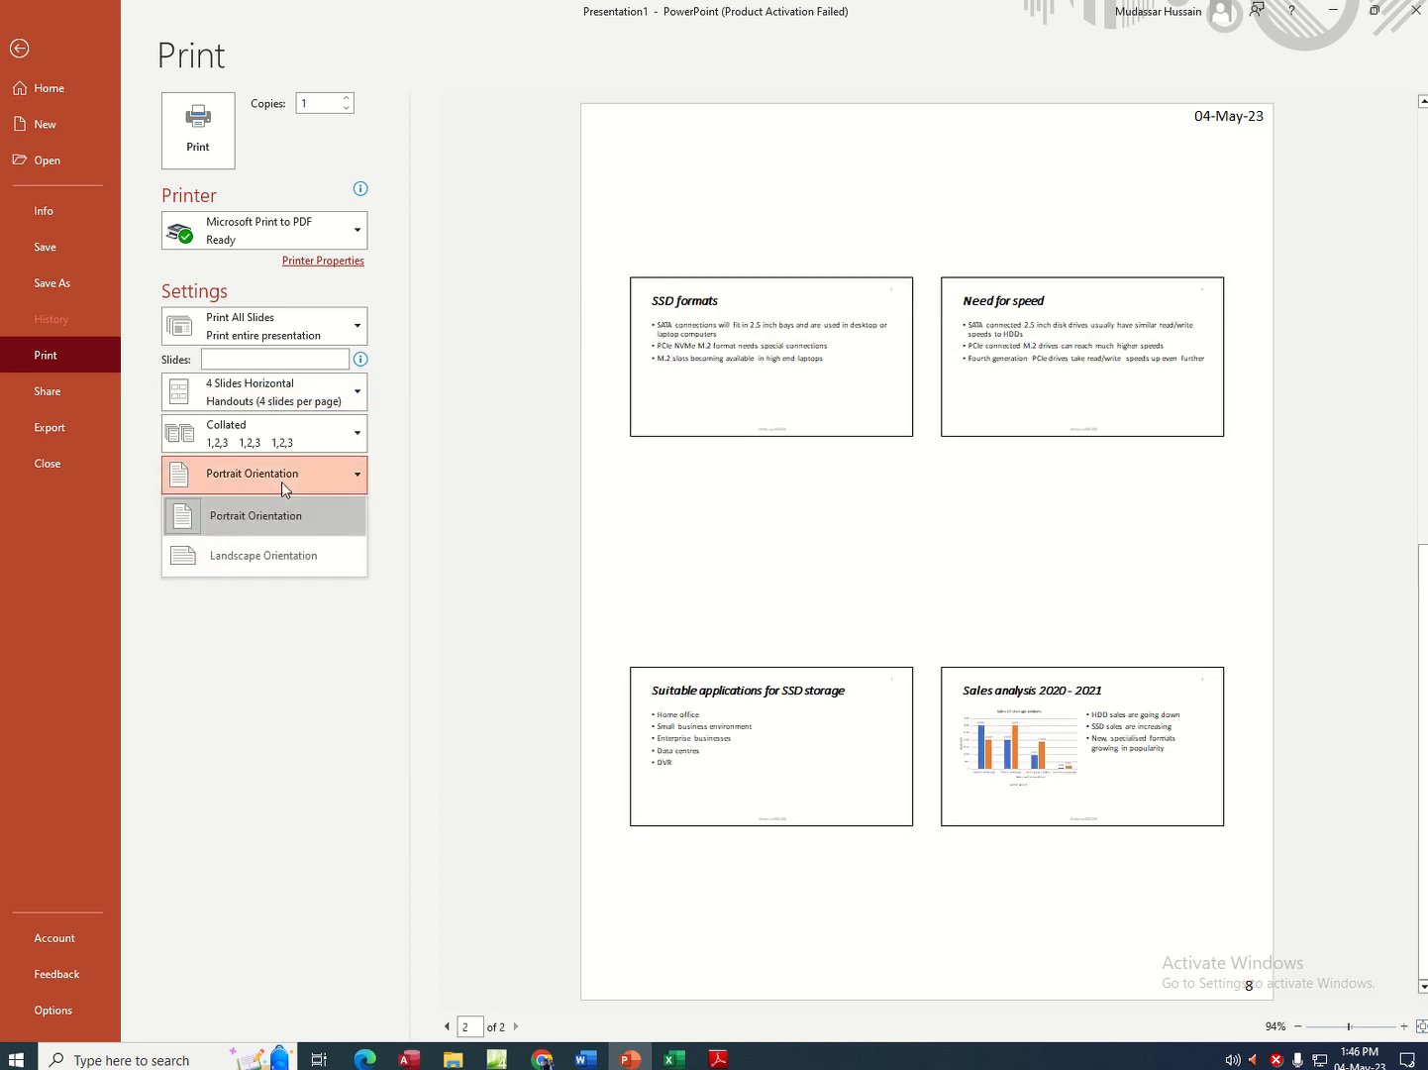
{"action": "left_click", "coordinate": [274, 556]}
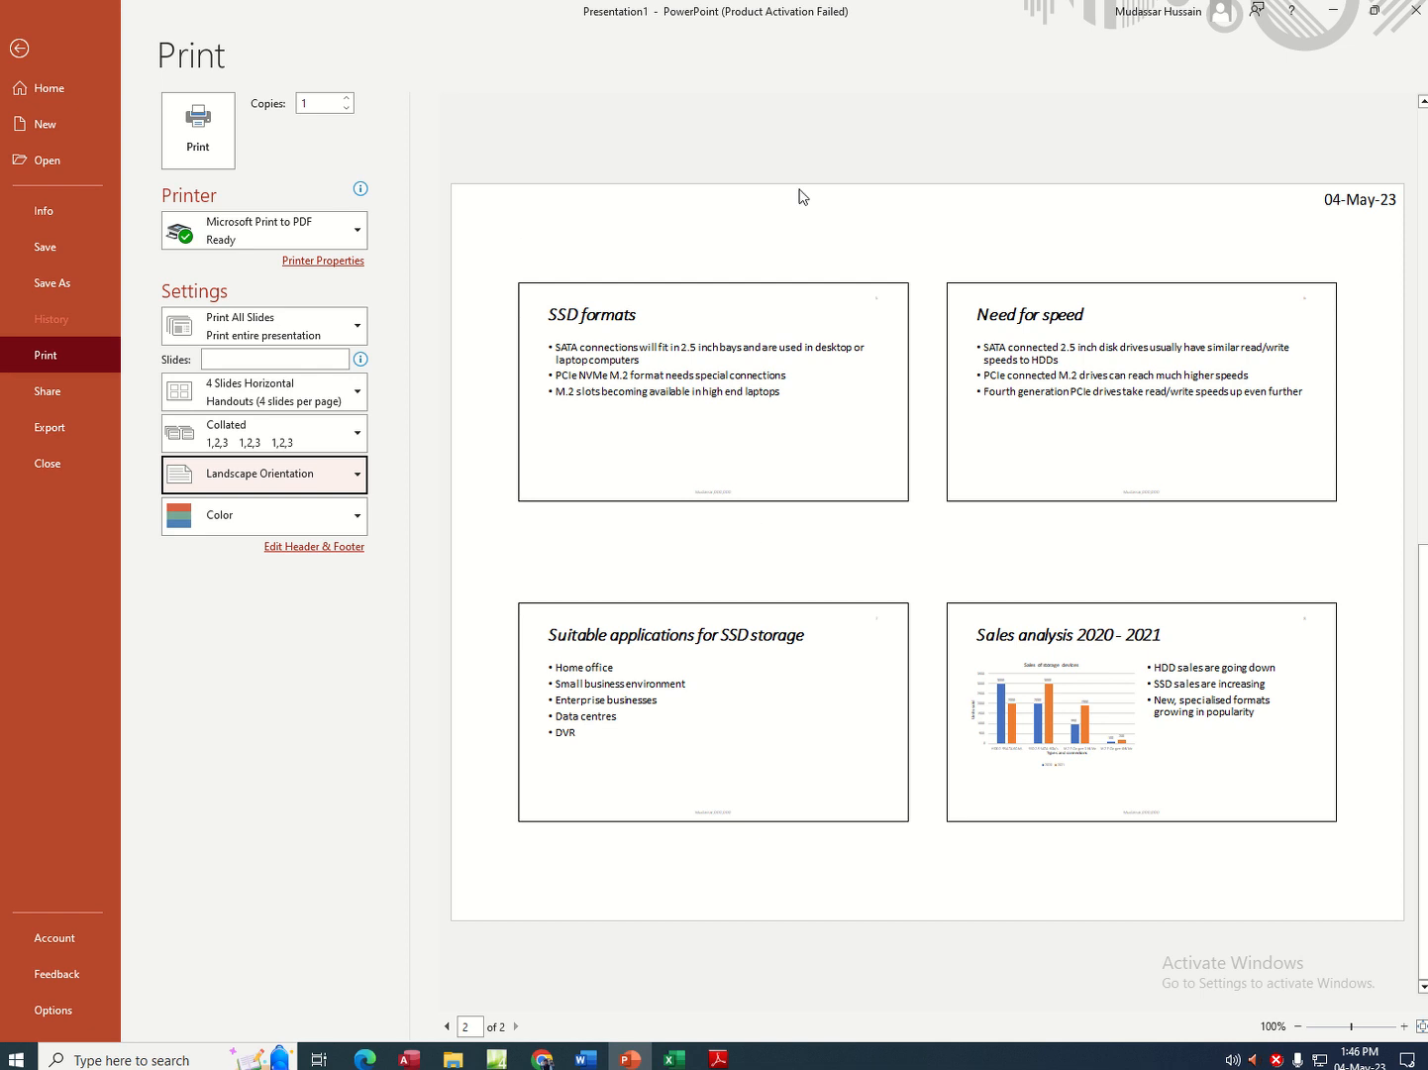